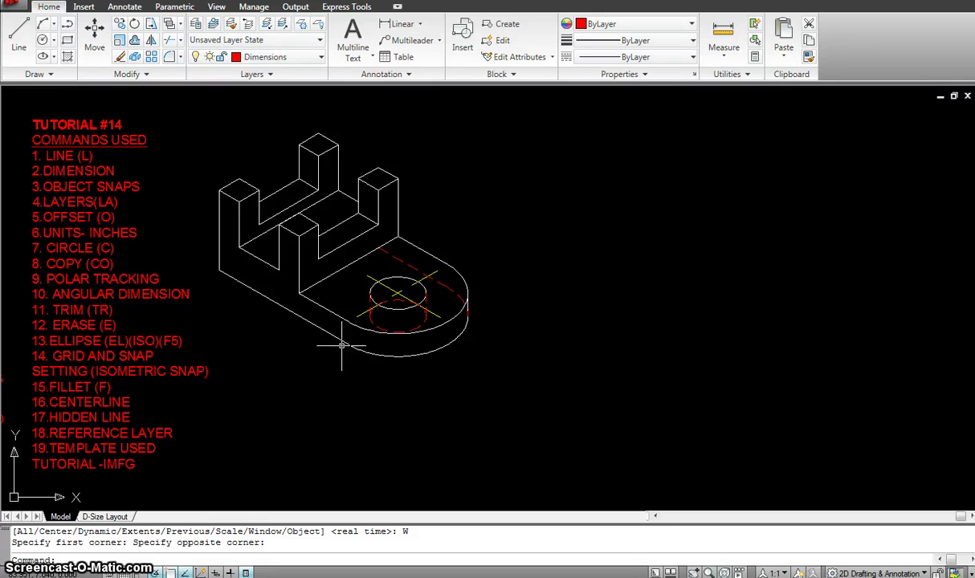
Pan across the drawing to find Tutorial #13's orthographic views and center the isometric bracket
{"action": "left_click", "coordinate": [341, 324]}
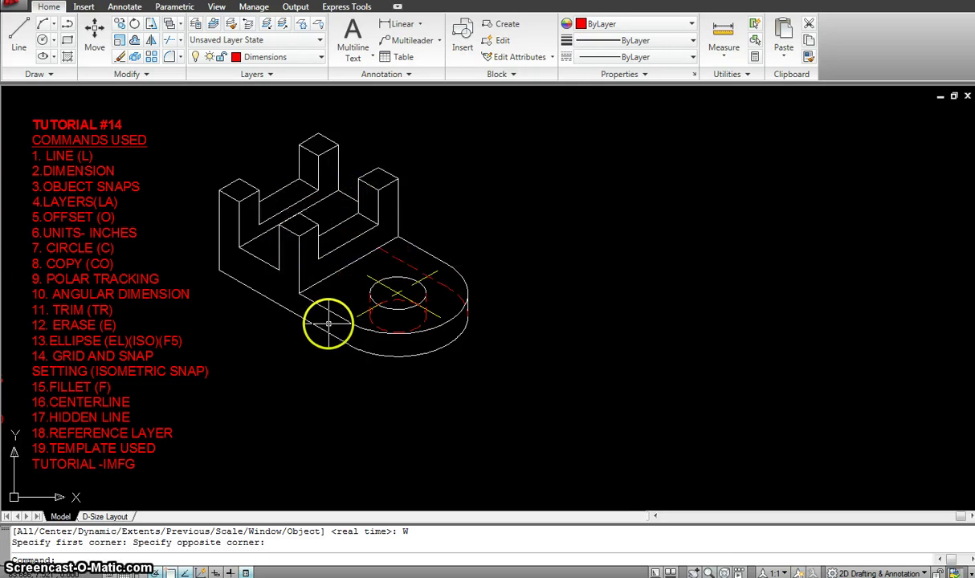
{"action": "mouse_move", "coordinate": [250, 336]}
{"action": "middle_mouse_down"}
{"action": "mouse_move", "coordinate": [271, 336]}
{"action": "mouse_move", "coordinate": [418, 274]}
{"action": "mouse_move", "coordinate": [805, 316]}
{"action": "middle_mouse_up"}
{"action": "mouse_move", "coordinate": [319, 266]}
{"action": "middle_mouse_down"}
{"action": "mouse_move", "coordinate": [572, 312]}
{"action": "mouse_move", "coordinate": [561, 294]}
{"action": "mouse_move", "coordinate": [527, 307]}
{"action": "middle_mouse_up"}
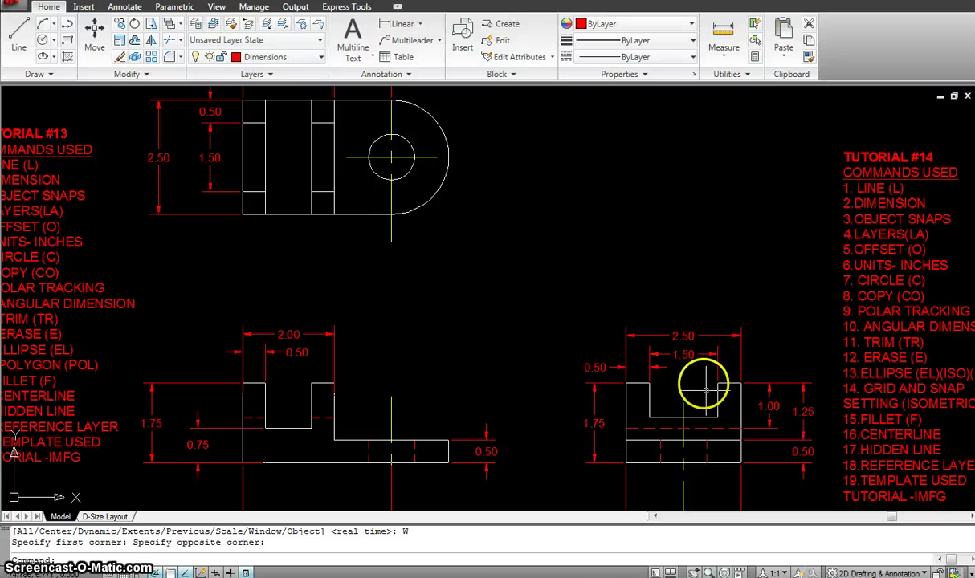
{"action": "middle_click_drag", "start_coordinate": [709, 242], "coordinate": [454, 160]}
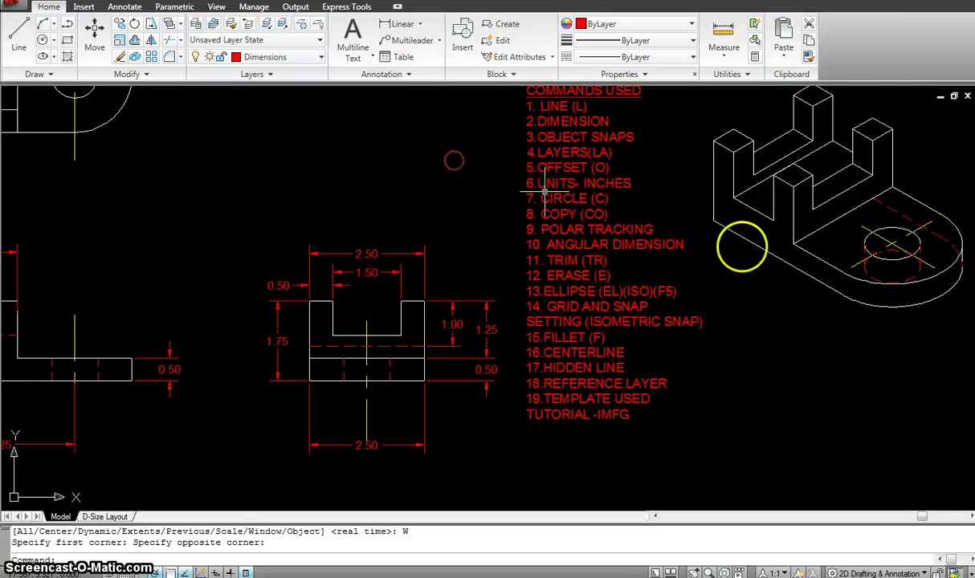
{"action": "mouse_move", "coordinate": [574, 250]}
{"action": "middle_mouse_down"}
{"action": "mouse_move", "coordinate": [522, 281]}
{"action": "mouse_move", "coordinate": [446, 285]}
{"action": "middle_mouse_up"}
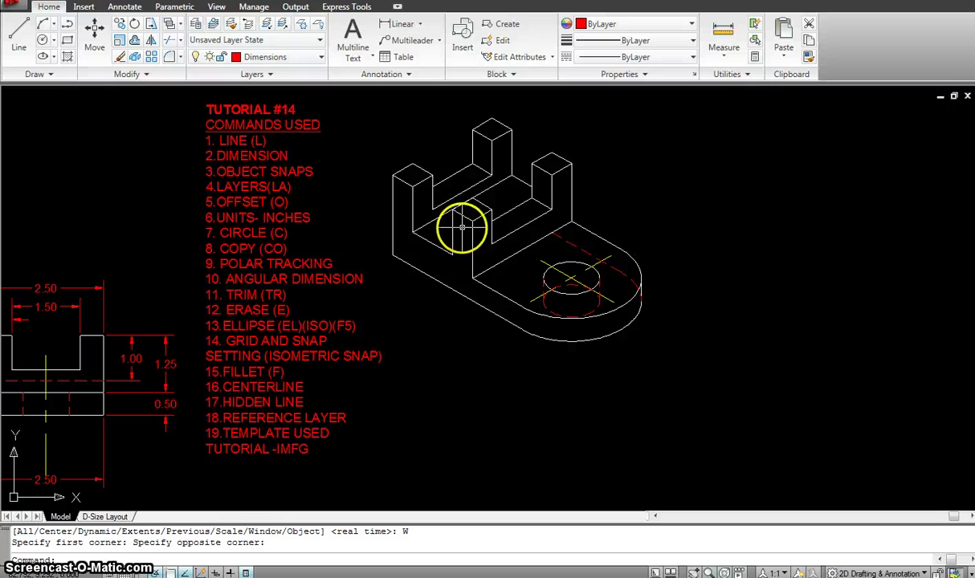
{"action": "mouse_move", "coordinate": [483, 280]}
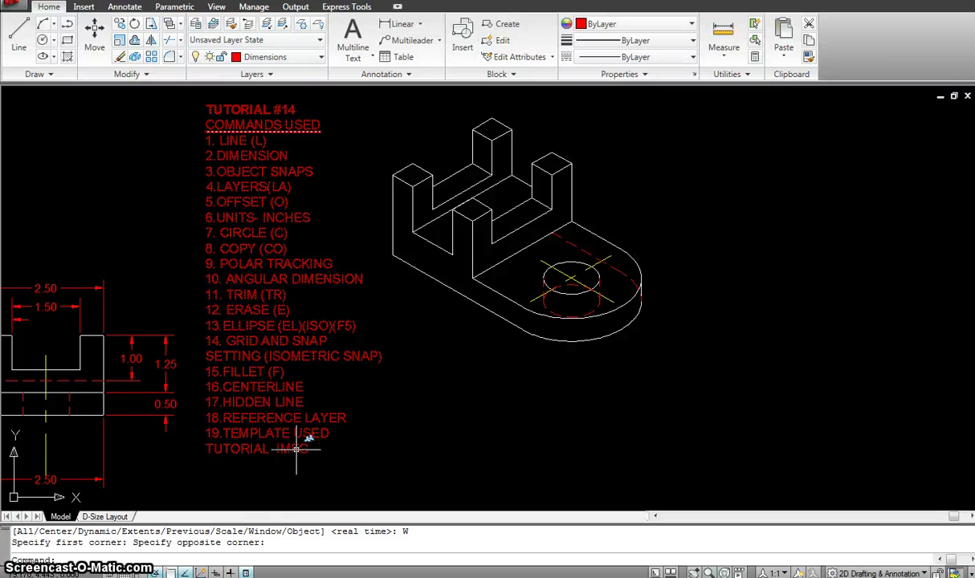
Zoom out and reposition so both command lists, the dimensioned views and the bracket fit in view
{"action": "left_click", "coordinate": [432, 345]}
{"action": "mouse_move", "coordinate": [432, 346]}
{"action": "middle_mouse_down"}
{"action": "mouse_move", "coordinate": [537, 278]}
{"action": "mouse_move", "coordinate": [545, 244]}
{"action": "middle_mouse_up"}
{"action": "scroll", "coordinate": [544, 244], "scroll_direction": "down", "scroll_amount": 2}
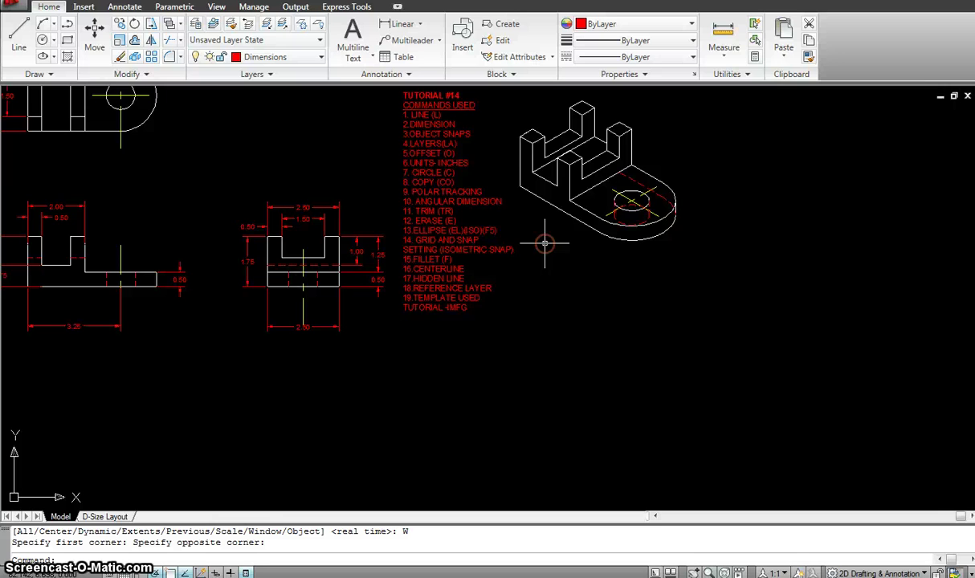
{"action": "mouse_move", "coordinate": [504, 273]}
{"action": "middle_mouse_down"}
{"action": "mouse_move", "coordinate": [464, 310]}
{"action": "mouse_move", "coordinate": [593, 325]}
{"action": "mouse_move", "coordinate": [580, 311]}
{"action": "middle_mouse_up"}
{"action": "mouse_move", "coordinate": [306, 202]}
{"action": "middle_mouse_down"}
{"action": "mouse_move", "coordinate": [281, 271]}
{"action": "mouse_move", "coordinate": [281, 261]}
{"action": "middle_mouse_up"}
{"action": "middle_click_drag", "start_coordinate": [572, 381], "coordinate": [575, 395]}
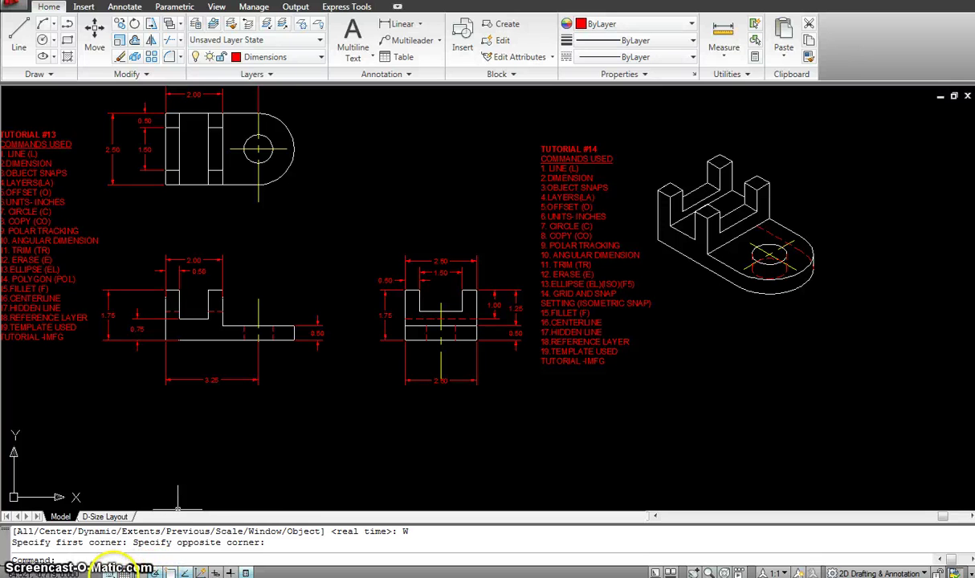
Choose Isometric snap on the Snap and Grid tab of Drafting Settings and confirm with OK
{"action": "right_click", "coordinate": [117, 570]}
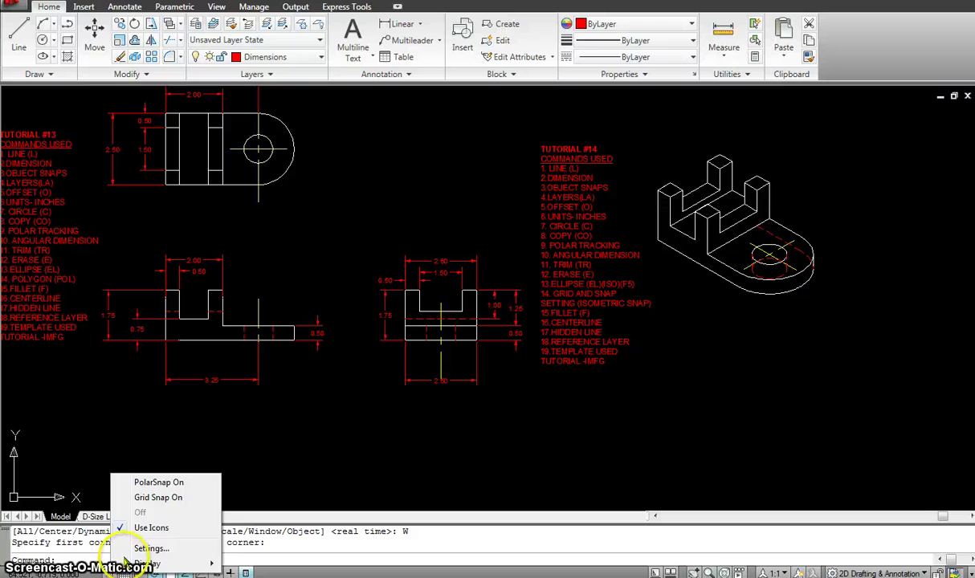
{"action": "left_click", "coordinate": [149, 549]}
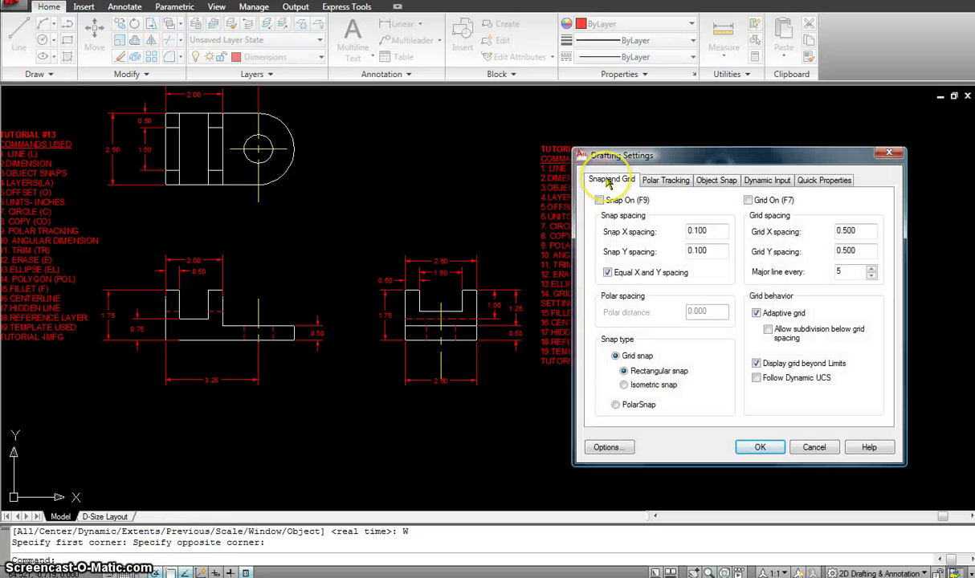
{"action": "left_click", "coordinate": [664, 181]}
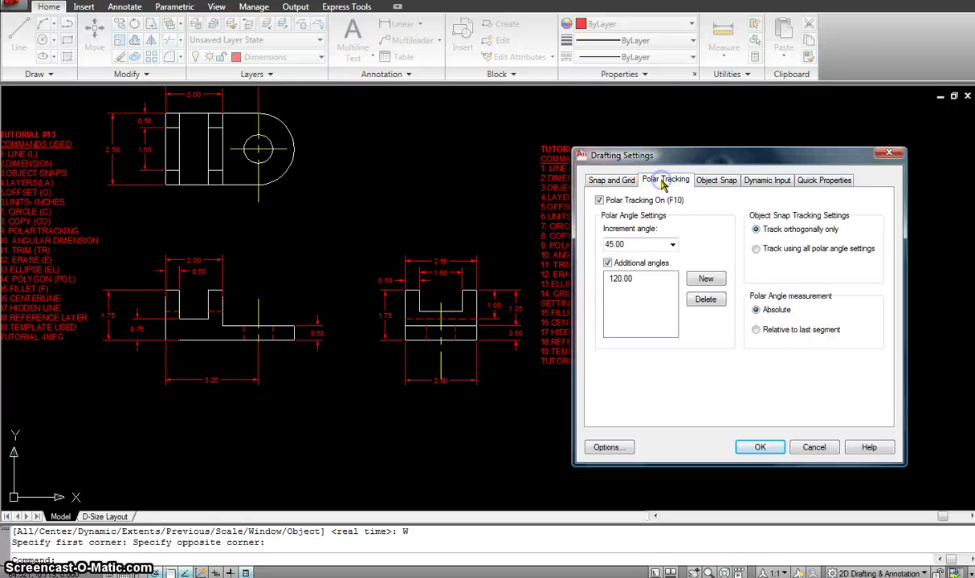
{"action": "left_click", "coordinate": [617, 182]}
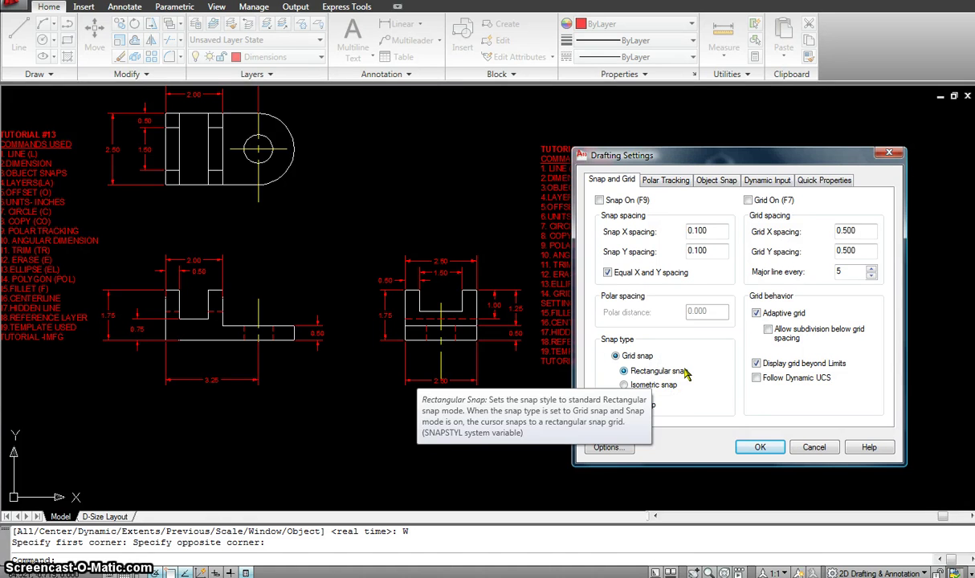
{"action": "left_click", "coordinate": [626, 385]}
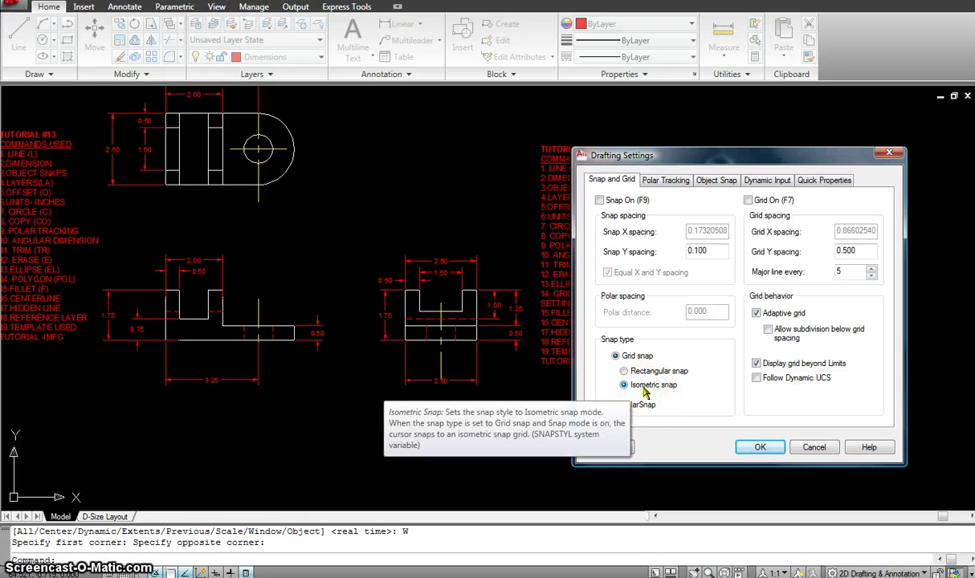
{"action": "left_click", "coordinate": [760, 447]}
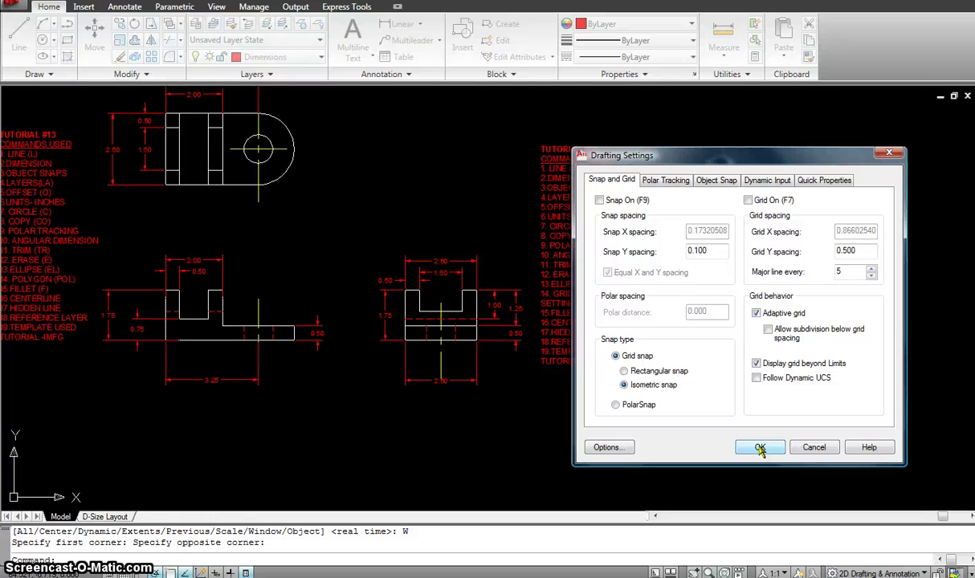
{"action": "left_click", "coordinate": [759, 447]}
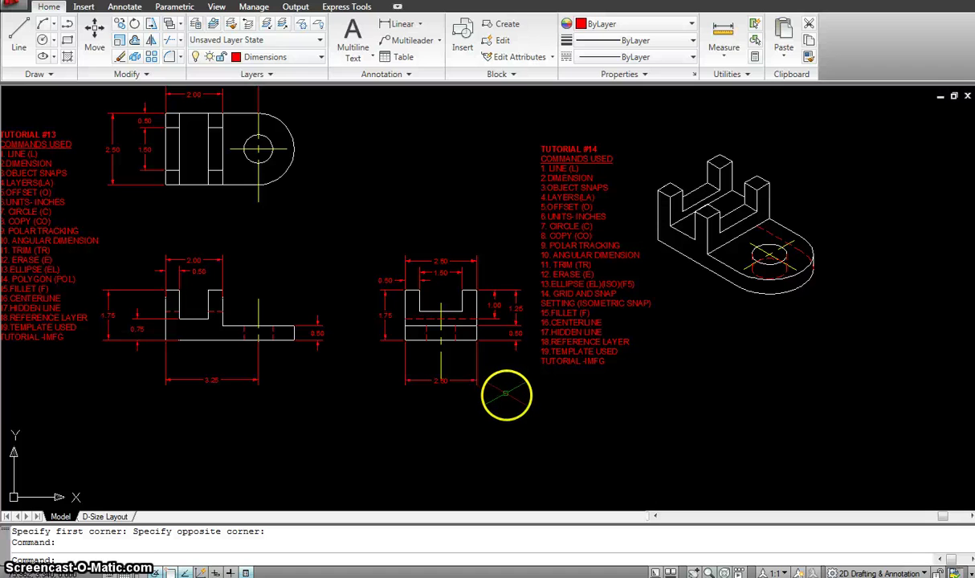
After a trial LINE start, set the polar tracking angle increment to 30.00°
{"action": "type", "text": "l"}
{"action": "key", "text": "Return"}
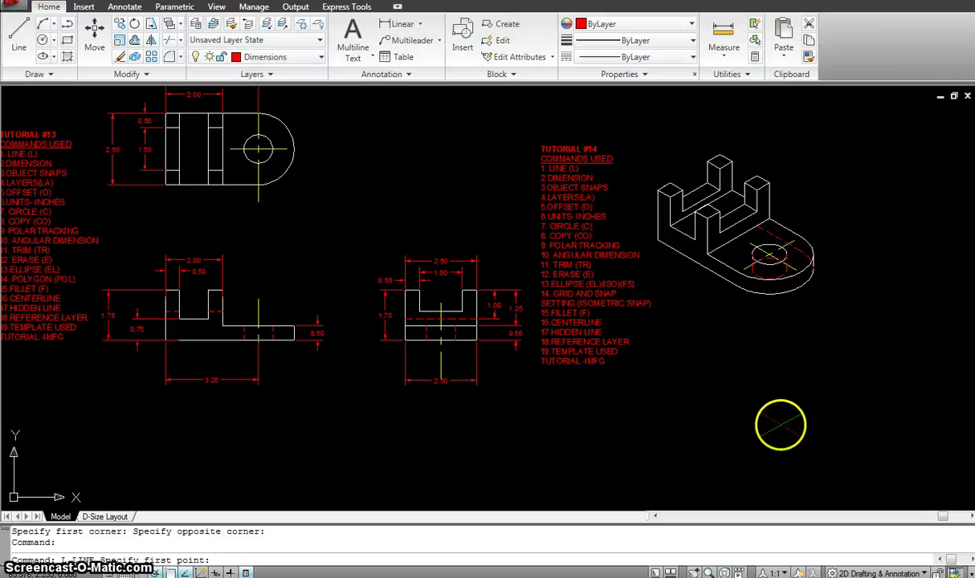
{"action": "left_click", "coordinate": [768, 436]}
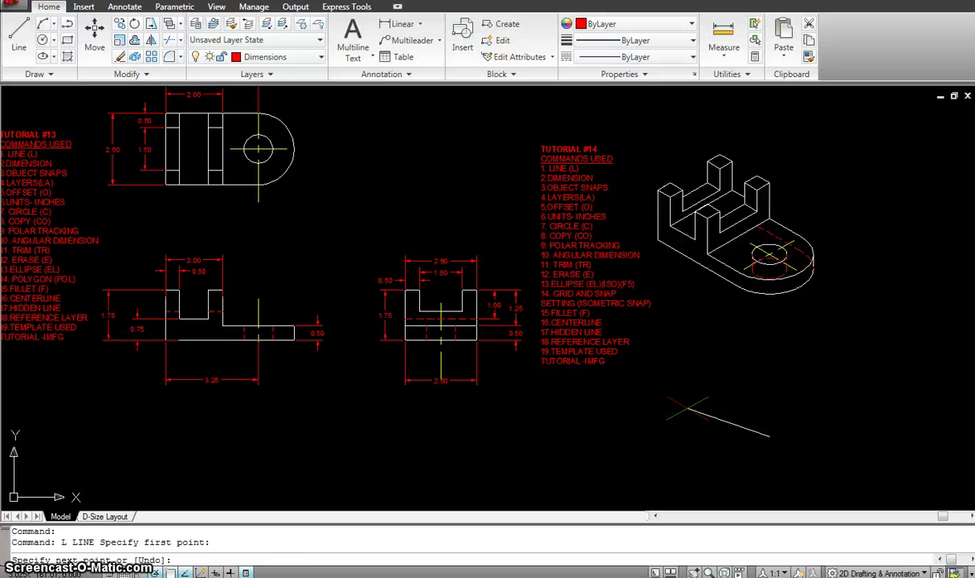
{"action": "key", "text": "Escape"}
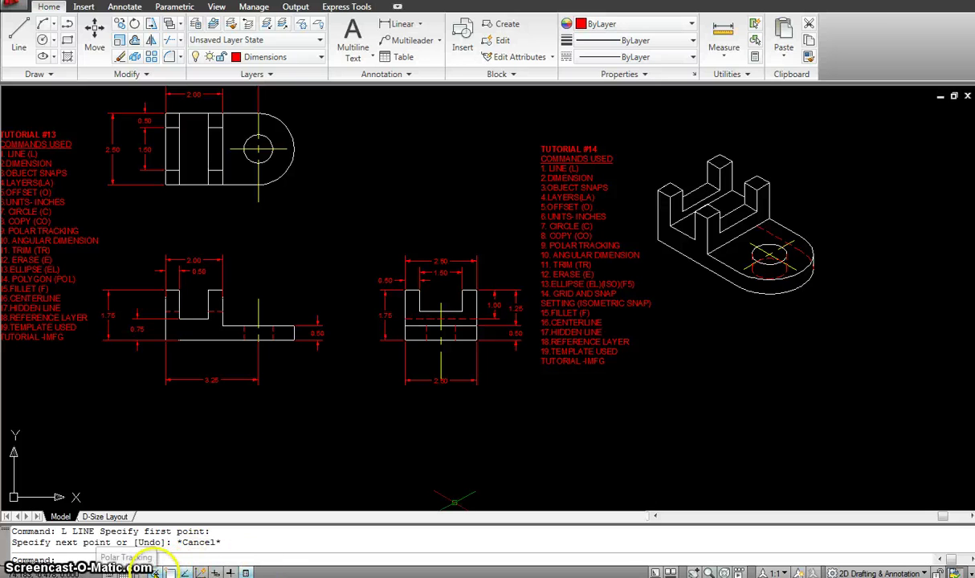
{"action": "right_click", "coordinate": [158, 572]}
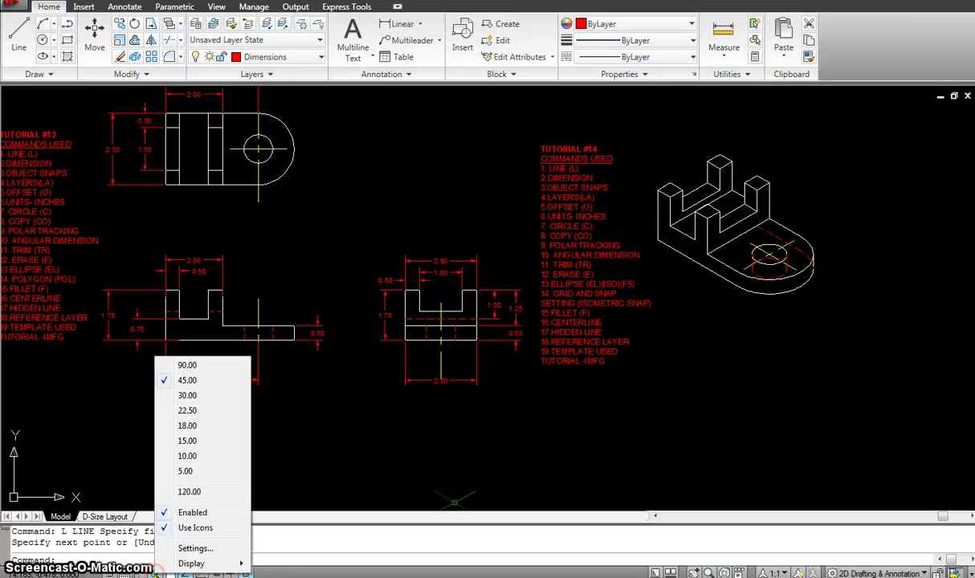
{"action": "left_click", "coordinate": [190, 396]}
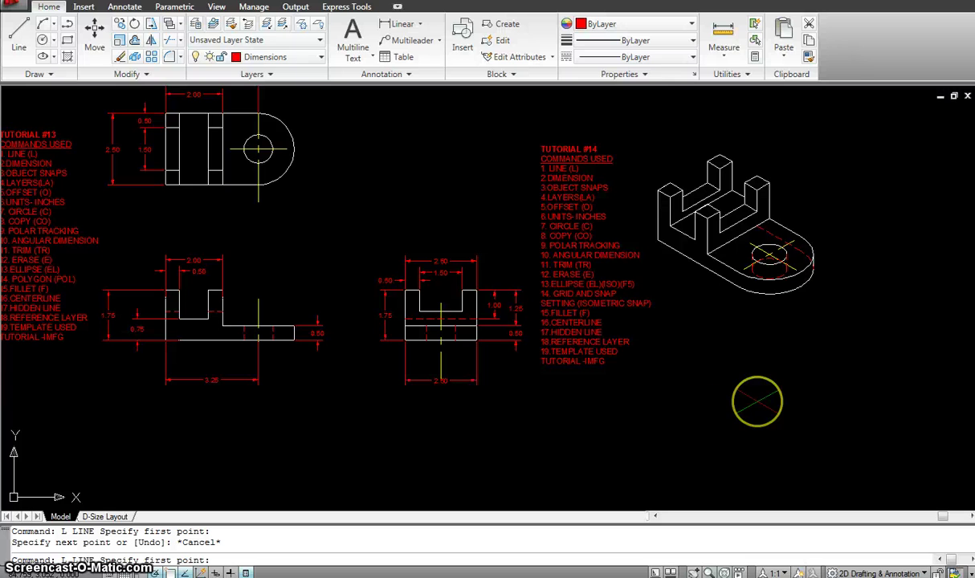
In empty space below the views, draw a 3.25 base edge at 150° and a 1.75 vertical edge
{"action": "scroll", "coordinate": [683, 417], "scroll_direction": "up", "scroll_amount": 3}
{"action": "mouse_move", "coordinate": [679, 424]}
{"action": "middle_mouse_down"}
{"action": "mouse_move", "coordinate": [779, 326]}
{"action": "mouse_move", "coordinate": [746, 319]}
{"action": "mouse_move", "coordinate": [767, 289]}
{"action": "middle_mouse_up"}
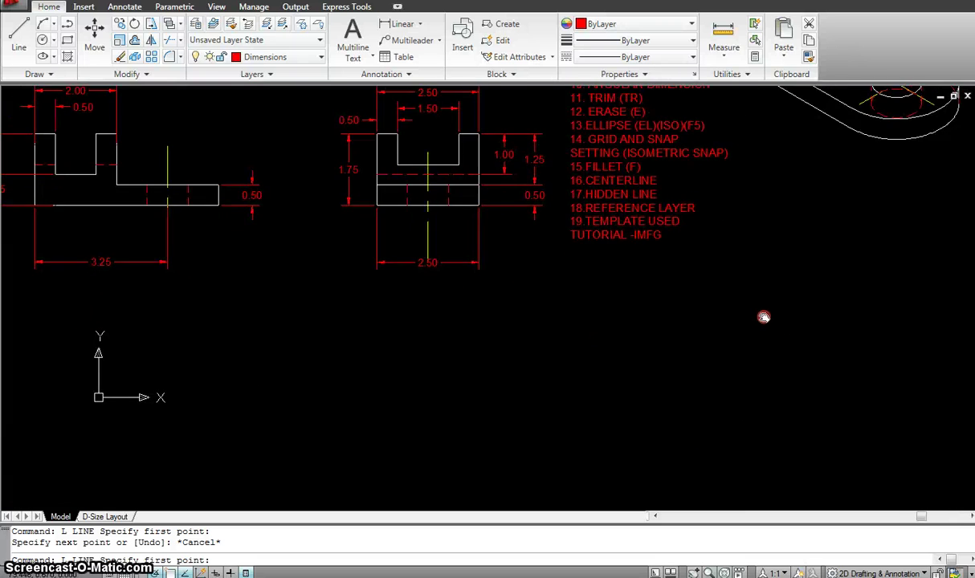
{"action": "scroll", "coordinate": [764, 318], "scroll_direction": "down", "scroll_amount": 5}
{"action": "scroll", "coordinate": [402, 355], "scroll_direction": "up", "scroll_amount": 4}
{"action": "scroll", "coordinate": [401, 355], "scroll_direction": "down", "scroll_amount": 2}
{"action": "middle_click_drag", "start_coordinate": [399, 338], "coordinate": [492, 370]}
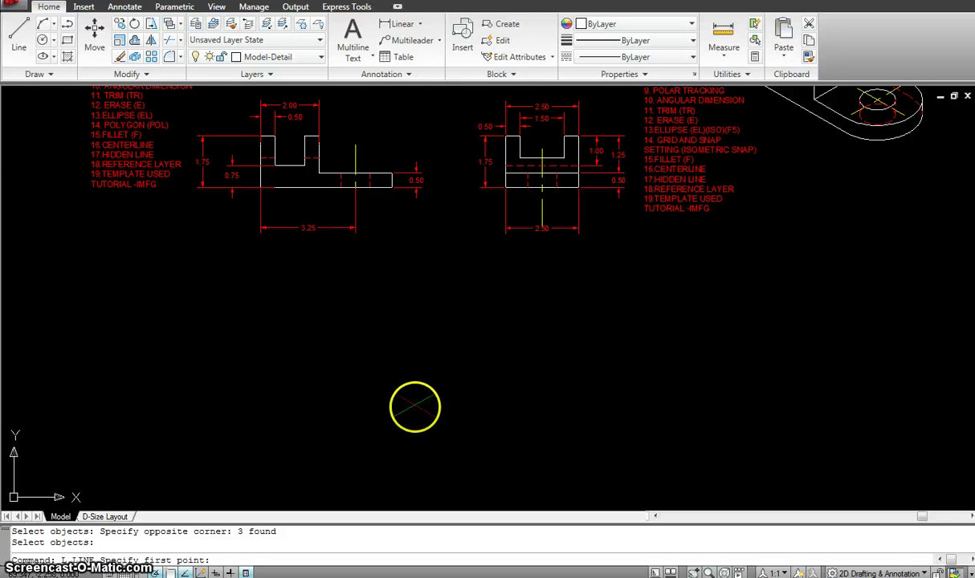
{"action": "key", "text": "Return"}
{"action": "left_click", "coordinate": [430, 408]}
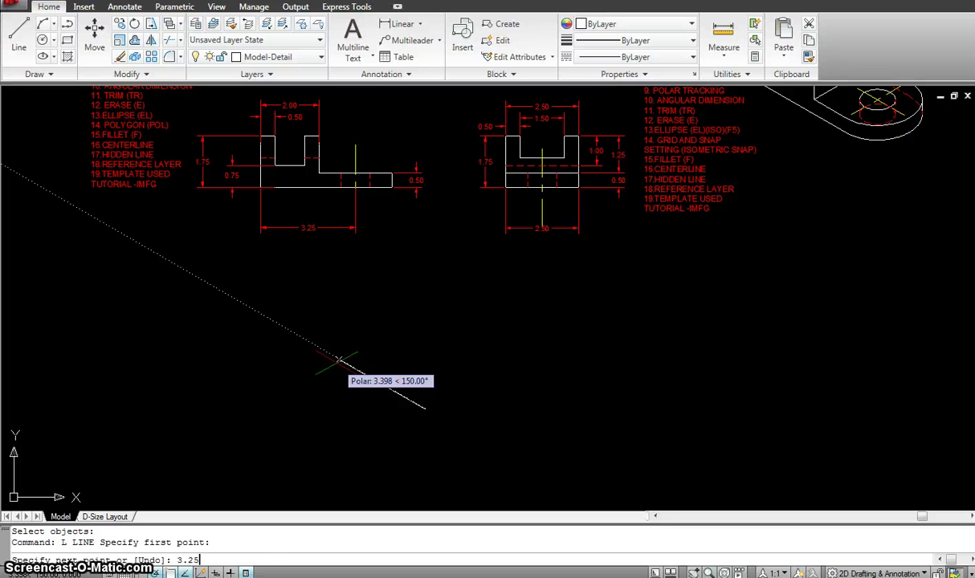
{"action": "key", "text": "Return"}
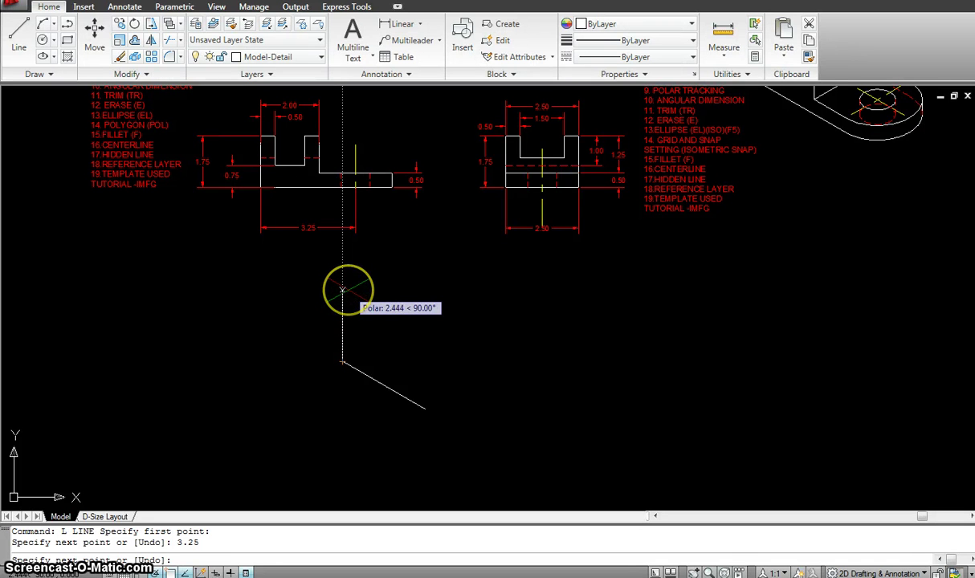
{"action": "key", "text": "Return"}
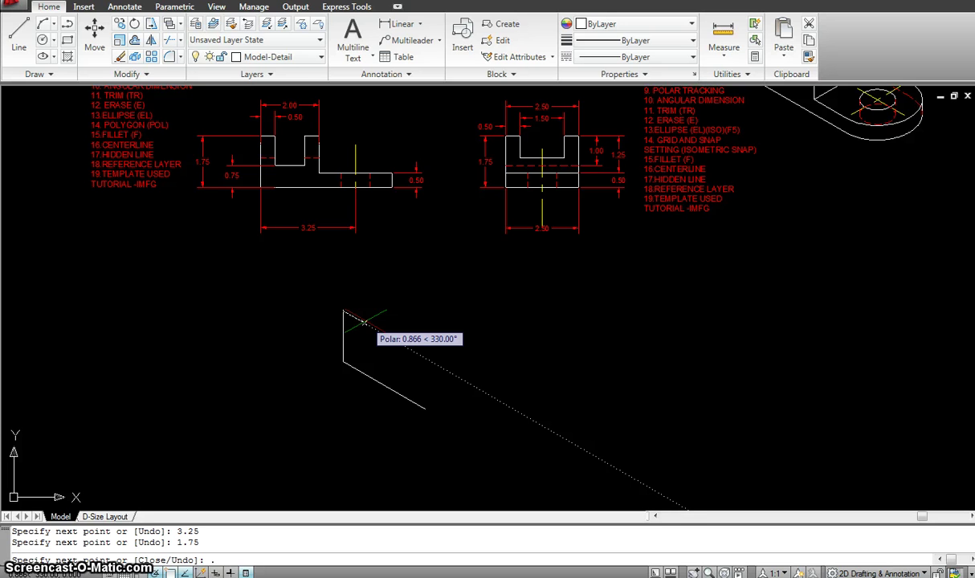
Add 0.5 edges at 30° and 150° and close the small top face at the vertical edge
{"action": "key", "text": "Return"}
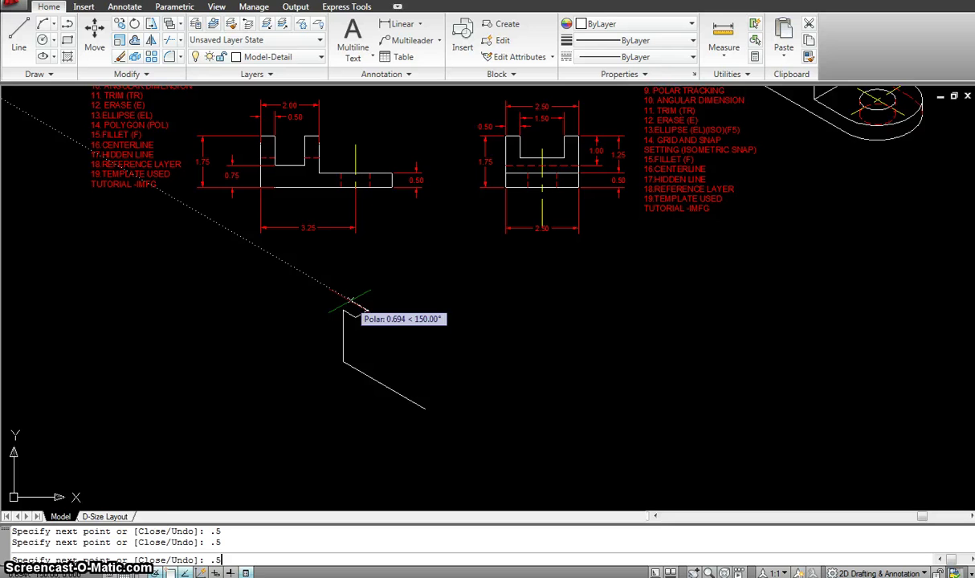
{"action": "type", "text": ".5"}
{"action": "left_click", "coordinate": [346, 306]}
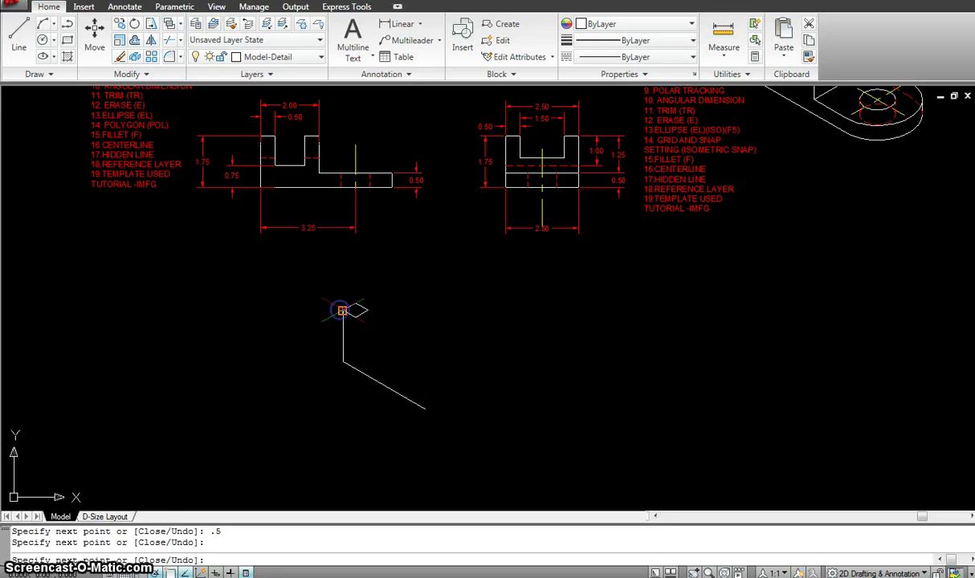
{"action": "key", "text": "Escape"}
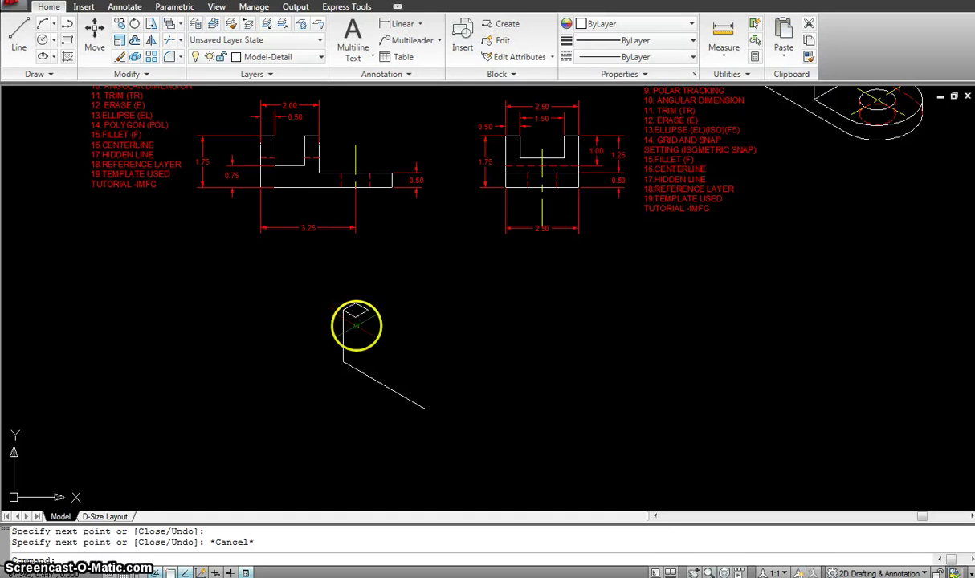
Draw a 1-unit edge at 330°, a 1-unit vertical edge, then 0.5 edges at 30° and 150°
{"action": "key", "text": "space"}
{"action": "left_click", "coordinate": [356, 318]}
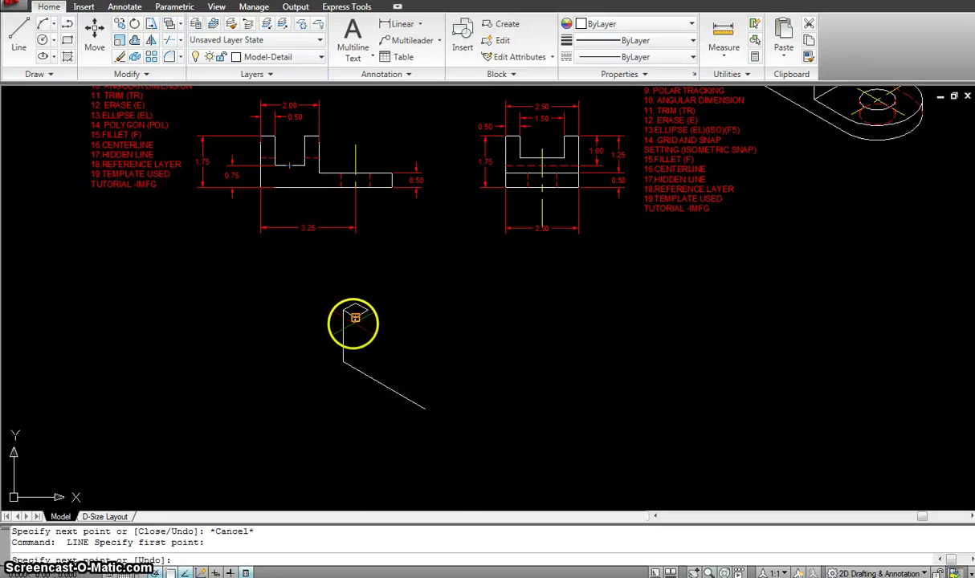
{"action": "key", "text": "Return"}
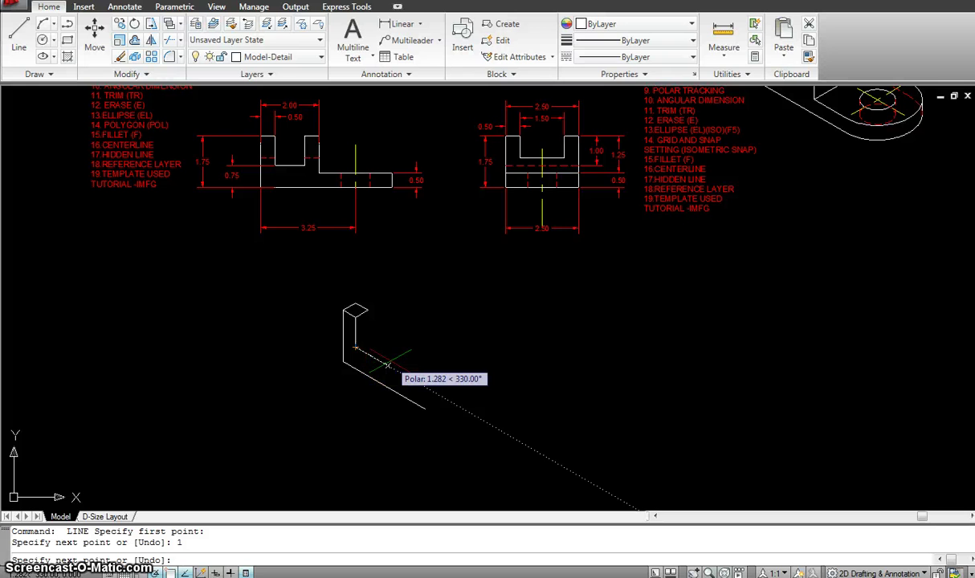
{"action": "type", "text": "1"}
{"action": "key", "text": "Return"}
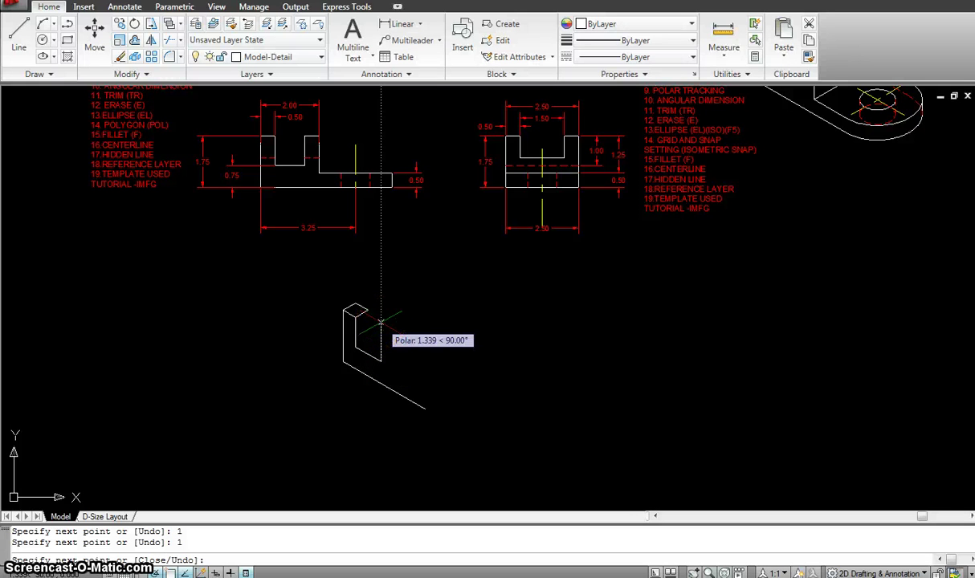
{"action": "type", "text": "1"}
{"action": "key", "text": "Return"}
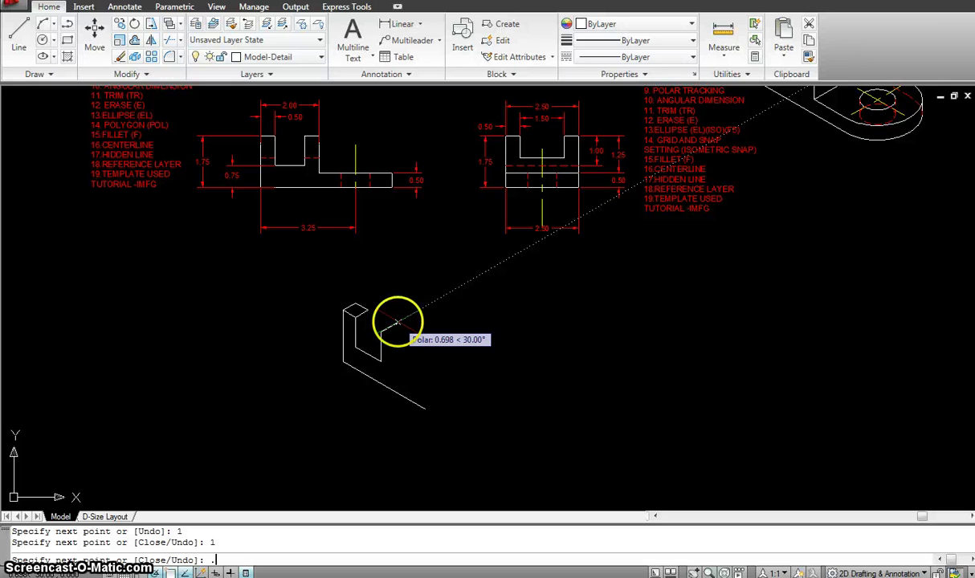
{"action": "key", "text": "Return"}
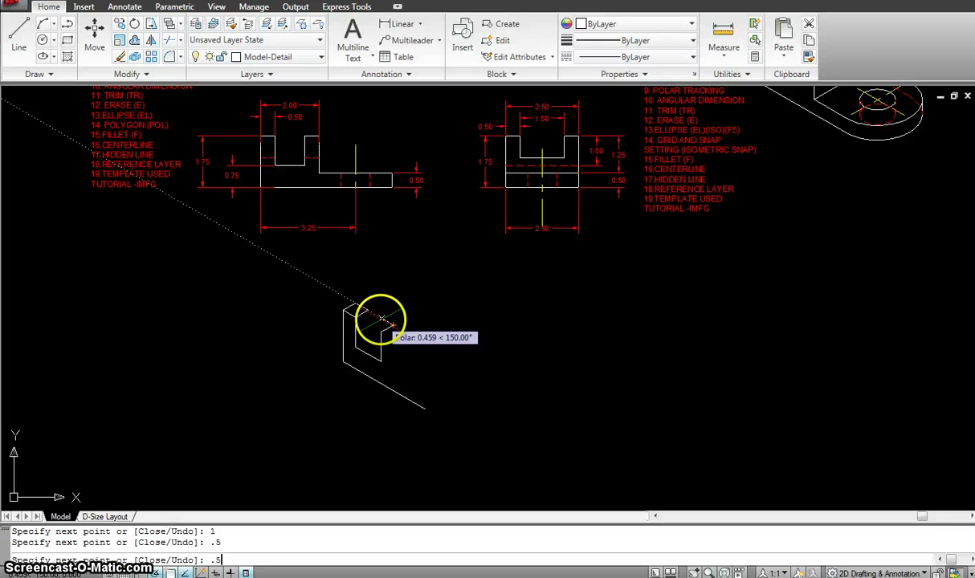
{"action": "key", "text": "Return"}
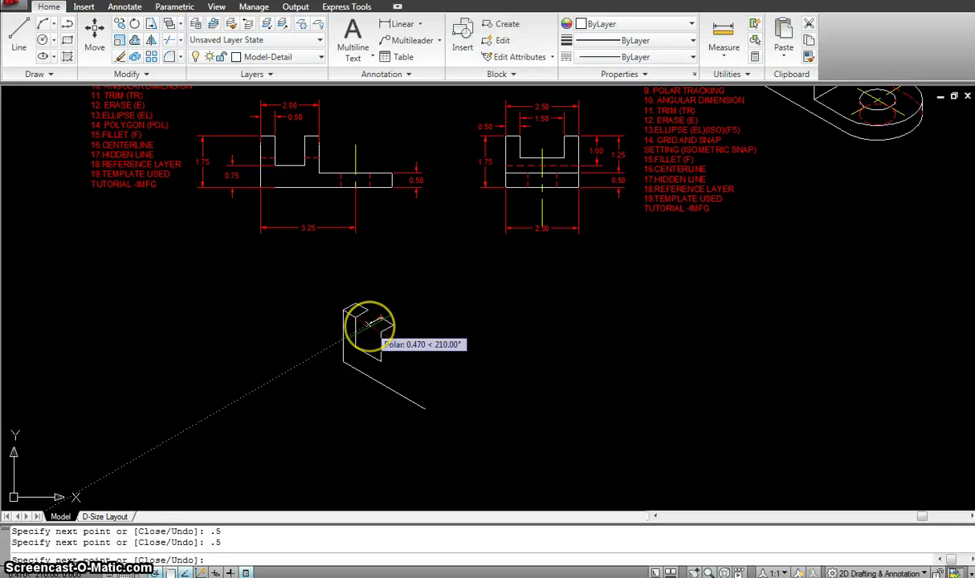
{"action": "key", "text": "Escape"}
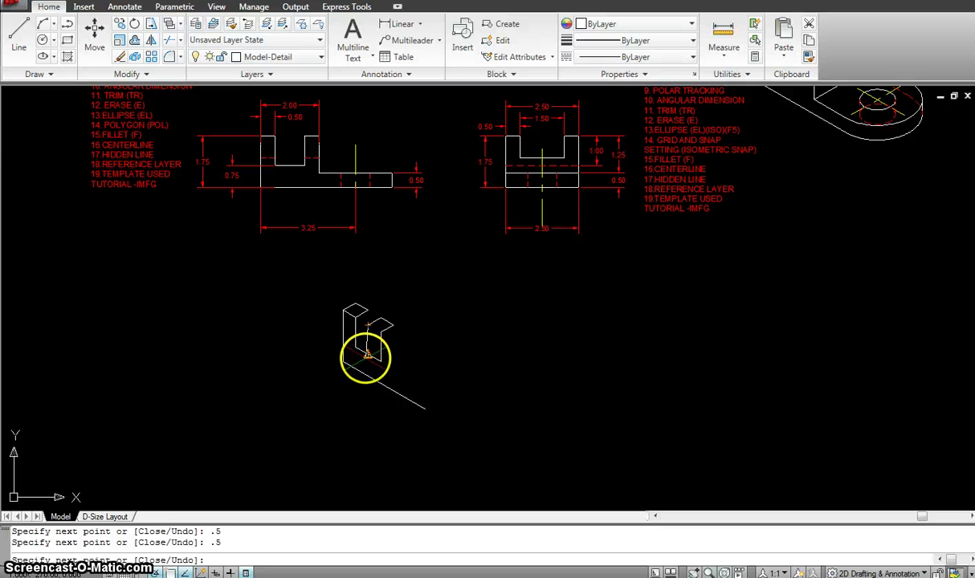
Undo the two wrong edges, redraw a 0.5 edge at 330°, and close the top face at its start corner
{"action": "key", "text": "ctrl+z"}
{"action": "key", "text": "ctrl+z"}
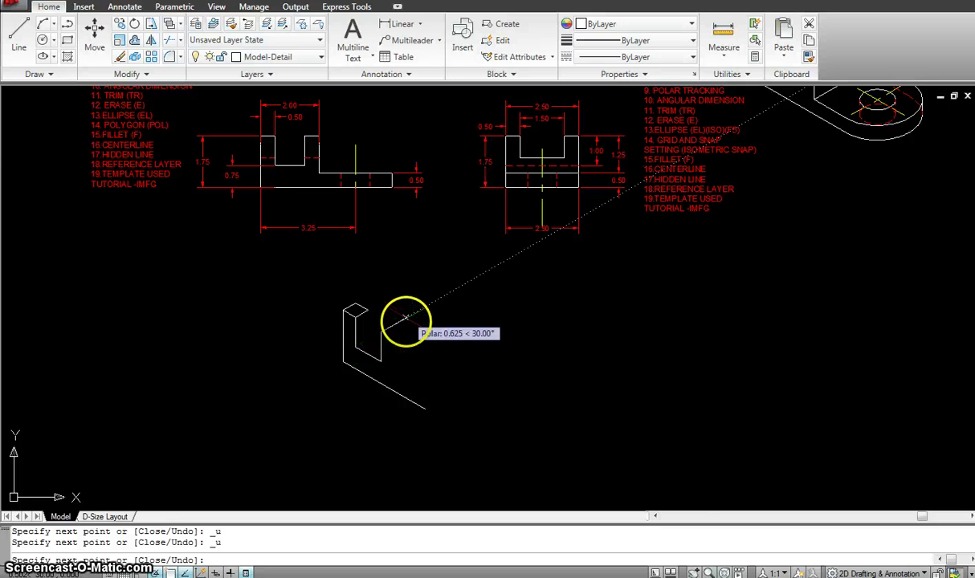
{"action": "type", "text": ".5"}
{"action": "key", "text": "Return"}
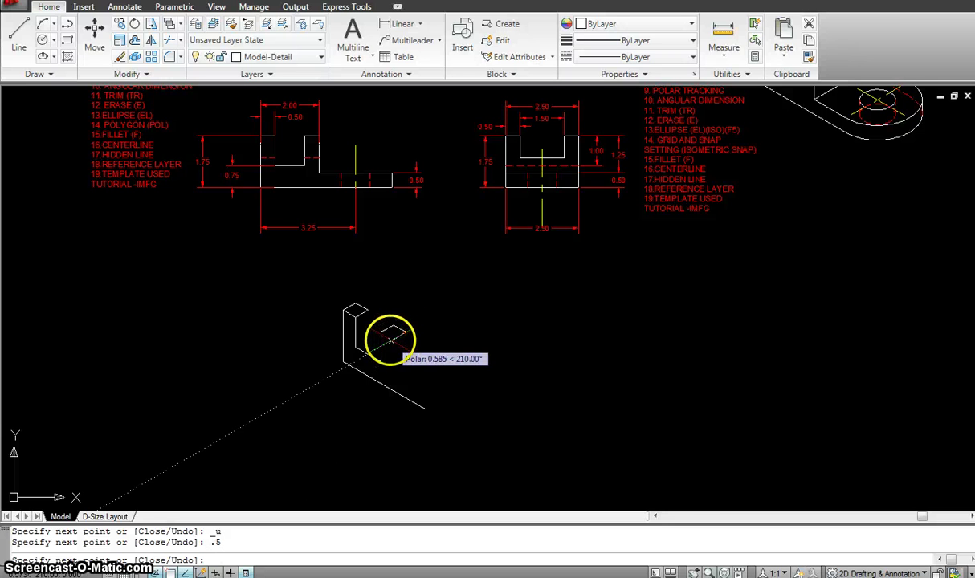
{"action": "type", "text": "."}
{"action": "key", "text": "BackSpace"}
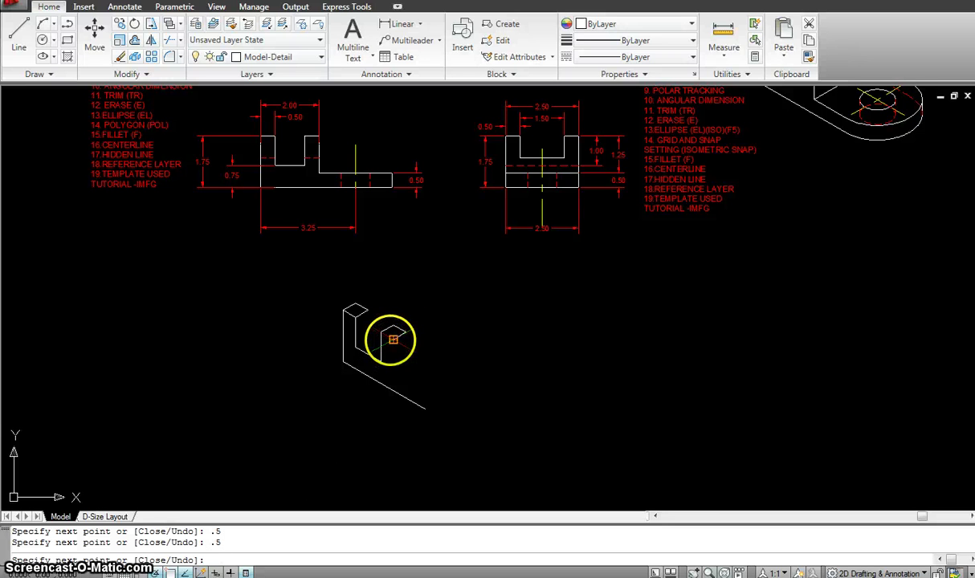
{"action": "left_click", "coordinate": [383, 331]}
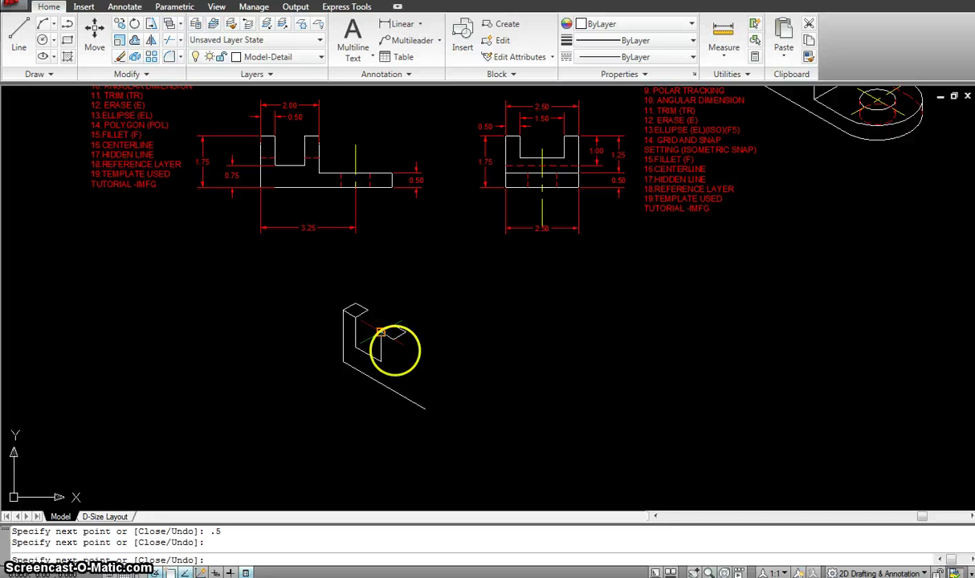
Measure the front view's vertical edge with DI, reading 1.250
{"action": "key", "text": "Escape"}
{"action": "type", "text": "l"}
{"action": "key", "text": "Return"}
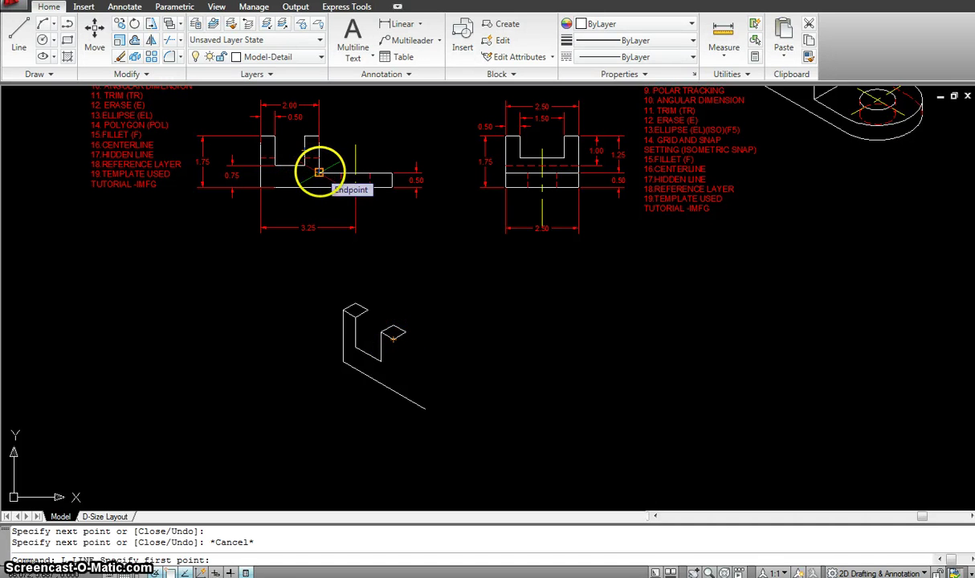
{"action": "left_click", "coordinate": [319, 170]}
{"action": "key", "text": "Escape"}
{"action": "key", "text": "Escape"}
{"action": "type", "text": "DI"}
{"action": "key", "text": "Return"}
{"action": "left_click", "coordinate": [319, 138]}
{"action": "left_click", "coordinate": [319, 175]}
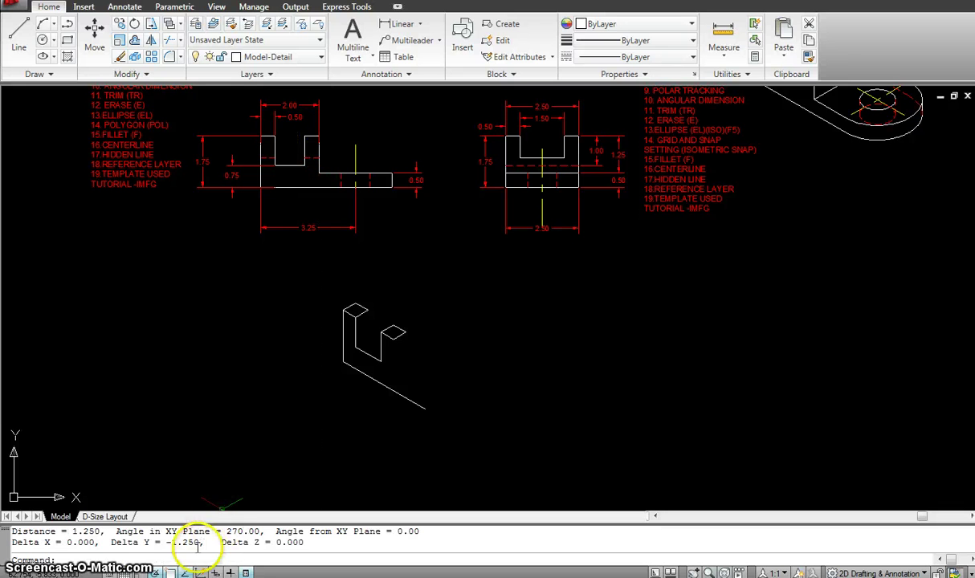
{"action": "key", "text": "Escape"}
{"action": "key", "text": "Escape"}
Draw a 1.25 edge straight down from the shorter upright's corner
{"action": "type", "text": "L LINE Specify first point:"}
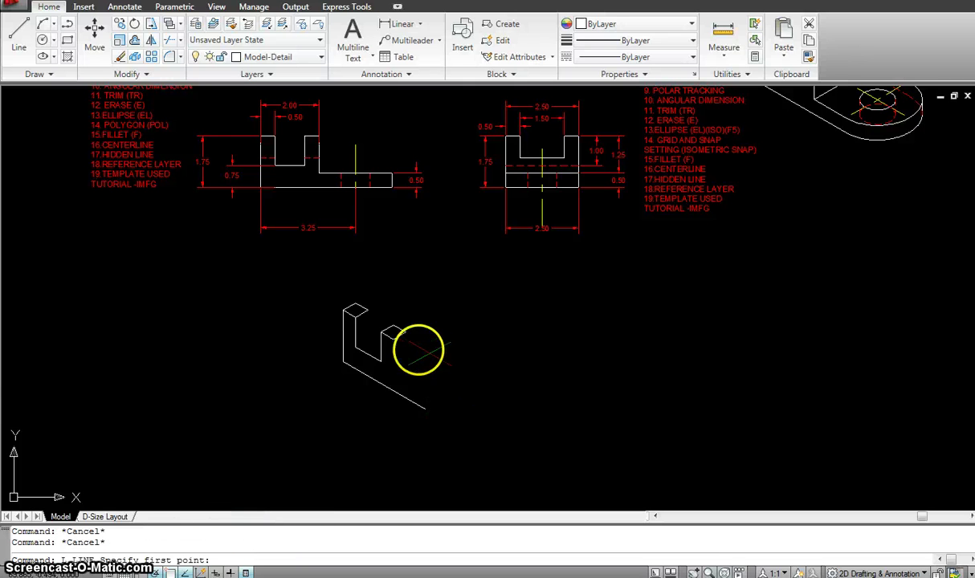
{"action": "key", "text": "Return"}
{"action": "left_click", "coordinate": [392, 337]}
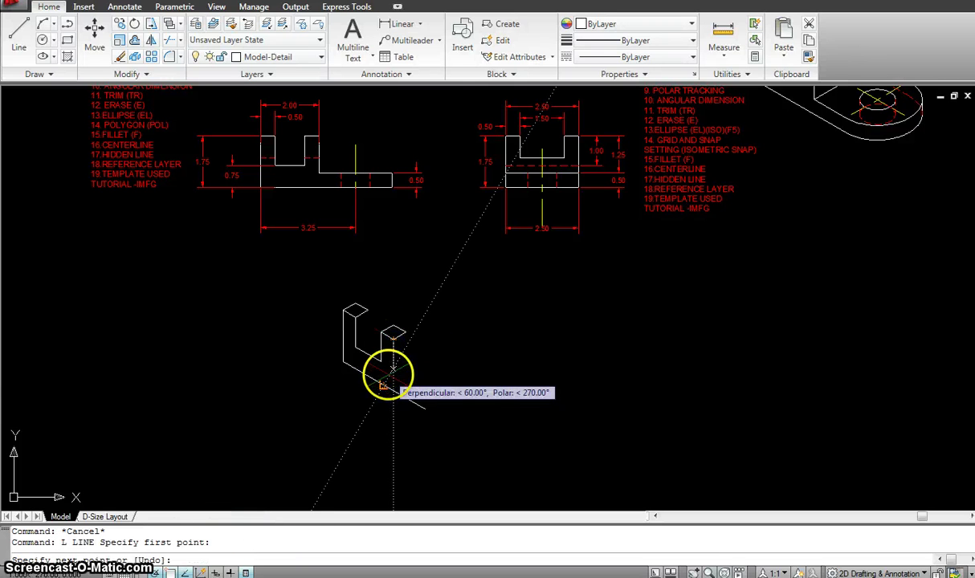
{"action": "scroll", "coordinate": [384, 366], "scroll_direction": "up", "scroll_amount": 4}
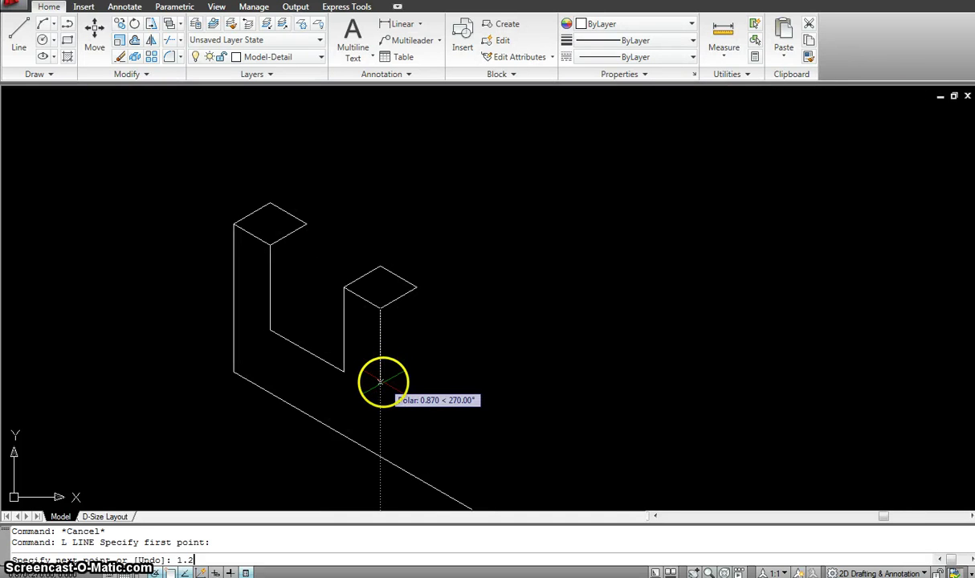
{"action": "type", "text": "1.25"}
{"action": "key", "text": "Return"}
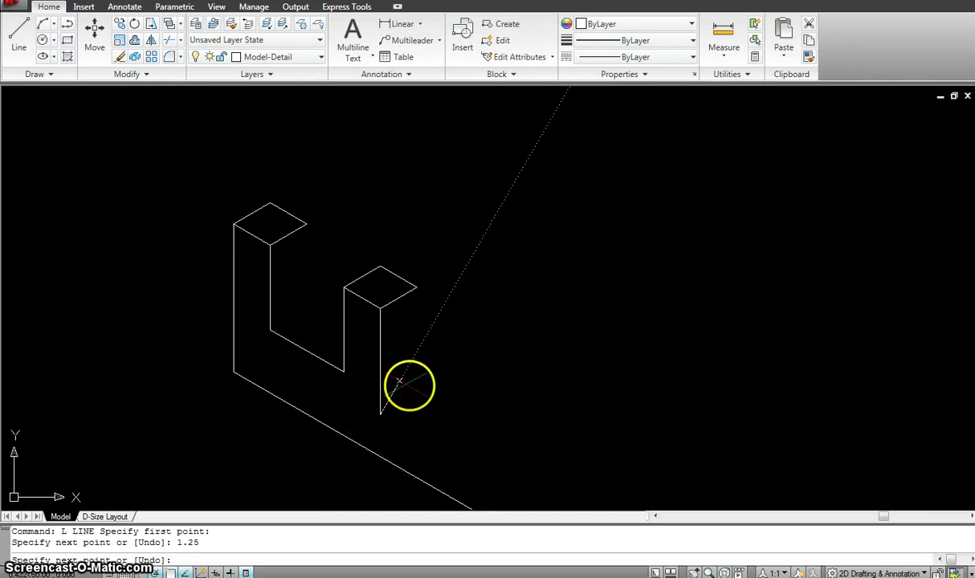
{"action": "scroll", "coordinate": [381, 383], "scroll_direction": "down", "scroll_amount": 4}
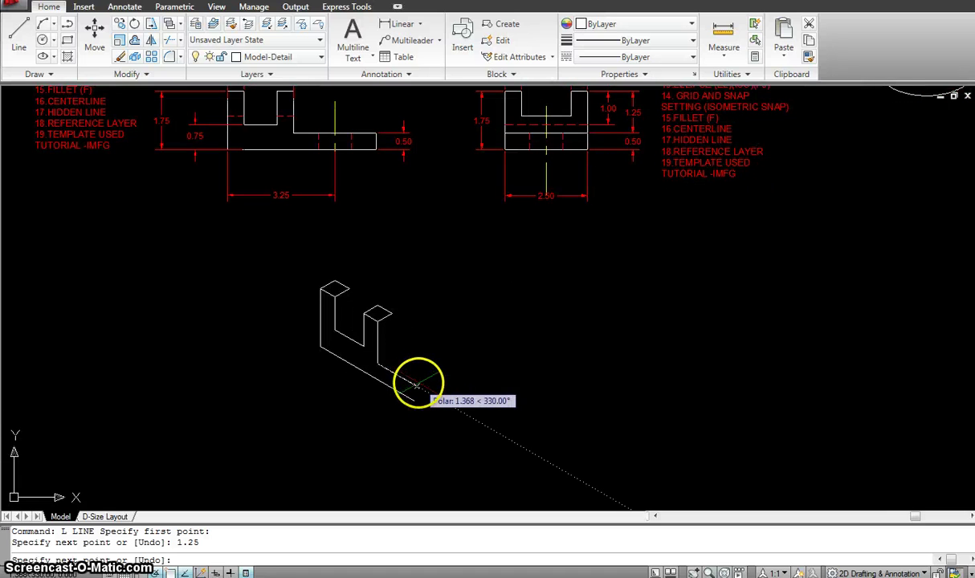
{"action": "key", "text": "Escape"}
Draw a 0.5 vertical edge upward from the base's right-end corner
{"action": "key", "text": "Return"}
{"action": "left_click", "coordinate": [413, 399]}
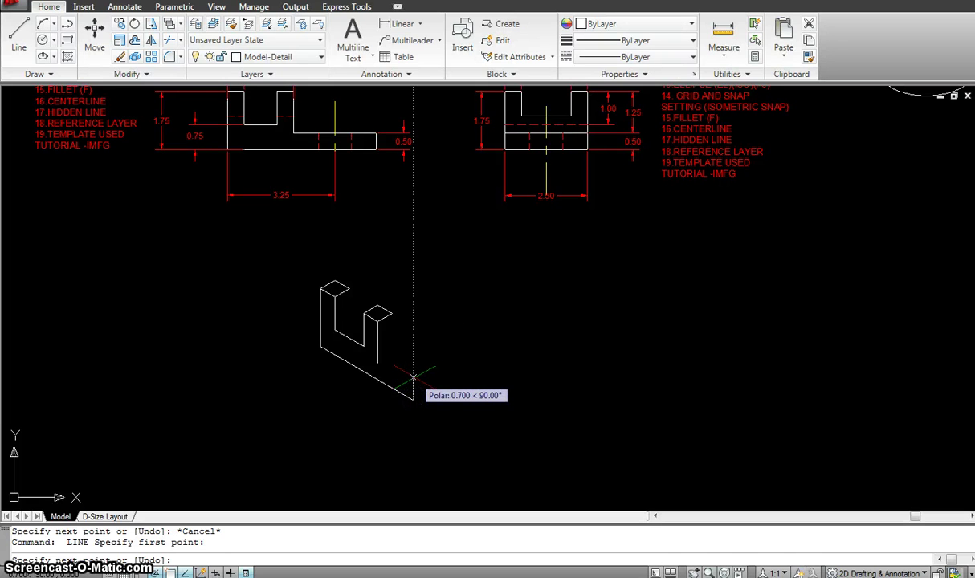
{"action": "type", "text": ".5"}
{"action": "key", "text": "Return"}
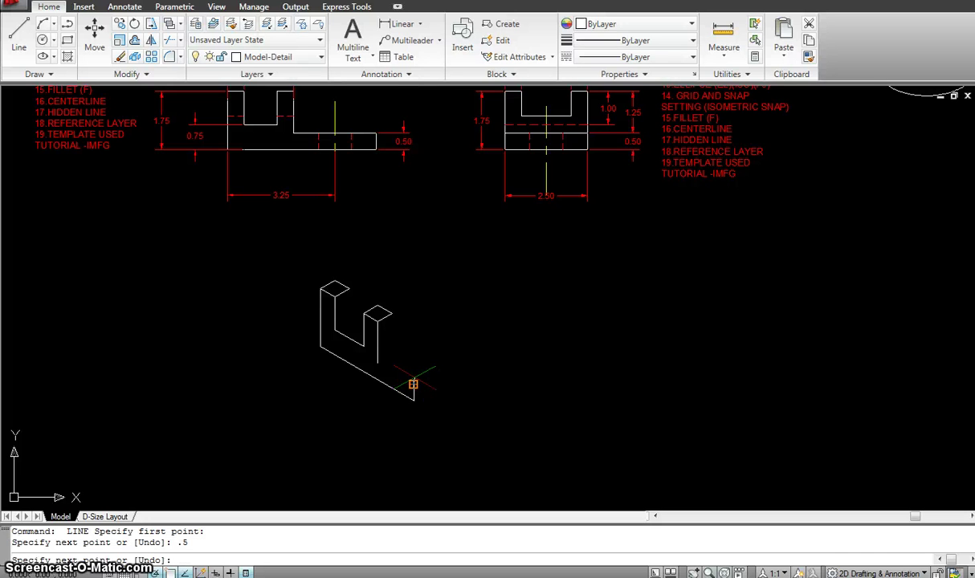
Finish the base's right end with a closing edge and end LINE
{"action": "left_click", "coordinate": [377, 363]}
{"action": "key", "text": "Escape"}
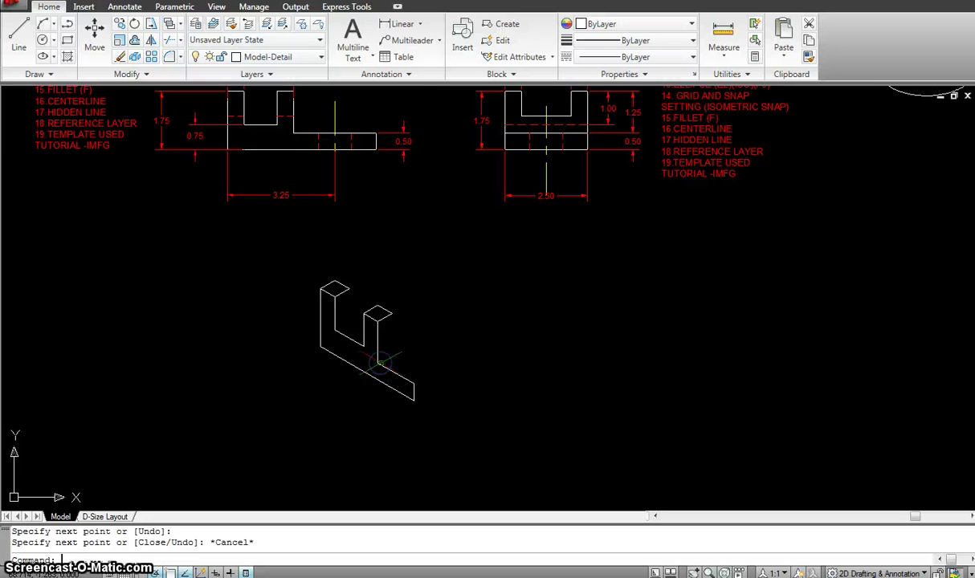
{"action": "key", "text": "Escape"}
From the base's bottom-right corner, draw a 2.5 edge at 30° capped by a 0.5 vertical edge
{"action": "middle_click_drag", "start_coordinate": [505, 344], "coordinate": [441, 357]}
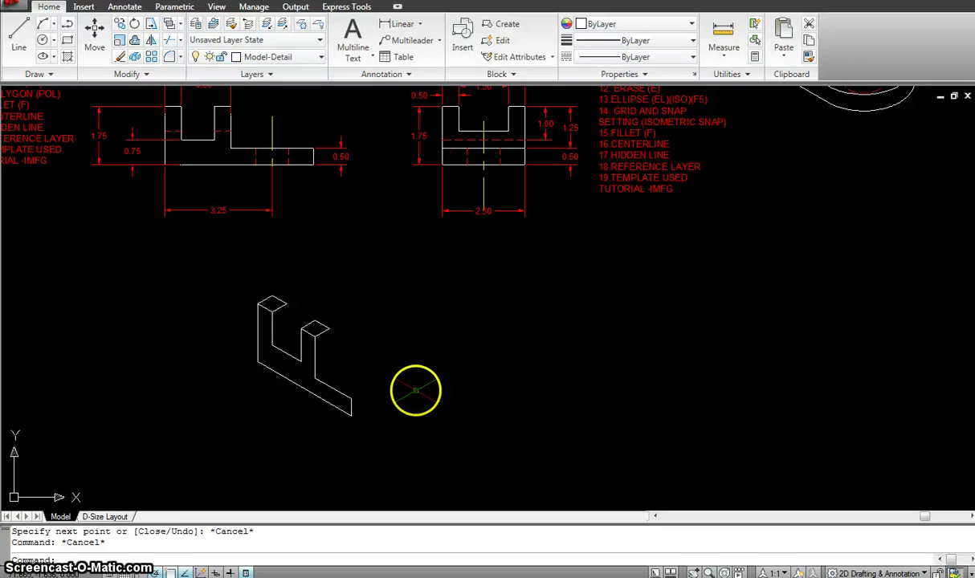
{"action": "type", "text": "l"}
{"action": "key", "text": "Return"}
{"action": "left_click", "coordinate": [352, 397]}
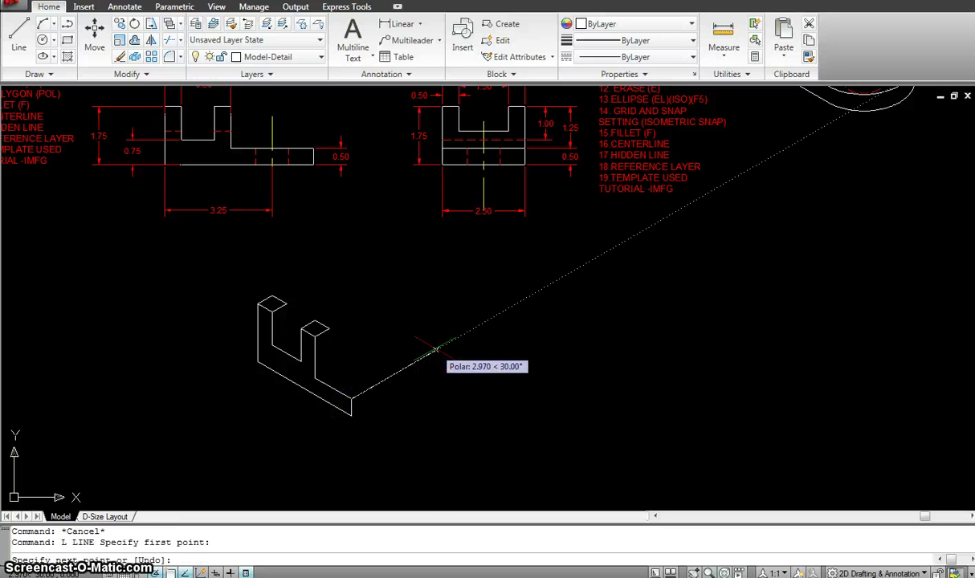
{"action": "type", "text": "2.5"}
{"action": "key", "text": "Return"}
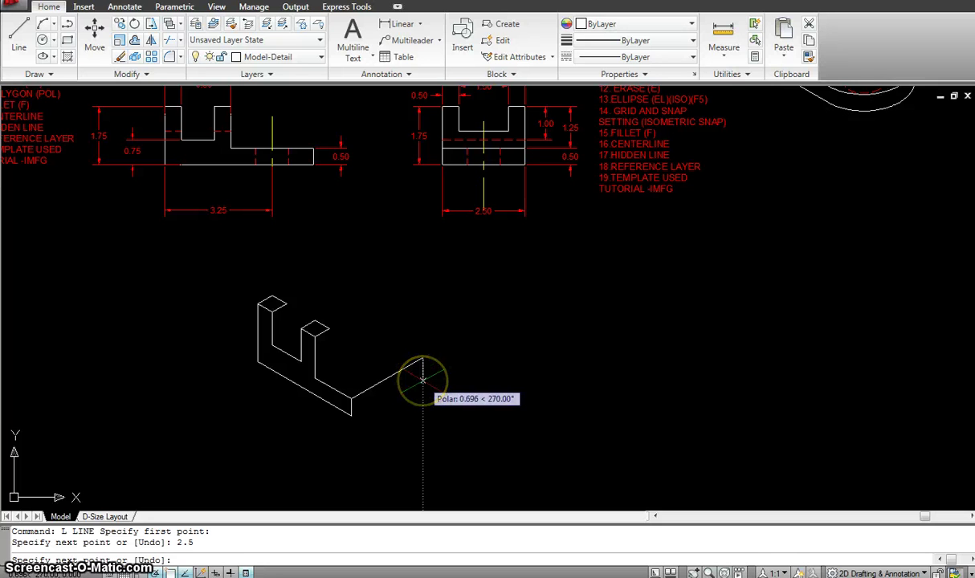
{"action": "key", "text": "Return"}
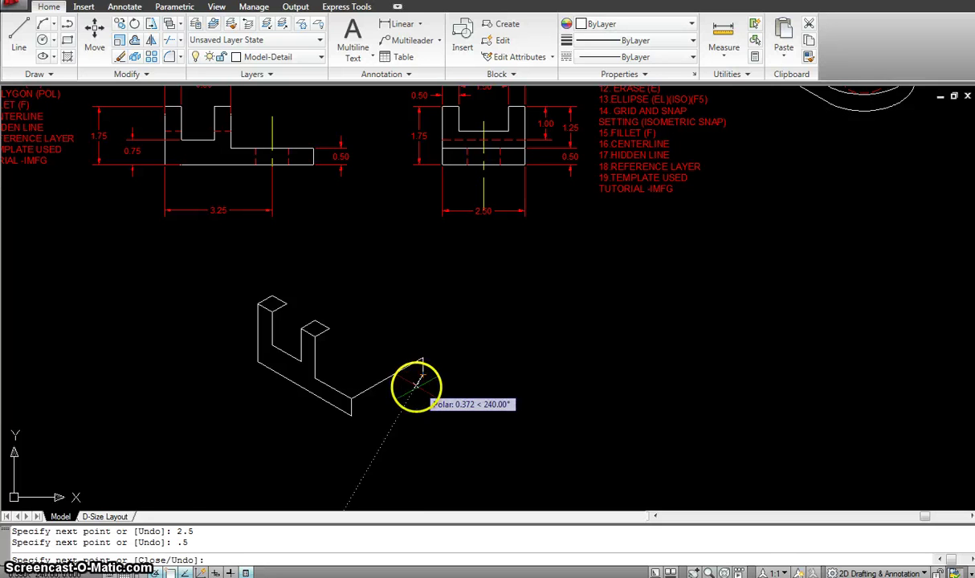
{"action": "left_click", "coordinate": [349, 415]}
{"action": "key", "text": "Escape"}
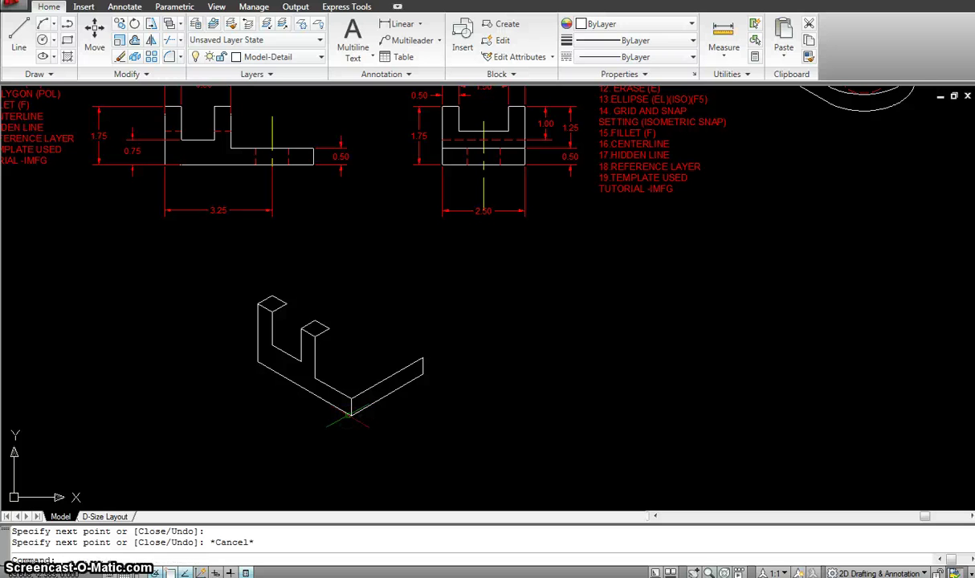
Begin a line at the part's top corner, look around the views, then cancel it
{"action": "middle_click_drag", "start_coordinate": [355, 278], "coordinate": [350, 300]}
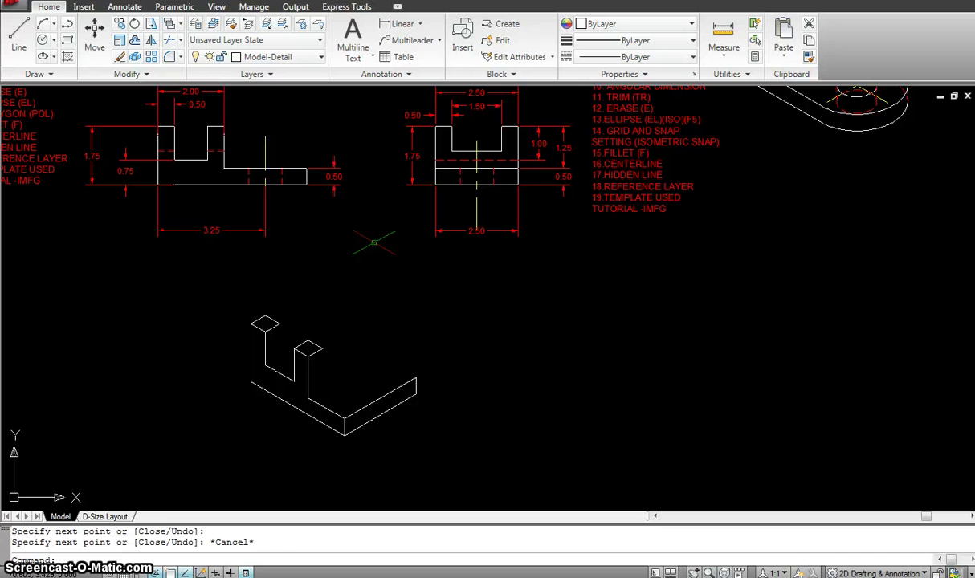
{"action": "type", "text": "l"}
{"action": "key", "text": "Return"}
{"action": "left_click", "coordinate": [279, 323]}
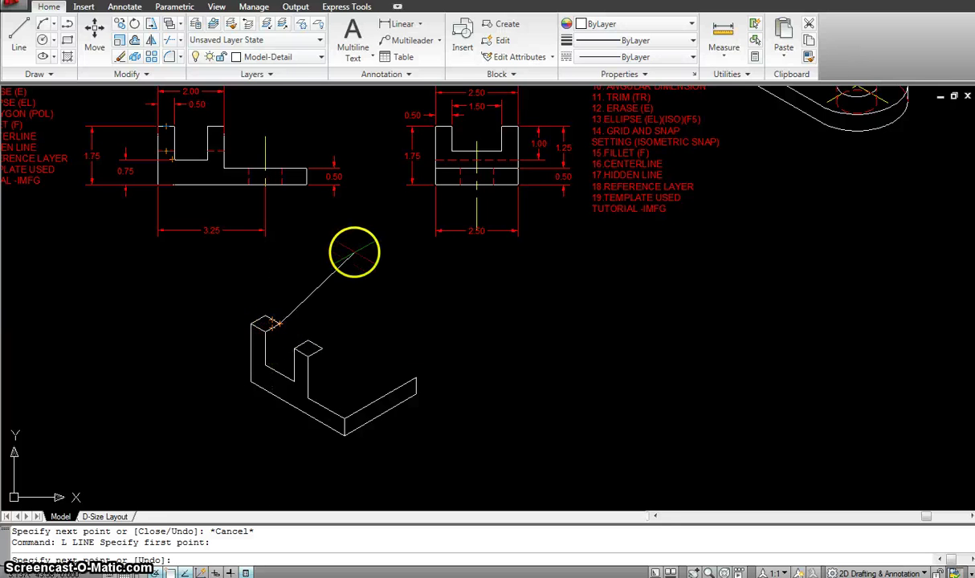
{"action": "middle_click_drag", "start_coordinate": [353, 246], "coordinate": [337, 284]}
{"action": "scroll", "coordinate": [420, 192], "scroll_direction": "down", "scroll_amount": 2}
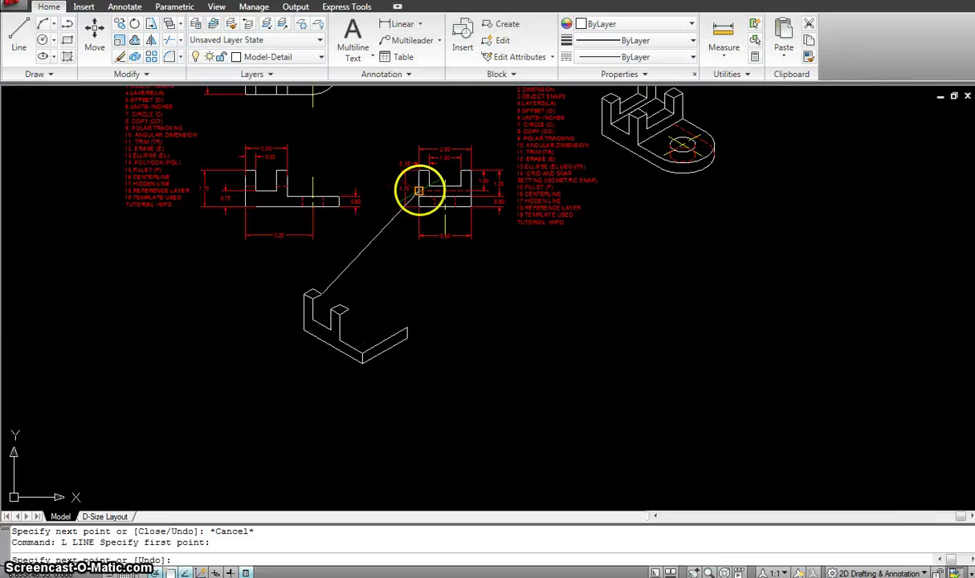
{"action": "scroll", "coordinate": [540, 157], "scroll_direction": "up", "scroll_amount": 3}
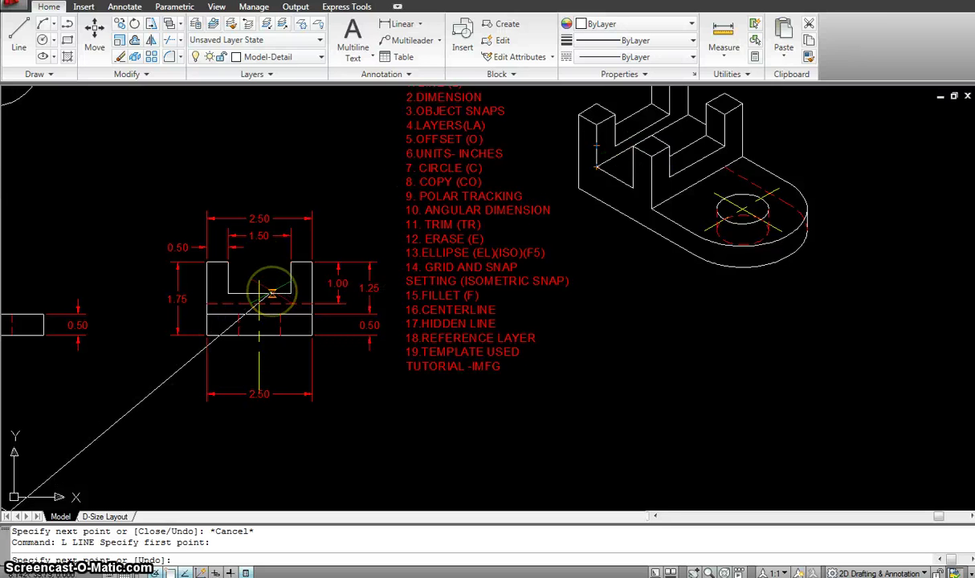
{"action": "key", "text": "Escape"}
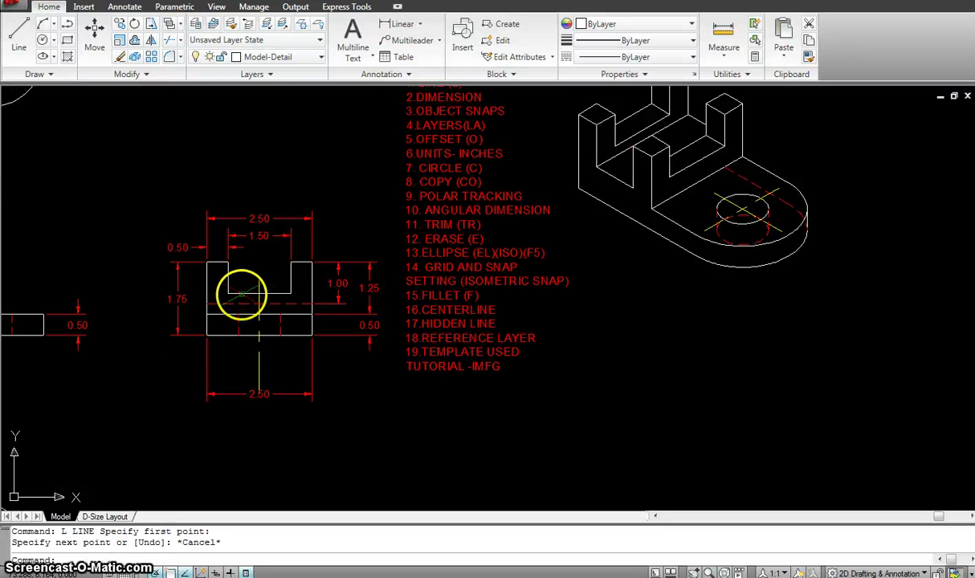
Measure from the slot corner to the endpoint below with DI, reading 0.750
{"action": "type", "text": "DI"}
{"action": "key", "text": "Return"}
{"action": "left_click", "coordinate": [230, 263]}
{"action": "left_click", "coordinate": [228, 294]}
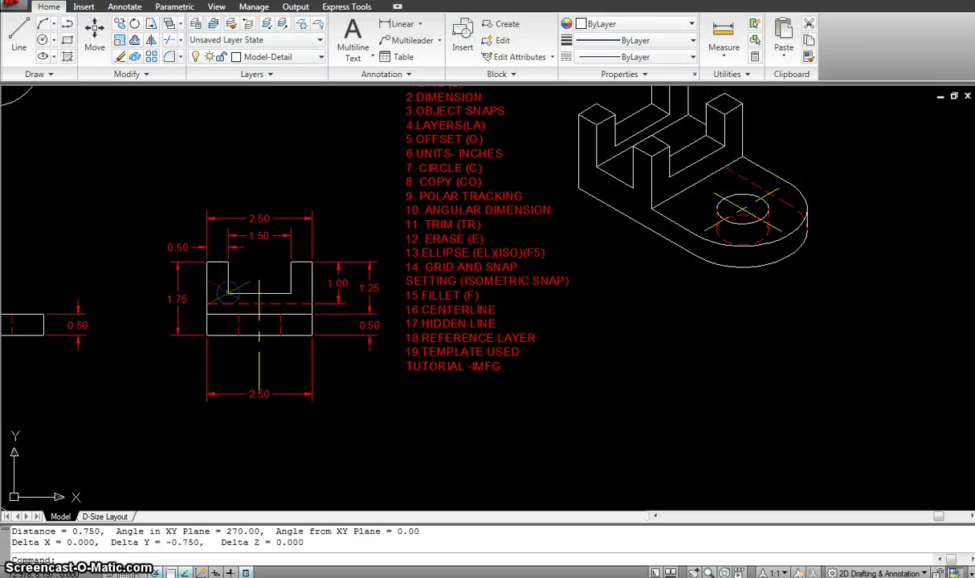
{"action": "scroll", "coordinate": [241, 287], "scroll_direction": "down", "scroll_amount": 2}
{"action": "middle_click_drag", "start_coordinate": [229, 286], "coordinate": [322, 285]}
From the tall upright's corner, draw a 0.75 edge down and a 1.5 edge at 30°
{"action": "key", "text": "Escape"}
{"action": "key", "text": "Escape"}
{"action": "type", "text": "L"}
{"action": "key", "text": "Return"}
{"action": "left_click", "coordinate": [231, 310]}
{"action": "scroll", "coordinate": [232, 317], "scroll_direction": "up", "scroll_amount": 2}
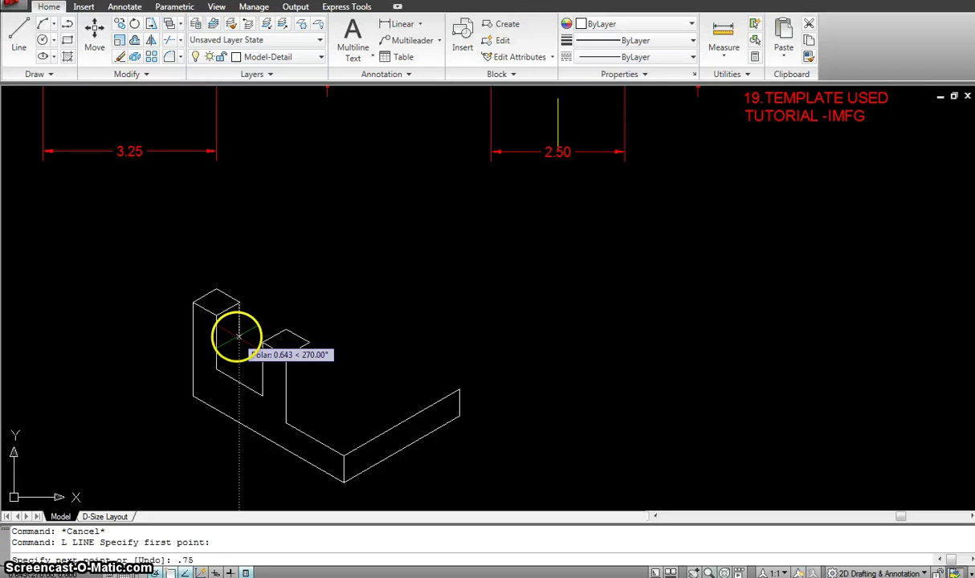
{"action": "key", "text": "Return"}
{"action": "scroll", "coordinate": [294, 317], "scroll_direction": "down", "scroll_amount": 5}
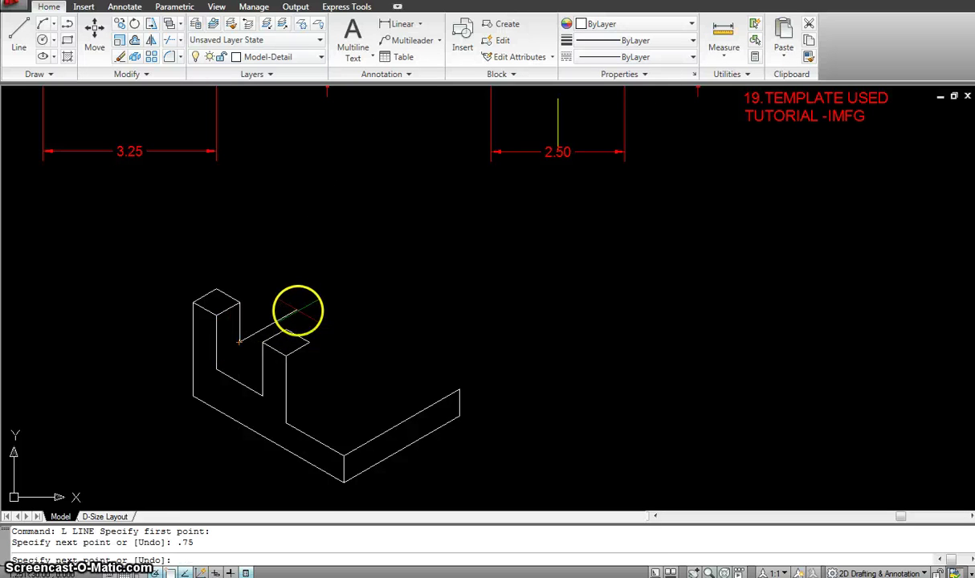
{"action": "scroll", "coordinate": [283, 342], "scroll_direction": "up", "scroll_amount": 3}
{"action": "scroll", "coordinate": [283, 344], "scroll_direction": "down", "scroll_amount": 2}
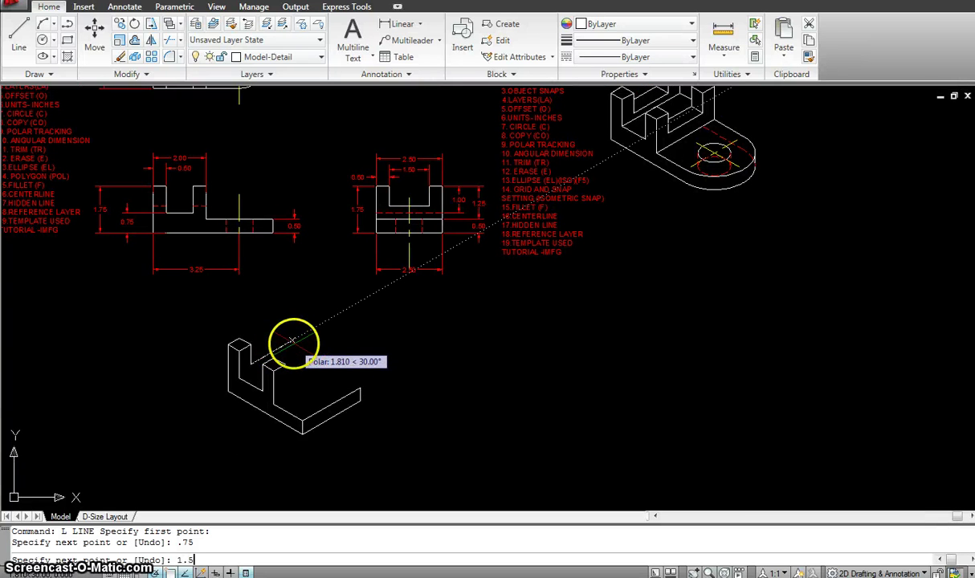
{"action": "key", "text": "Return"}
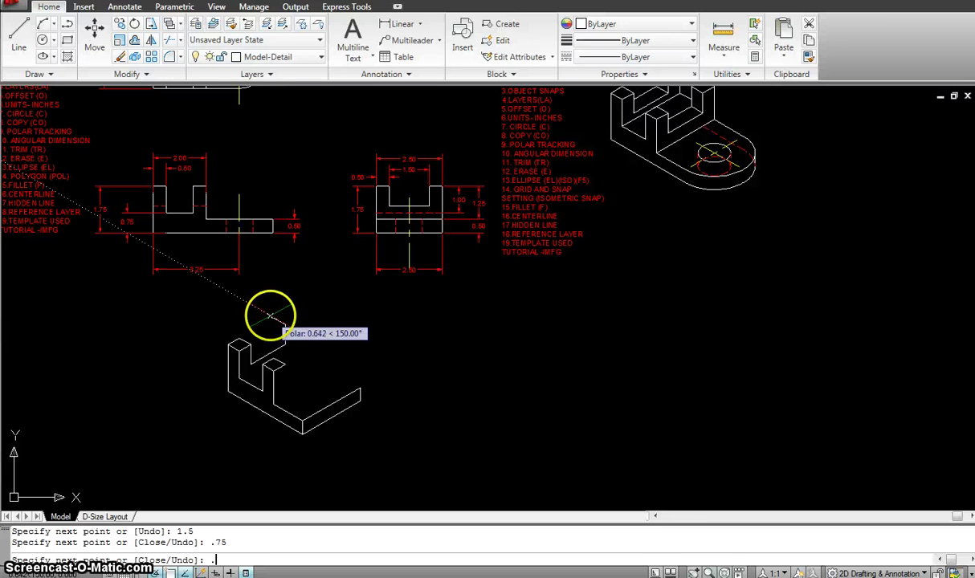
Add two 0.5 edges and close the post's diamond top face at the tracked corner
{"action": "type", "text": ".5"}
{"action": "key", "text": "Return"}
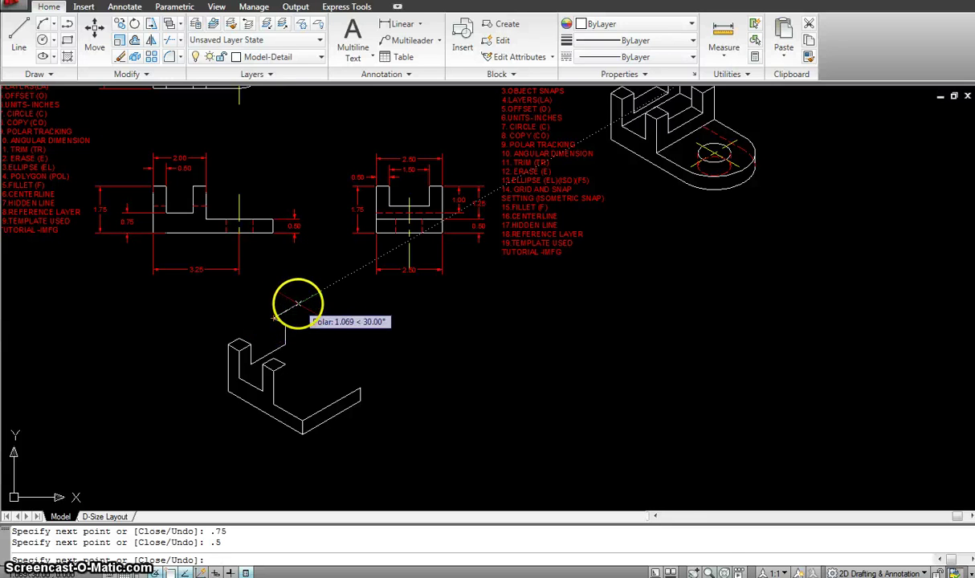
{"action": "key", "text": "Return"}
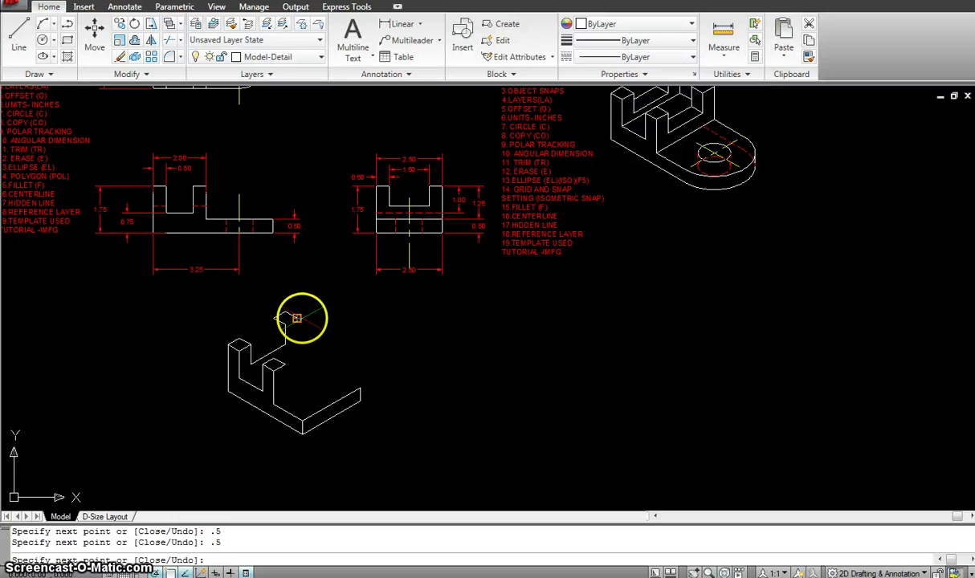
{"action": "left_click", "coordinate": [290, 317]}
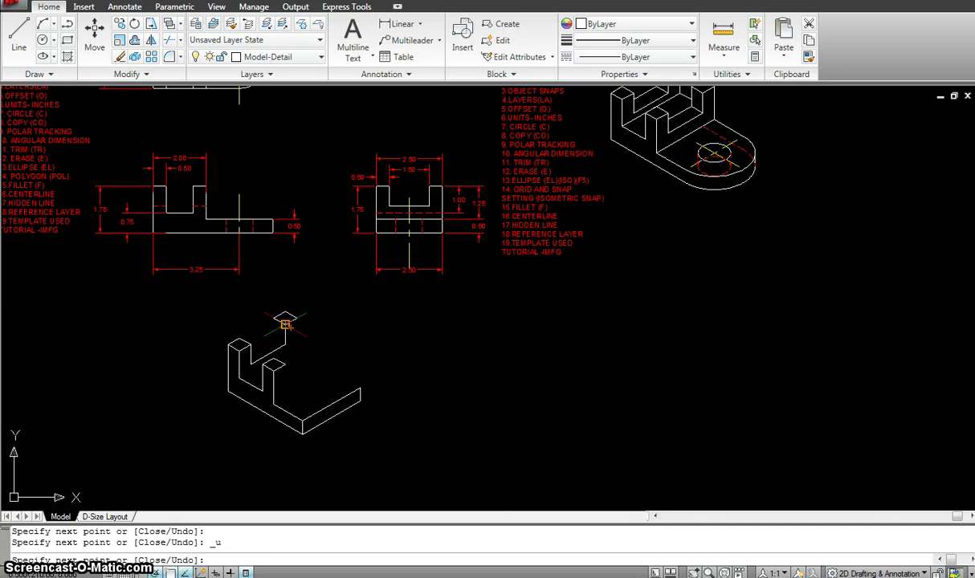
{"action": "key", "text": "Escape"}
{"action": "scroll", "coordinate": [289, 322], "scroll_direction": "up", "scroll_amount": 5}
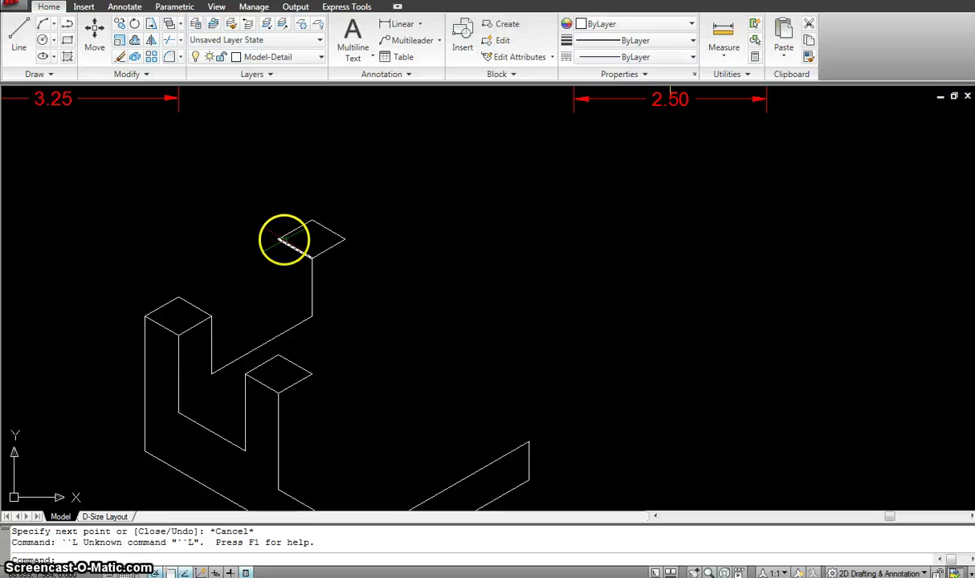
Draw the post's vertical edges down from its top-face corners, plus the short up-left edge at its base
{"action": "key", "text": "Escape"}
{"action": "key", "text": "Escape"}
{"action": "type", "text": "l"}
{"action": "key", "text": "Return"}
{"action": "left_click", "coordinate": [279, 239]}
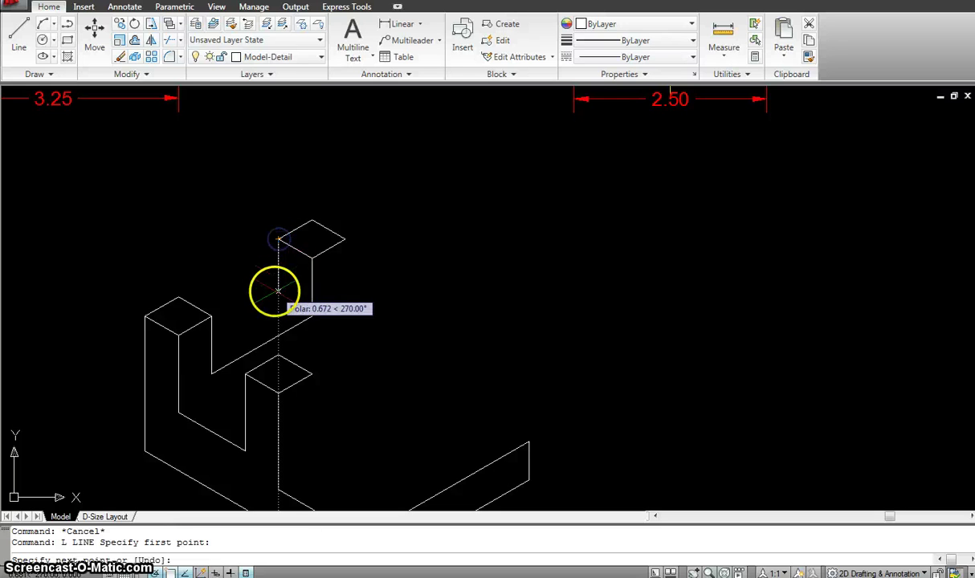
{"action": "left_click", "coordinate": [278, 314]}
{"action": "key", "text": "Return"}
{"action": "key", "text": "Return"}
{"action": "left_click", "coordinate": [310, 318]}
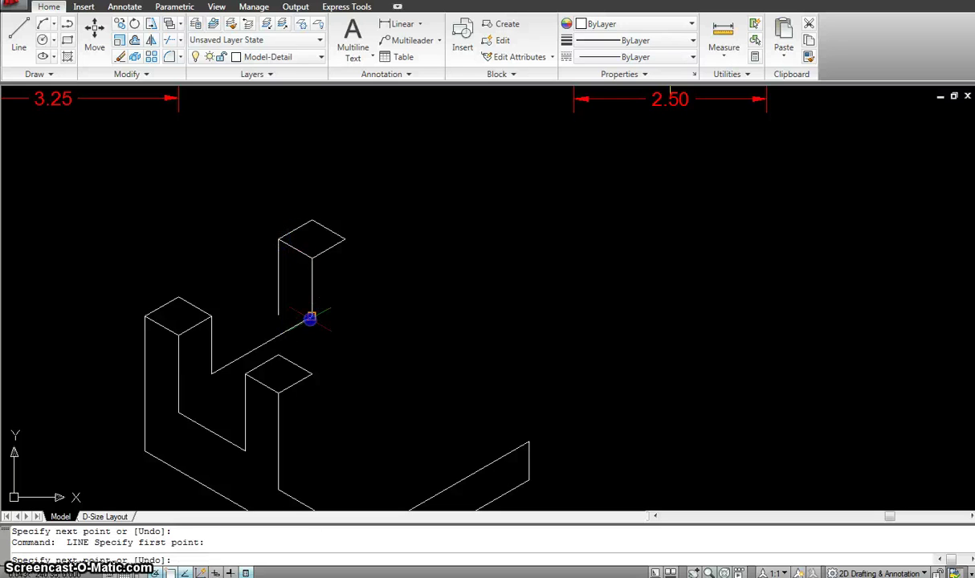
{"action": "left_click", "coordinate": [251, 285]}
{"action": "key", "text": "Return"}
{"action": "key", "text": "Return"}
{"action": "left_click", "coordinate": [344, 239]}
{"action": "left_click", "coordinate": [344, 239]}
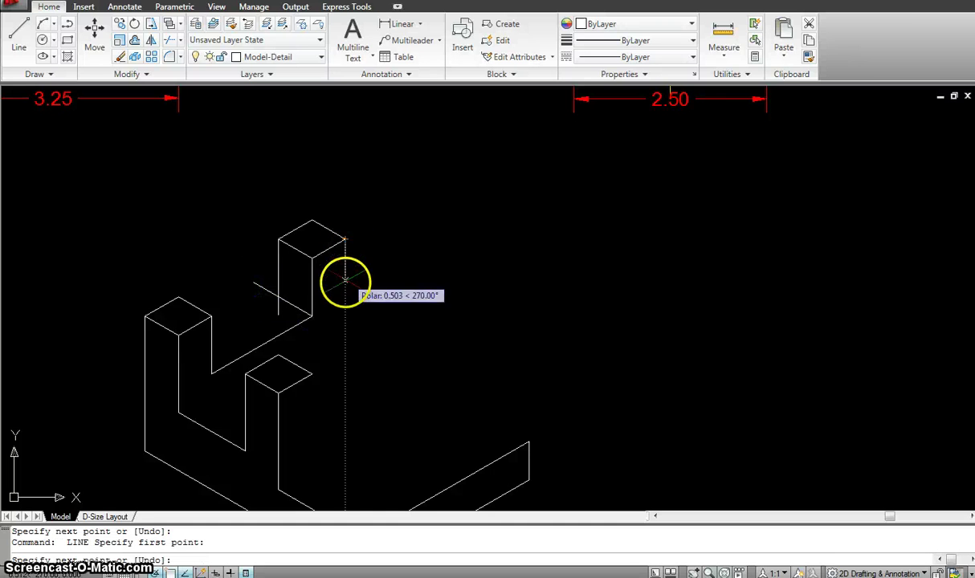
{"action": "left_click", "coordinate": [344, 347]}
{"action": "key", "text": "Return"}
{"action": "key", "text": "Return"}
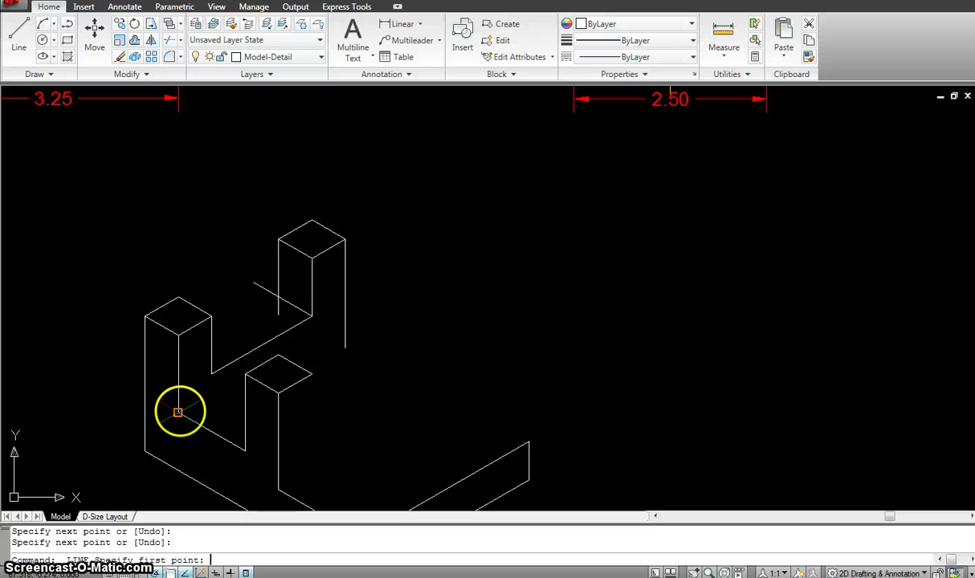
Draw the two long 30° edge lines across the slot to join the post to the bracket
{"action": "left_click", "coordinate": [179, 412]}
{"action": "left_click", "coordinate": [391, 293]}
{"action": "key", "text": "Return"}
{"action": "scroll", "coordinate": [394, 297], "scroll_direction": "down", "scroll_amount": 3}
{"action": "scroll", "coordinate": [384, 283], "scroll_direction": "up", "scroll_amount": 3}
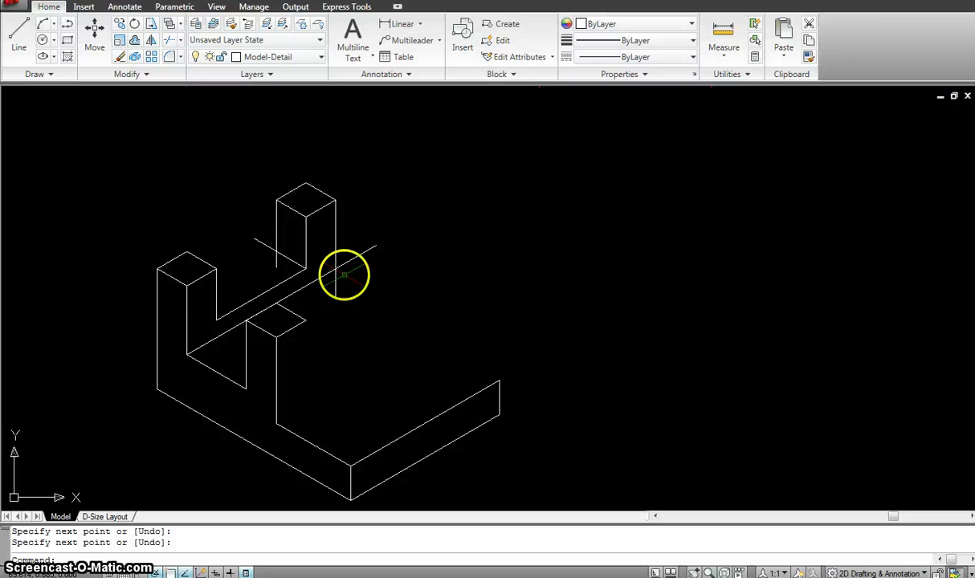
{"action": "key", "text": "Return"}
{"action": "left_click", "coordinate": [276, 254]}
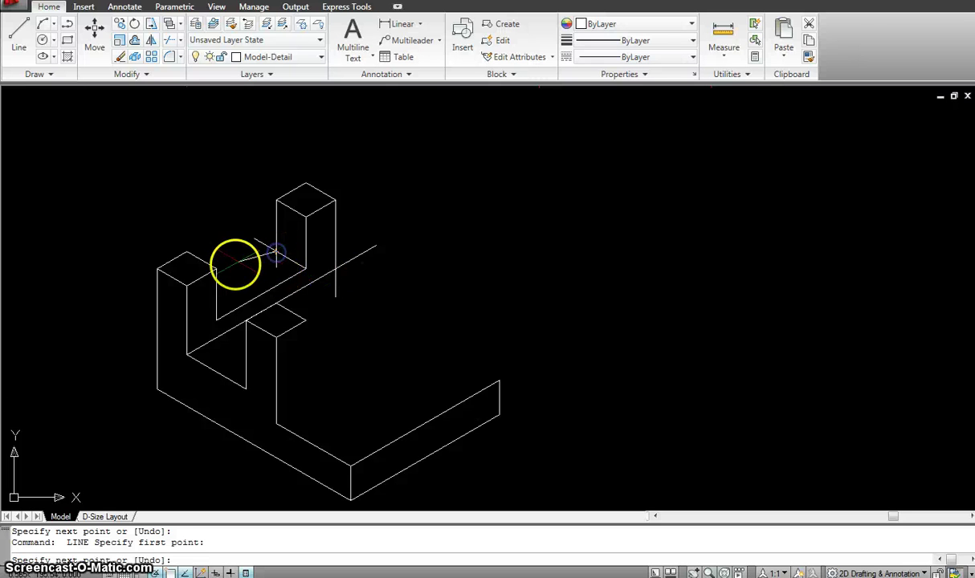
{"action": "left_click", "coordinate": [206, 290]}
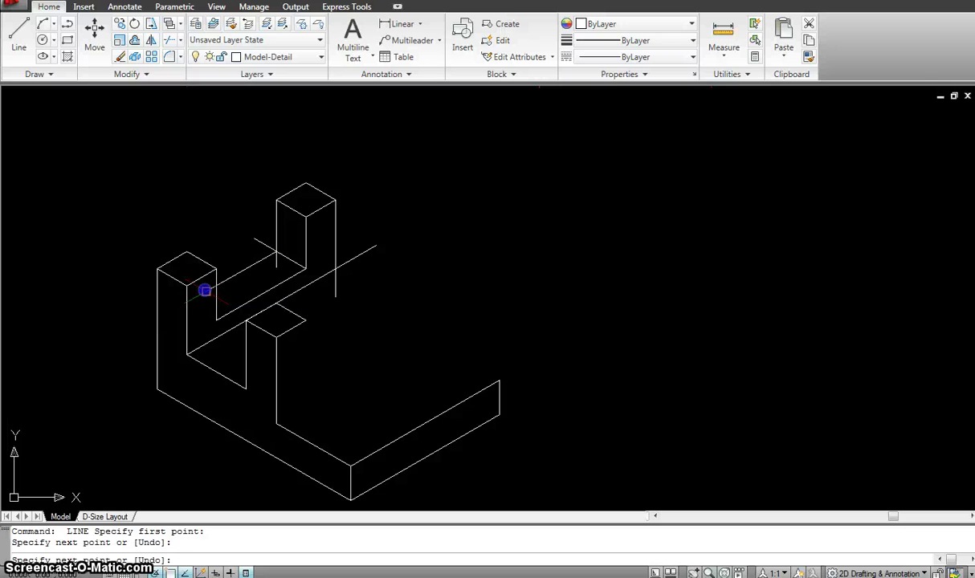
{"action": "key", "text": "Escape"}
Trim the four overshooting line stubs around the slot and post, using all lines as cutting edges
{"action": "type", "text": "tr"}
{"action": "key", "text": "Return"}
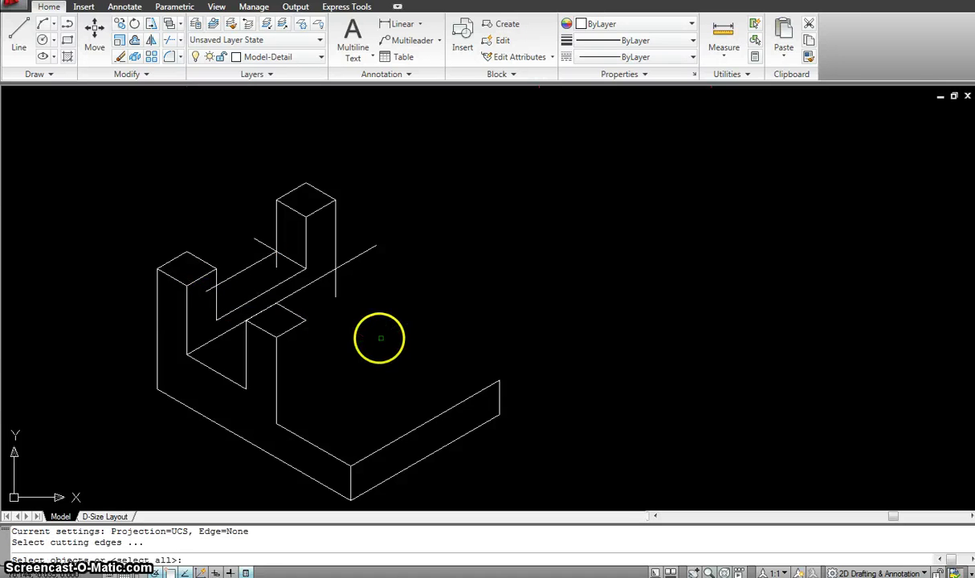
{"action": "left_click", "coordinate": [391, 343]}
{"action": "left_click", "coordinate": [111, 171]}
{"action": "key", "text": "Return"}
{"action": "left_click", "coordinate": [207, 287]}
{"action": "left_click", "coordinate": [256, 251]}
{"action": "left_click", "coordinate": [337, 286]}
{"action": "left_click", "coordinate": [349, 261]}
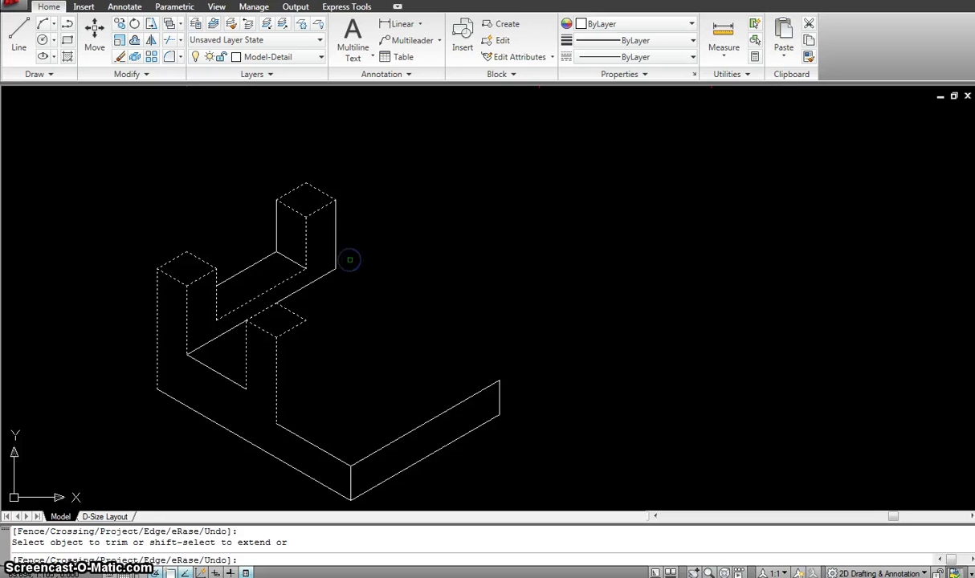
{"action": "key", "text": "Escape"}
{"action": "key", "text": "Escape"}
{"action": "key", "text": "Escape"}
{"action": "scroll", "coordinate": [349, 260], "scroll_direction": "down", "scroll_amount": 3}
{"action": "middle_click_drag", "start_coordinate": [510, 248], "coordinate": [385, 272]}
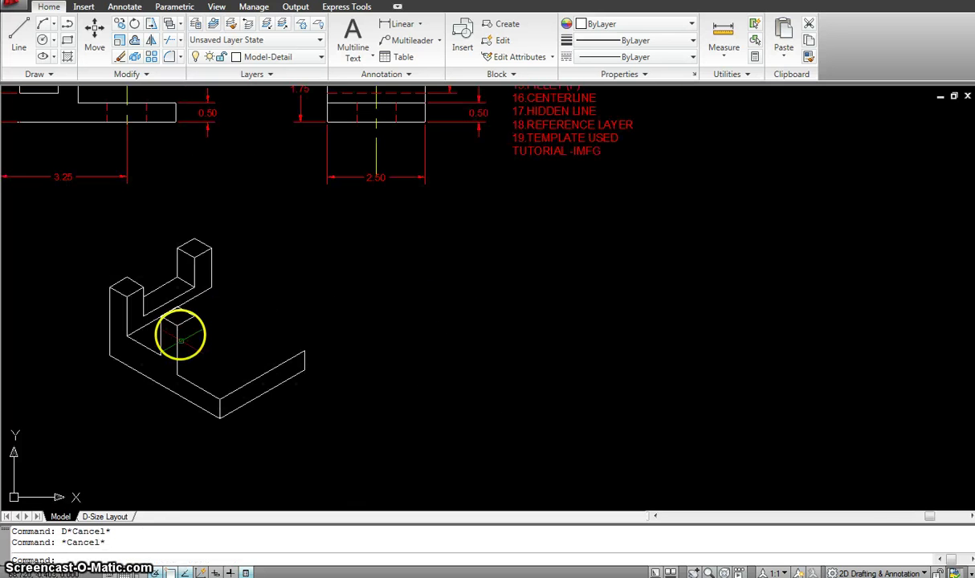
From the block corner, draw the base's 0.75 vertical edges and 1.5 edge at 30°
{"action": "type", "text": "l"}
{"action": "key", "text": "Return"}
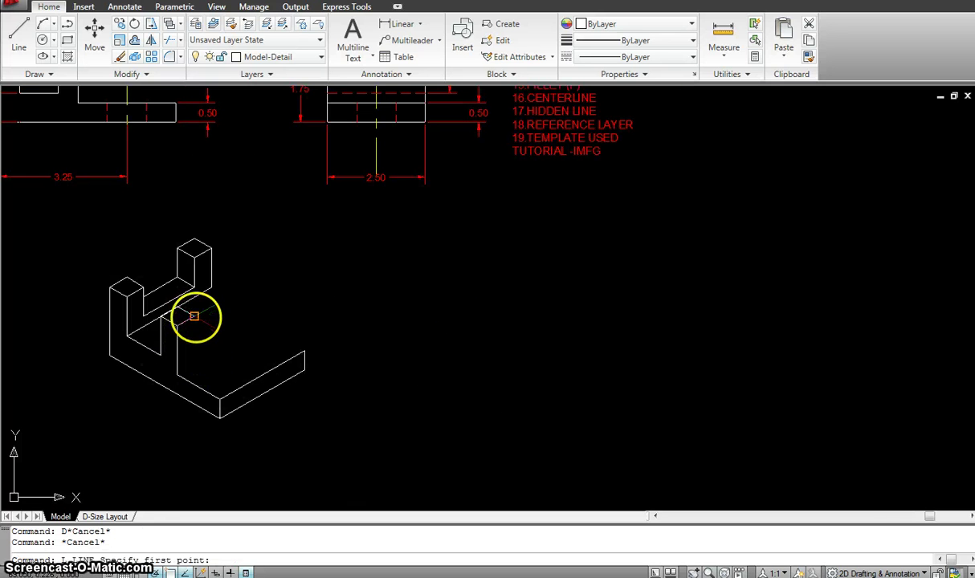
{"action": "left_click", "coordinate": [195, 317]}
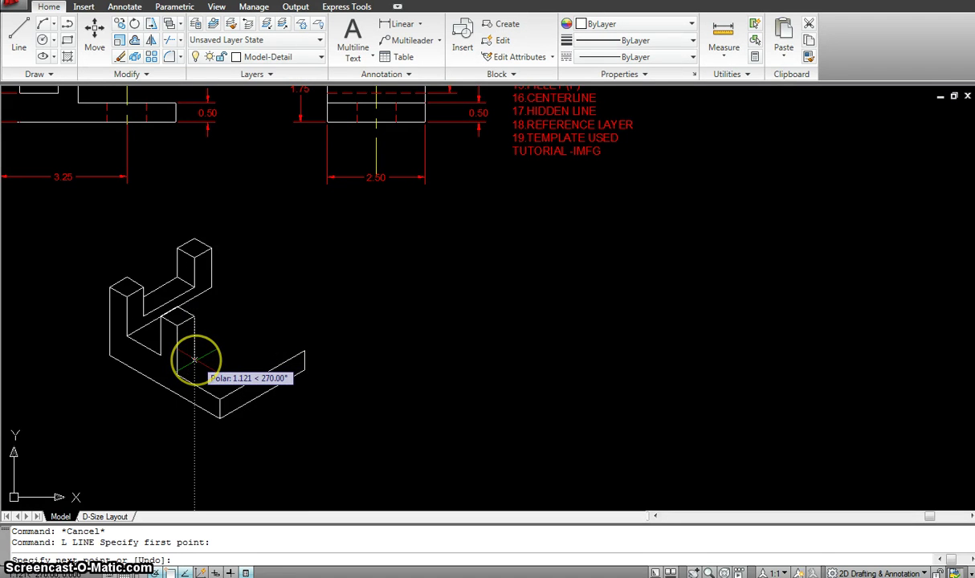
{"action": "key", "text": "Return"}
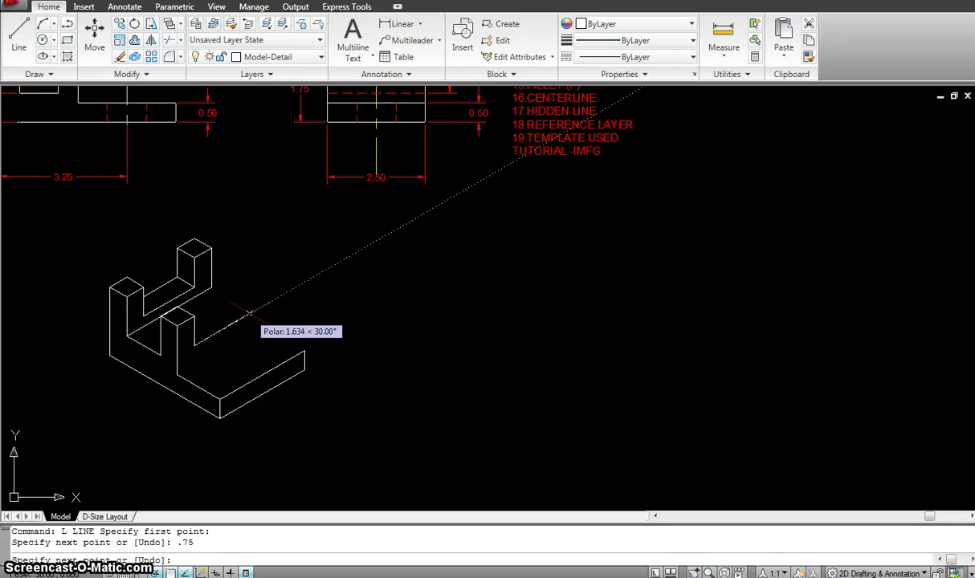
{"action": "type", "text": "1.5"}
{"action": "key", "text": "Return"}
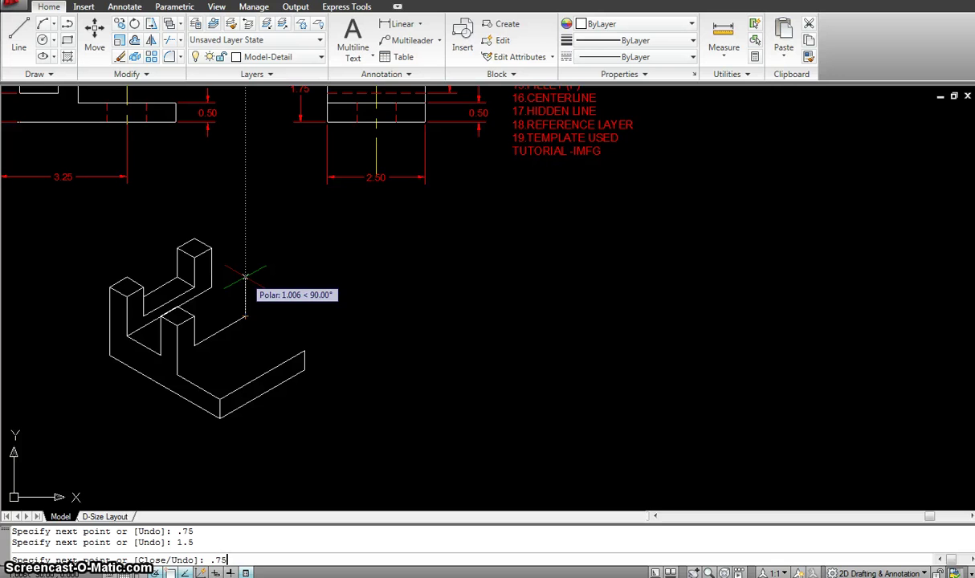
{"action": "key", "text": "Return"}
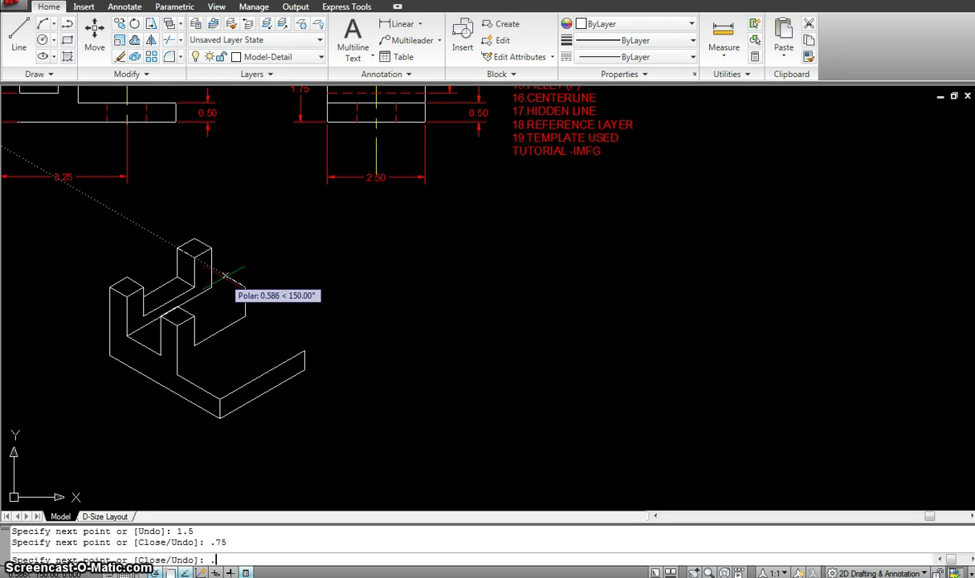
Outline the right upright with 0.5 edges at 150°, 30° and 330°, then 1 and 0.25 edges
{"action": "type", "text": "5"}
{"action": "key", "text": "Return"}
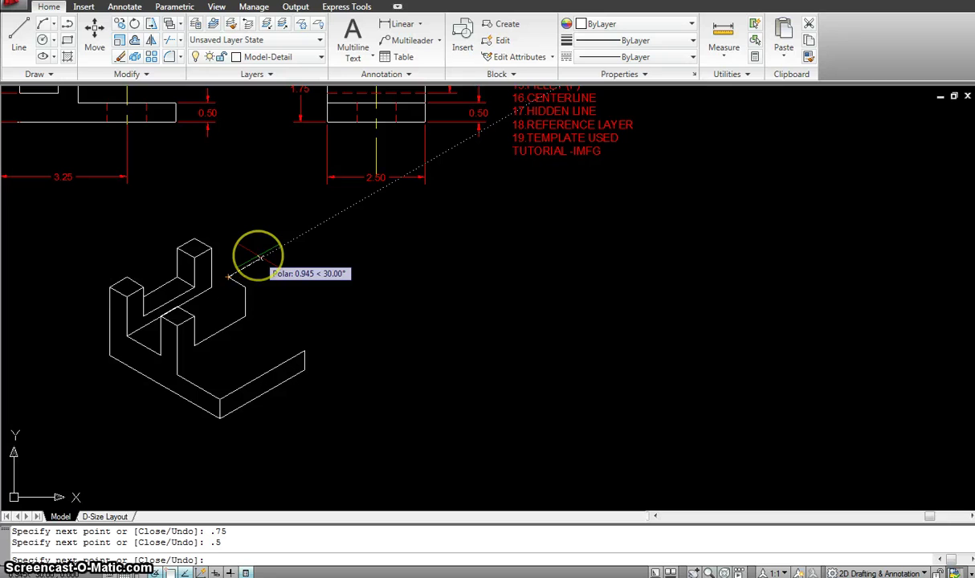
{"action": "type", "text": ".5"}
{"action": "key", "text": "Return"}
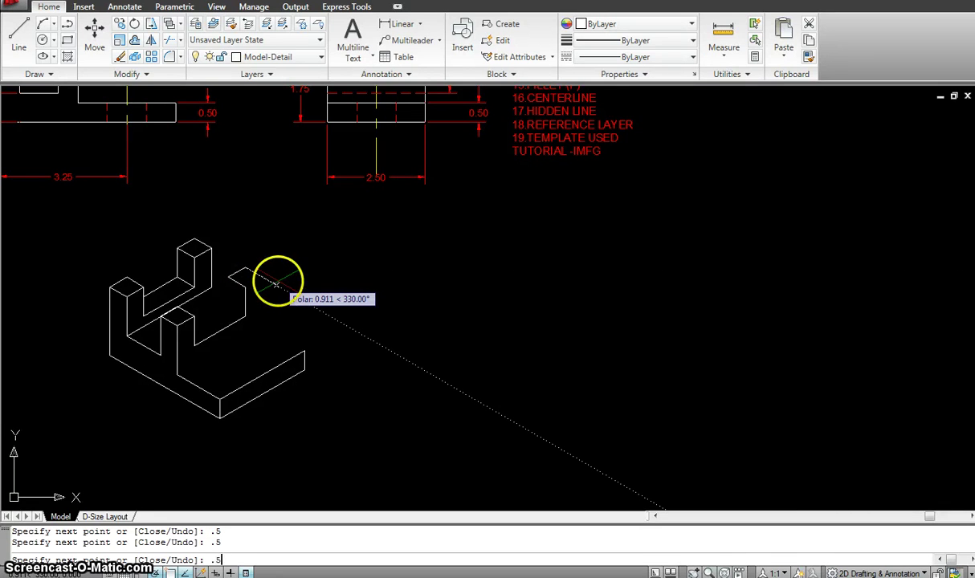
{"action": "type", "text": ".5"}
{"action": "key", "text": "Return"}
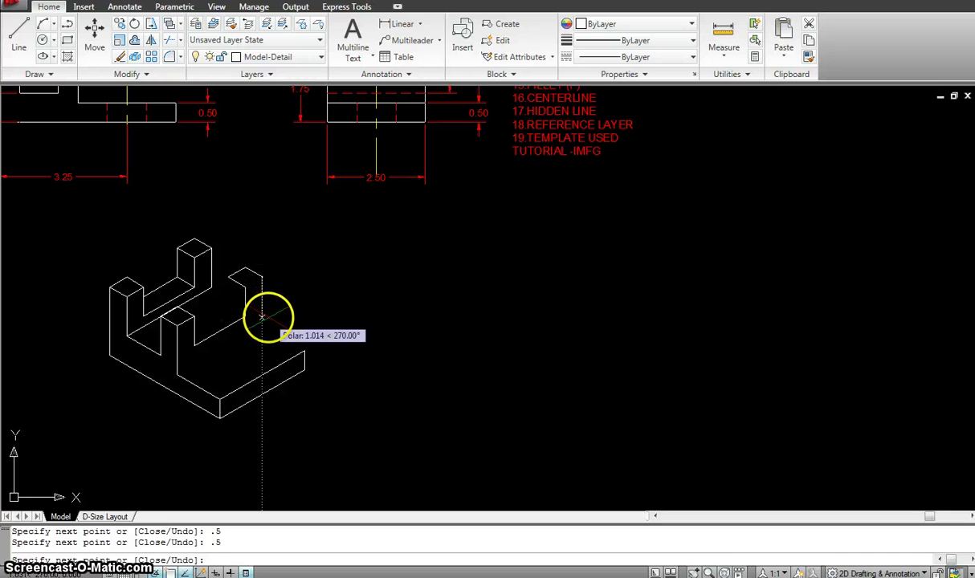
{"action": "type", "text": "1"}
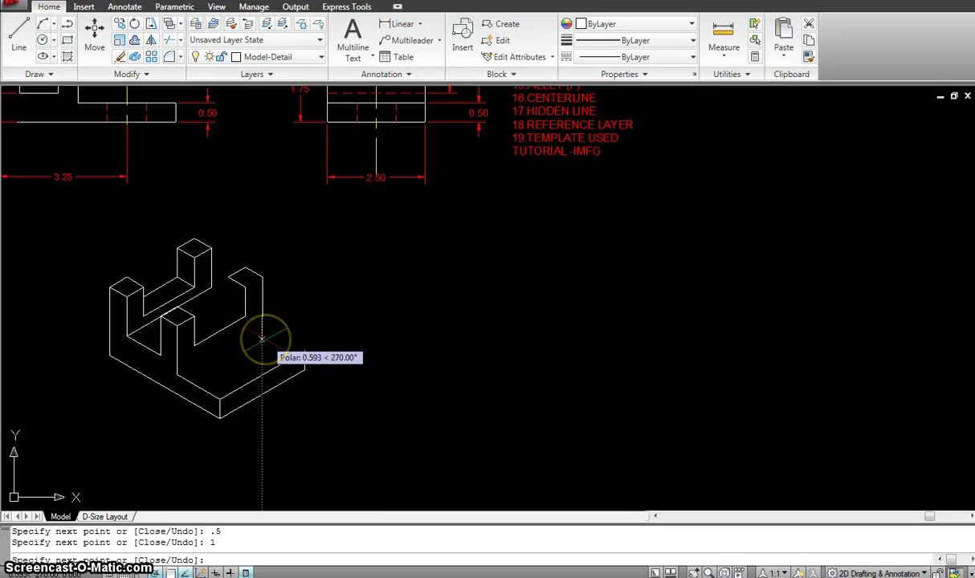
{"action": "key", "text": "Return"}
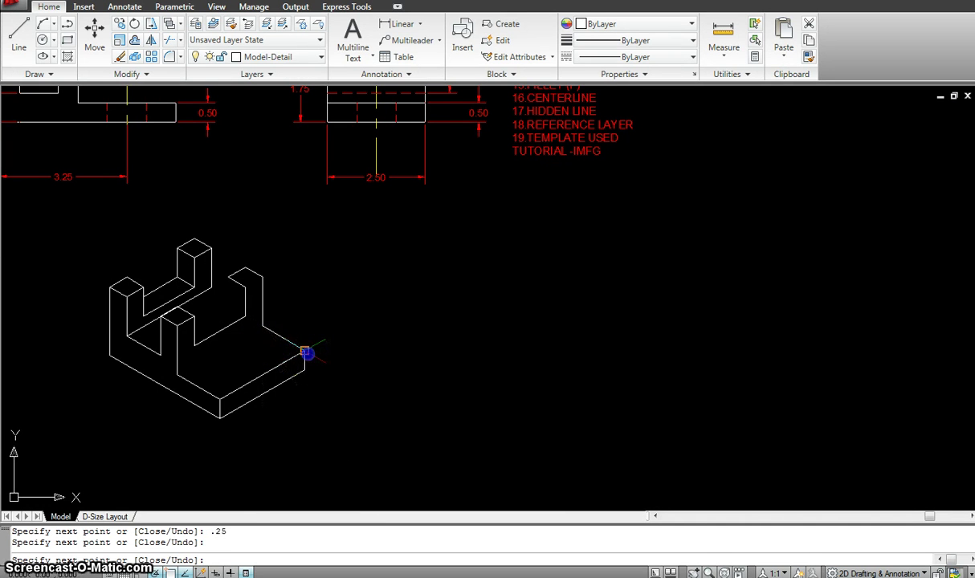
{"action": "key", "text": "Escape"}
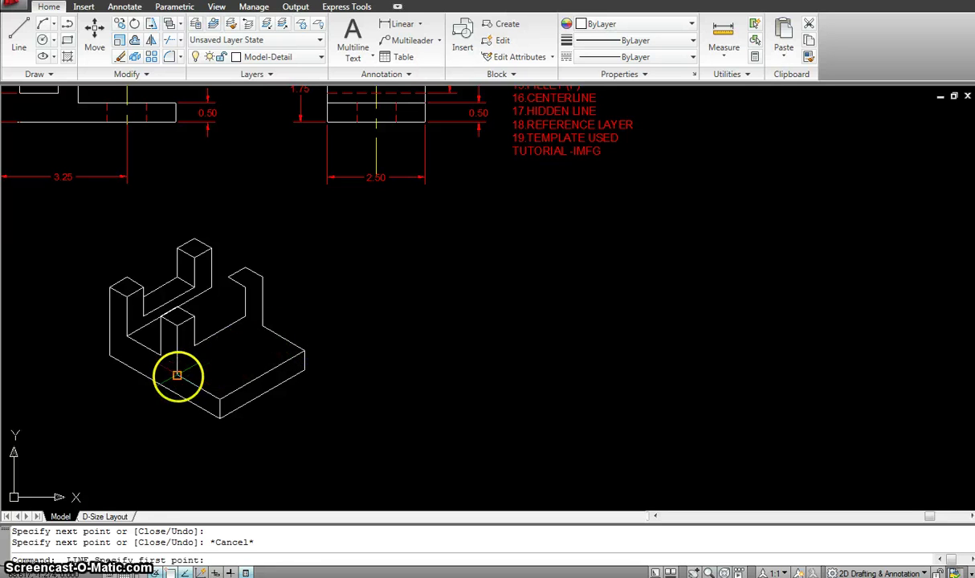
Close the right post's top face and drop its left vertical edge
{"action": "key", "text": "Return"}
{"action": "left_click", "coordinate": [262, 325]}
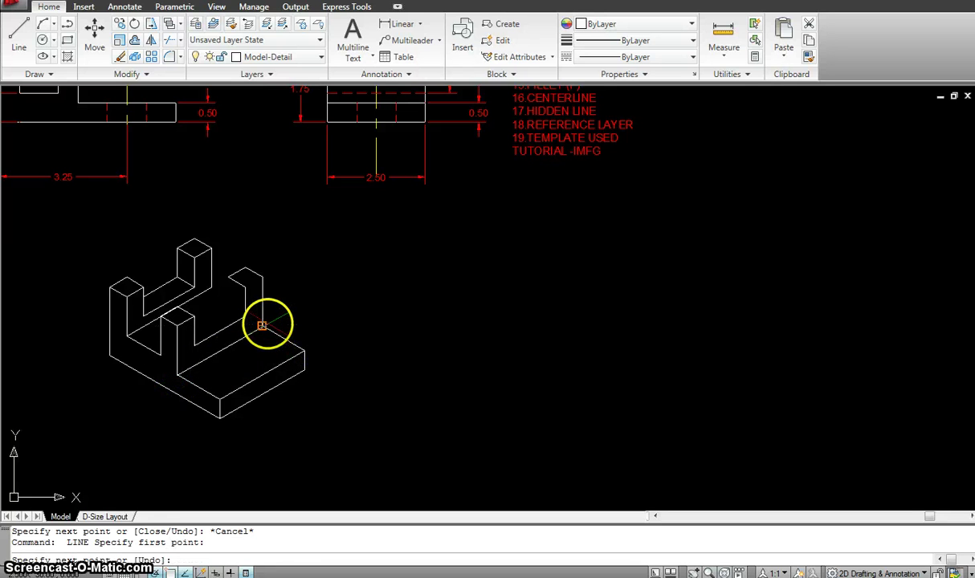
{"action": "left_click", "coordinate": [267, 322]}
{"action": "scroll", "coordinate": [258, 292], "scroll_direction": "up", "scroll_amount": 2}
{"action": "key", "text": "Return"}
{"action": "key", "text": "Return"}
{"action": "left_click", "coordinate": [267, 274]}
{"action": "left_click", "coordinate": [221, 276]}
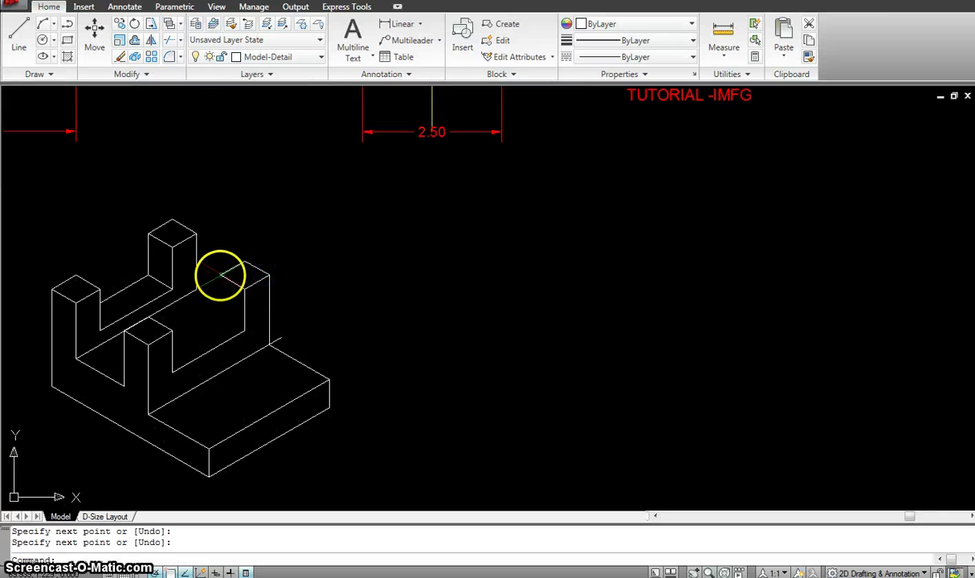
{"action": "left_click", "coordinate": [221, 324]}
{"action": "key", "text": "Escape"}
Add a short edge at the post's base and an edge running back toward the slot at 210°
{"action": "key", "text": "Return"}
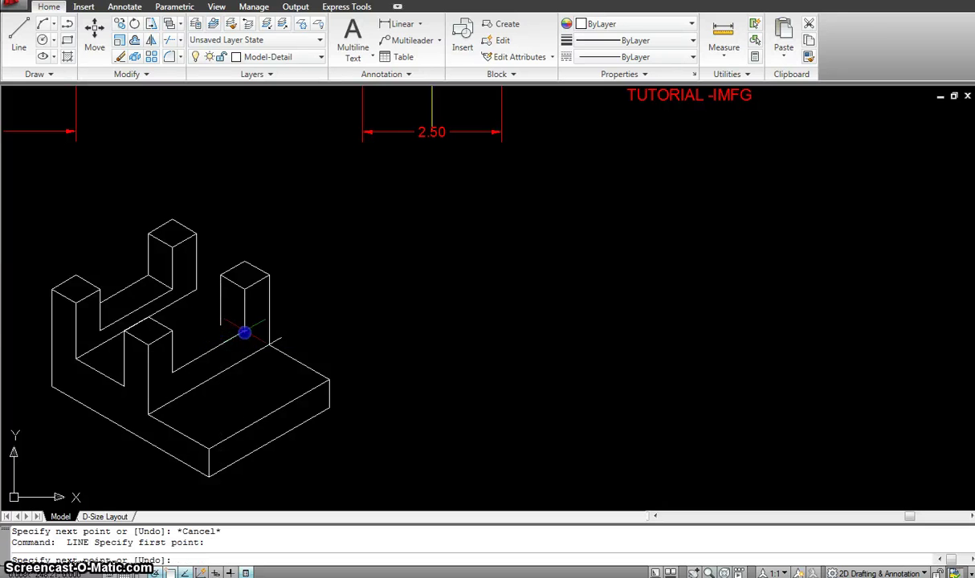
{"action": "left_click", "coordinate": [219, 322]}
{"action": "left_click", "coordinate": [210, 313]}
{"action": "key", "text": "Escape"}
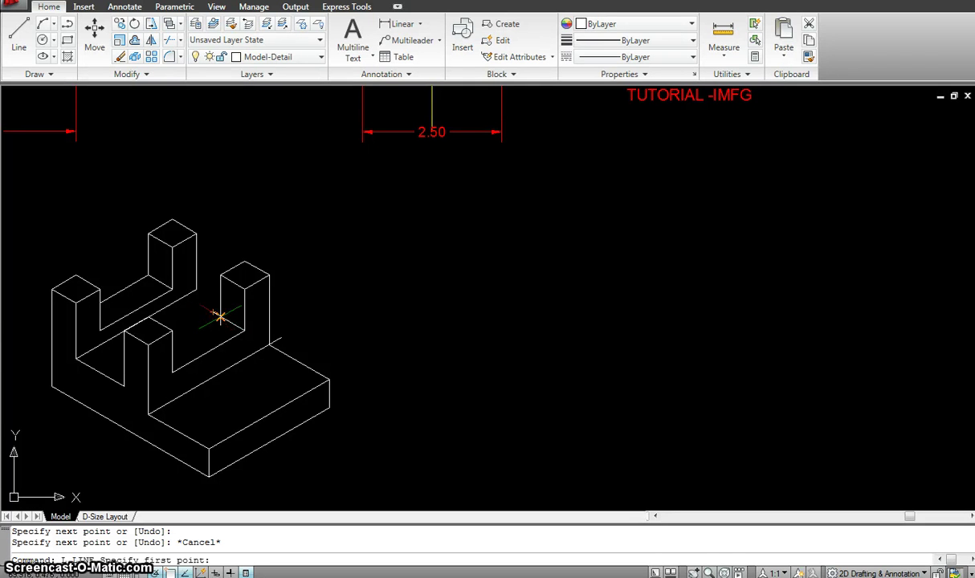
{"action": "left_click", "coordinate": [220, 318]}
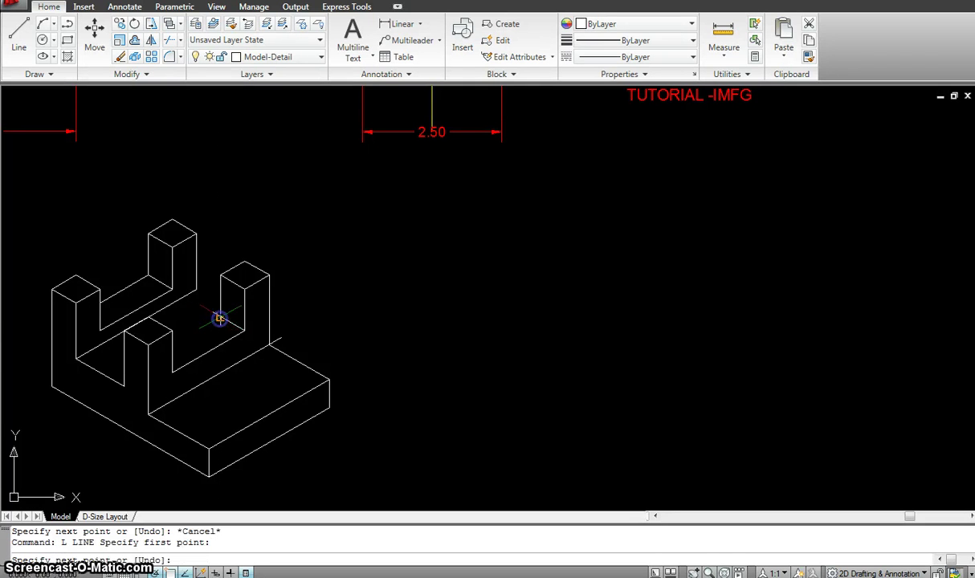
{"action": "left_click", "coordinate": [160, 350]}
{"action": "key", "text": "Escape"}
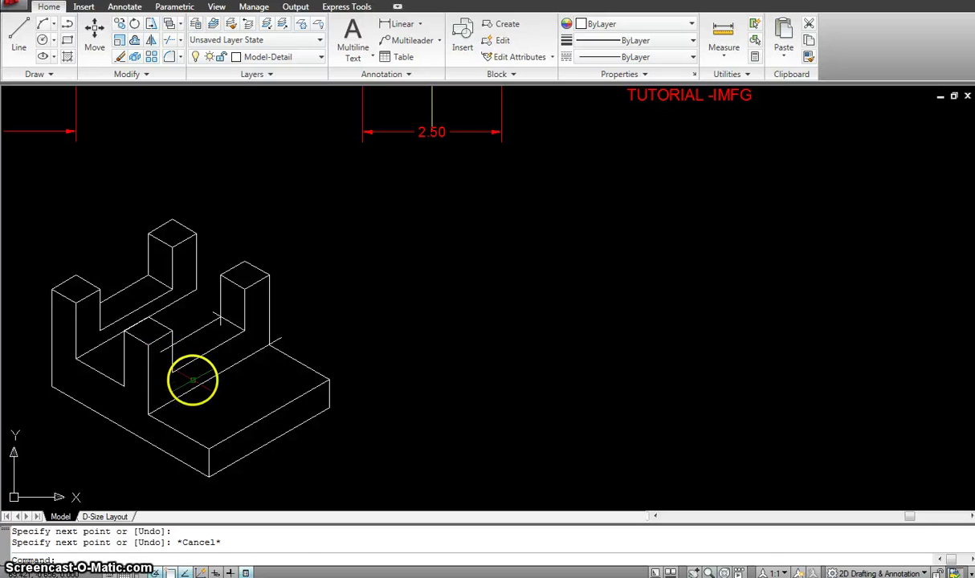
Trim the stray segment inside the notch and a piece near the right upright's base
{"action": "type", "text": "tr"}
{"action": "key", "text": "Return"}
{"action": "left_click", "coordinate": [375, 439]}
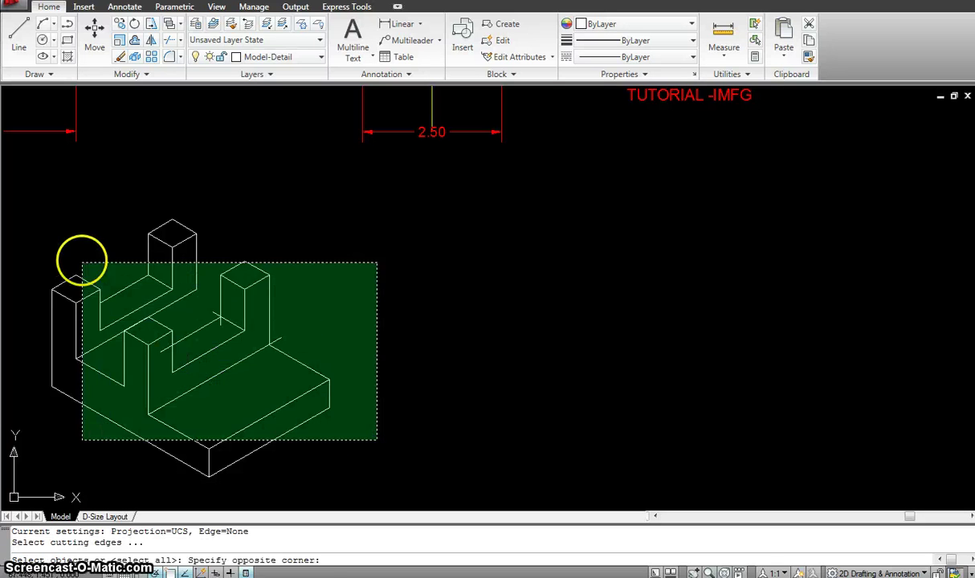
{"action": "left_click", "coordinate": [81, 261]}
{"action": "key", "text": "Return"}
{"action": "left_click", "coordinate": [165, 347]}
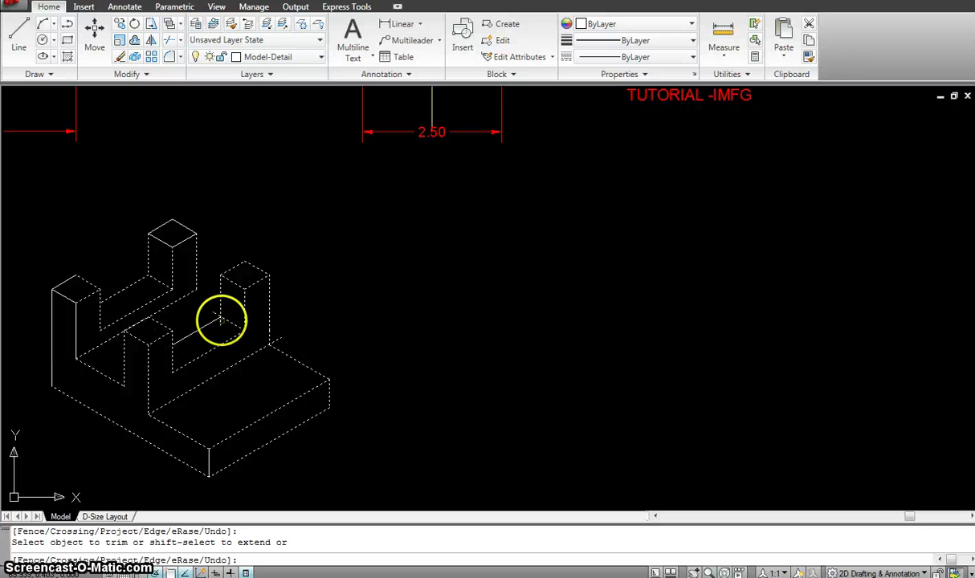
{"action": "left_click", "coordinate": [267, 332]}
{"action": "key", "text": "Escape"}
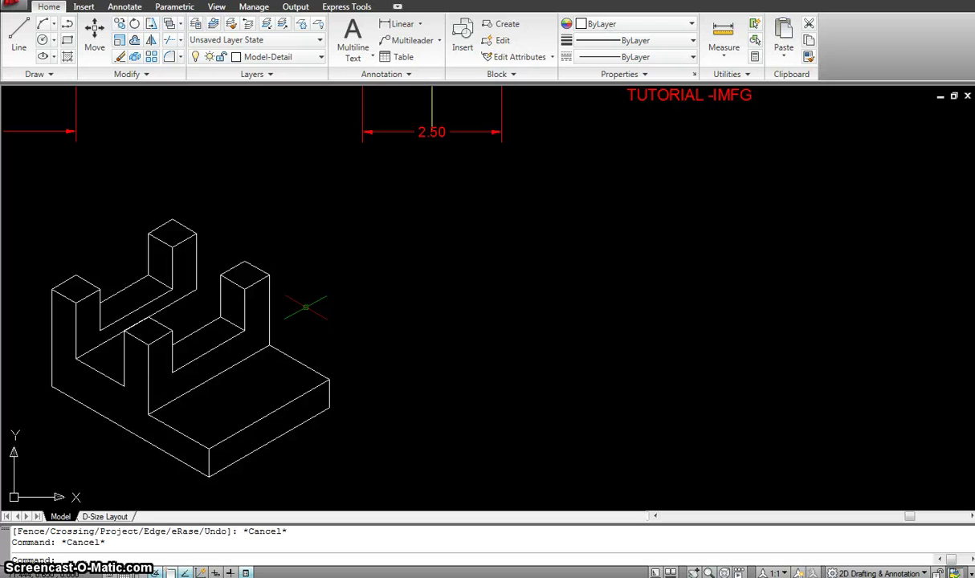
Draw the short missing edge ending at the right upright's corner
{"action": "type", "text": "l"}
{"action": "key", "text": "Return"}
{"action": "left_click", "coordinate": [197, 288]}
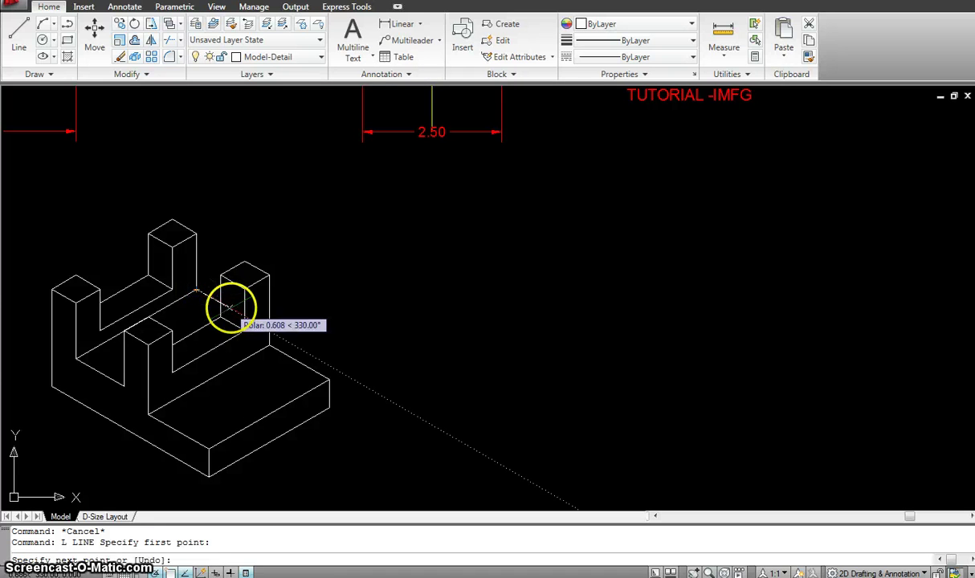
{"action": "scroll", "coordinate": [232, 309], "scroll_direction": "up", "scroll_amount": 2}
{"action": "left_click", "coordinate": [233, 308]}
{"action": "key", "text": "Escape"}
{"action": "left_click", "coordinate": [233, 308]}
{"action": "left_click", "coordinate": [235, 309]}
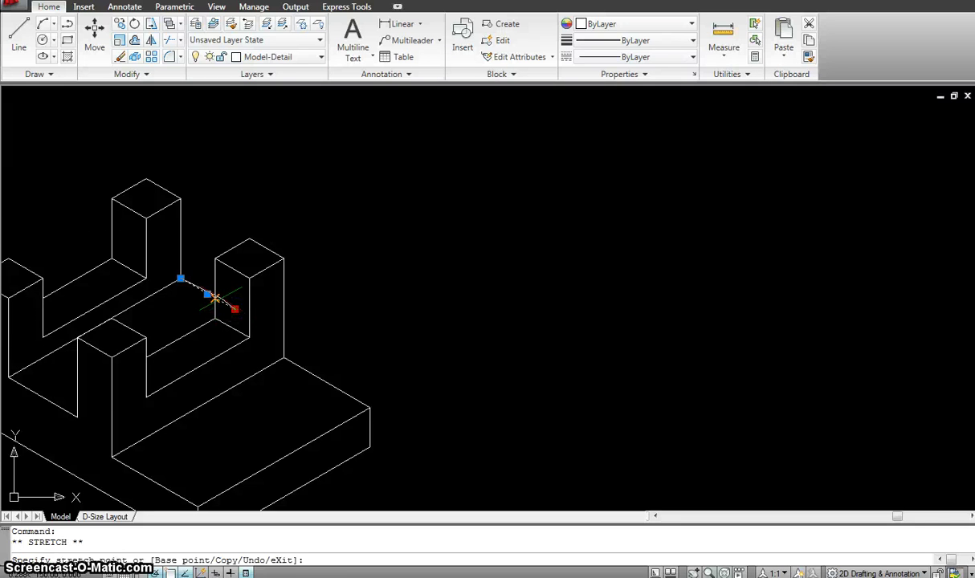
{"action": "key", "text": "Escape"}
Select the base's front top edge, then clear the selection
{"action": "scroll", "coordinate": [400, 365], "scroll_direction": "down", "scroll_amount": 5}
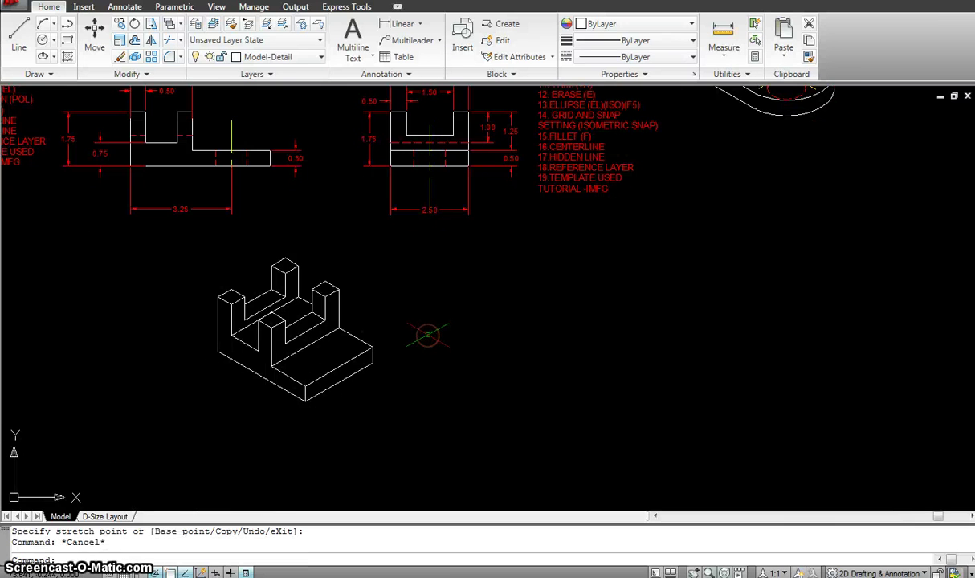
{"action": "scroll", "coordinate": [428, 333], "scroll_direction": "up", "scroll_amount": 2}
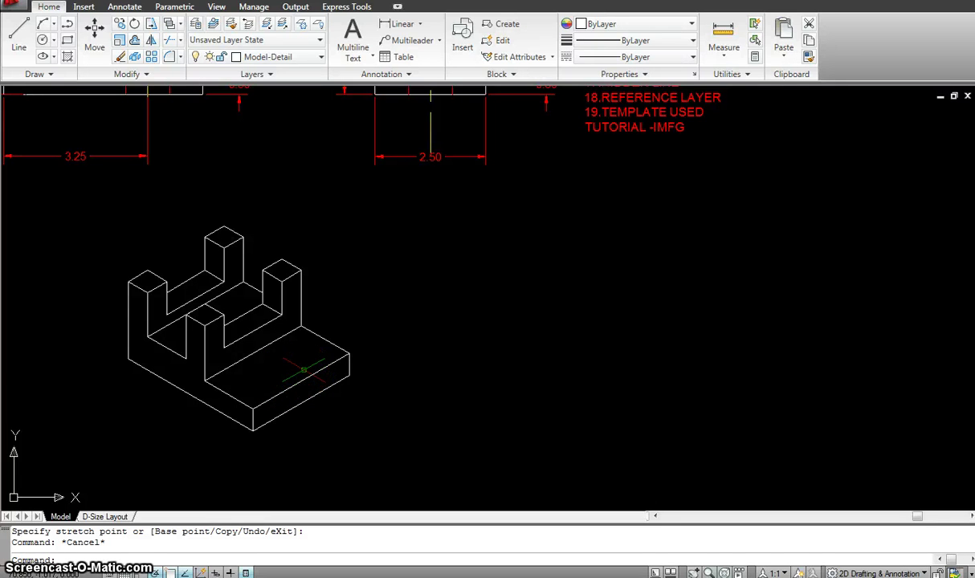
{"action": "left_click", "coordinate": [281, 390]}
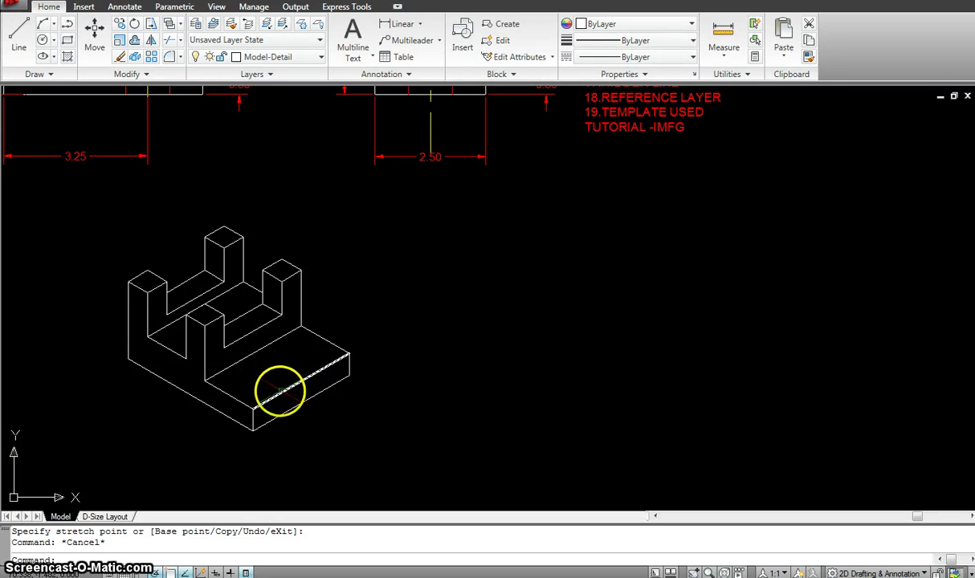
{"action": "left_click", "coordinate": [281, 370]}
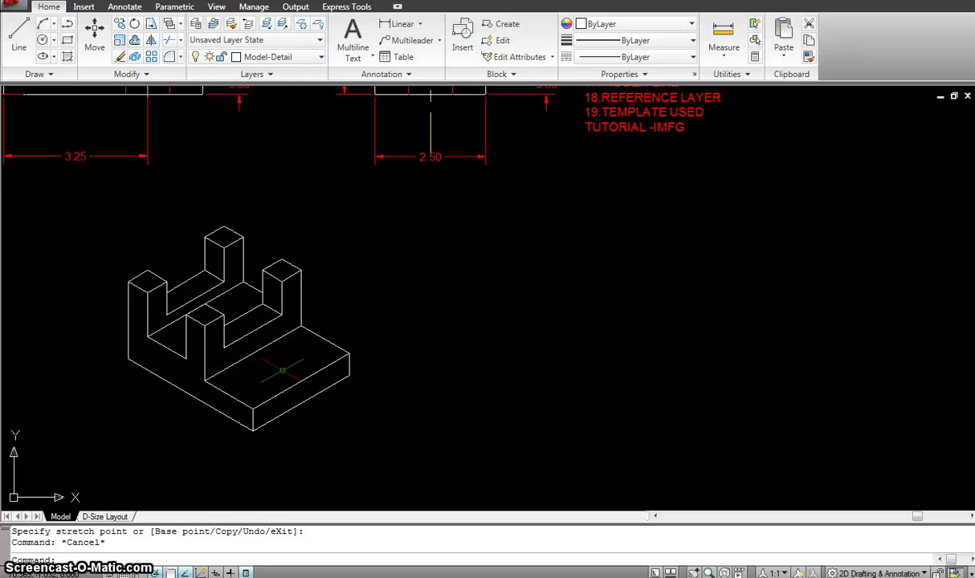
{"action": "left_click", "coordinate": [287, 371]}
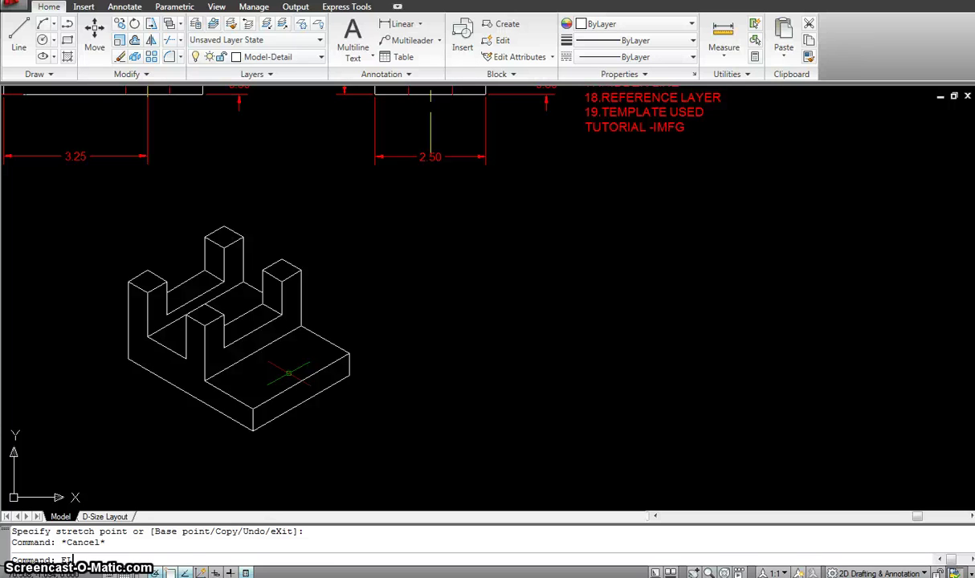
Draw an isocircle on Isoplane Top, centred on the end edge's midpoint, radius to the base's front corner
{"action": "key", "text": "Return"}
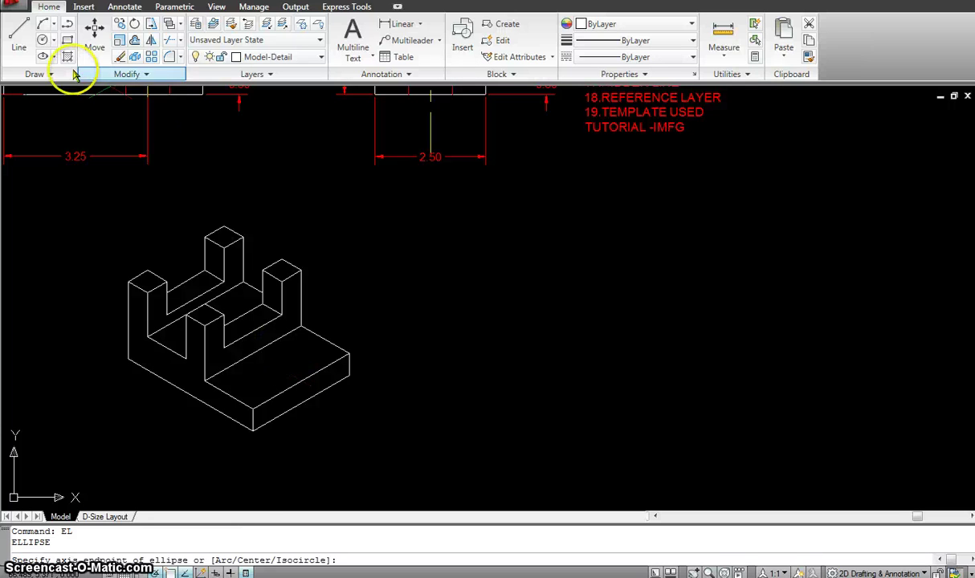
{"action": "left_click", "coordinate": [53, 56]}
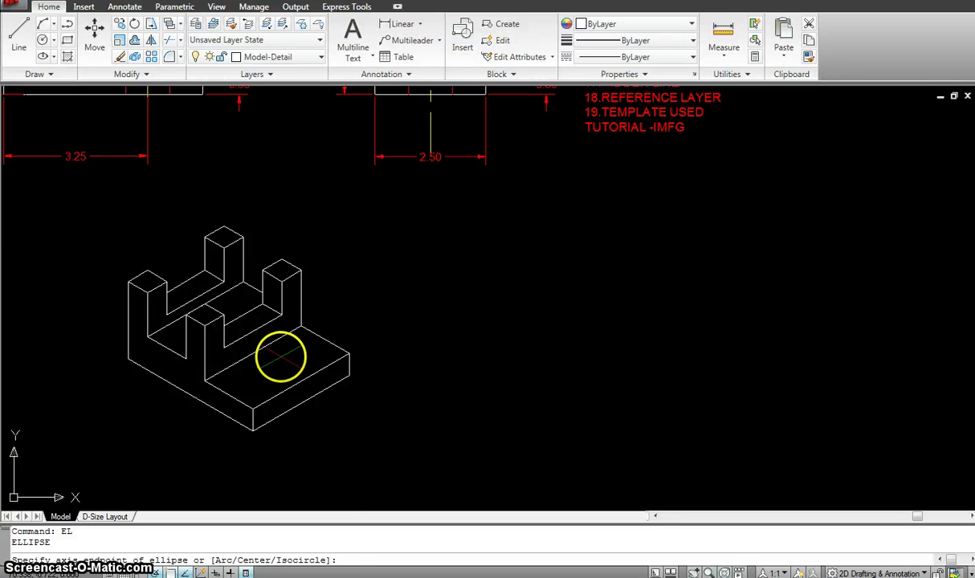
{"action": "type", "text": "ISO"}
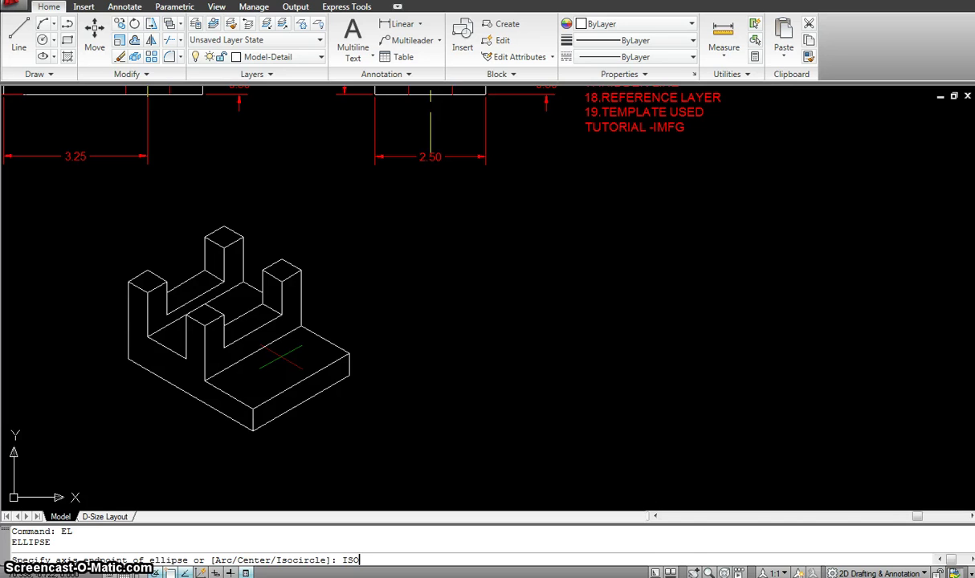
{"action": "key", "text": "Return"}
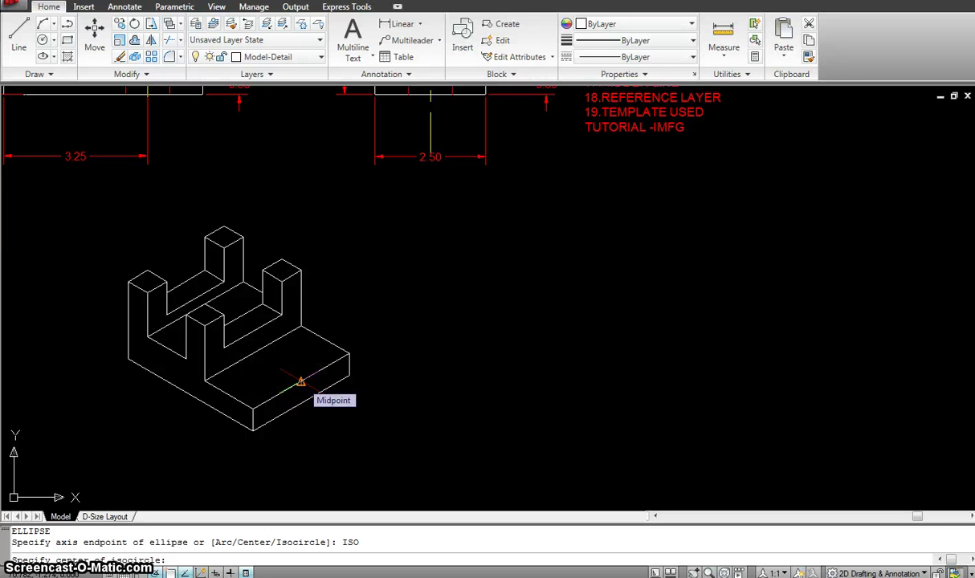
{"action": "left_click", "coordinate": [300, 382]}
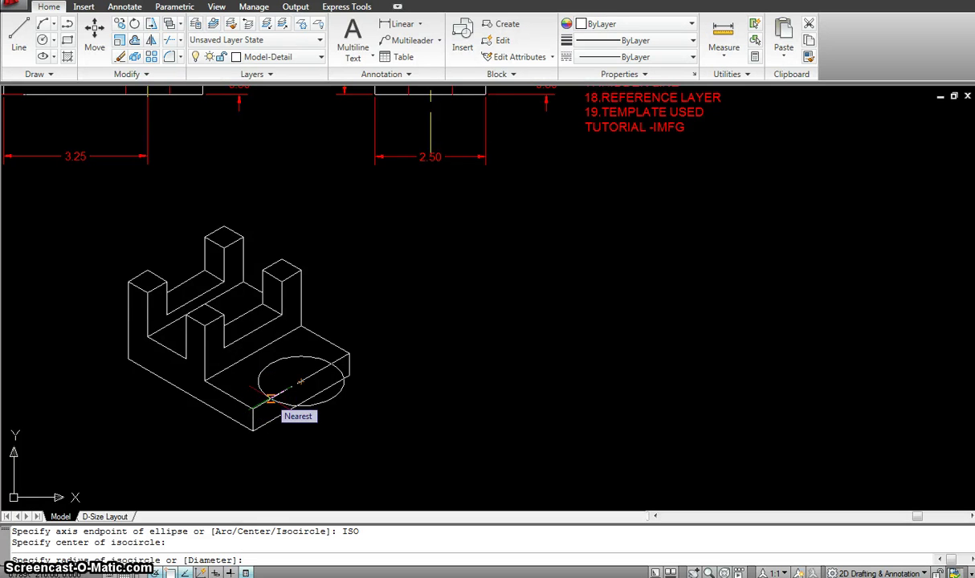
{"action": "key", "text": "F5"}
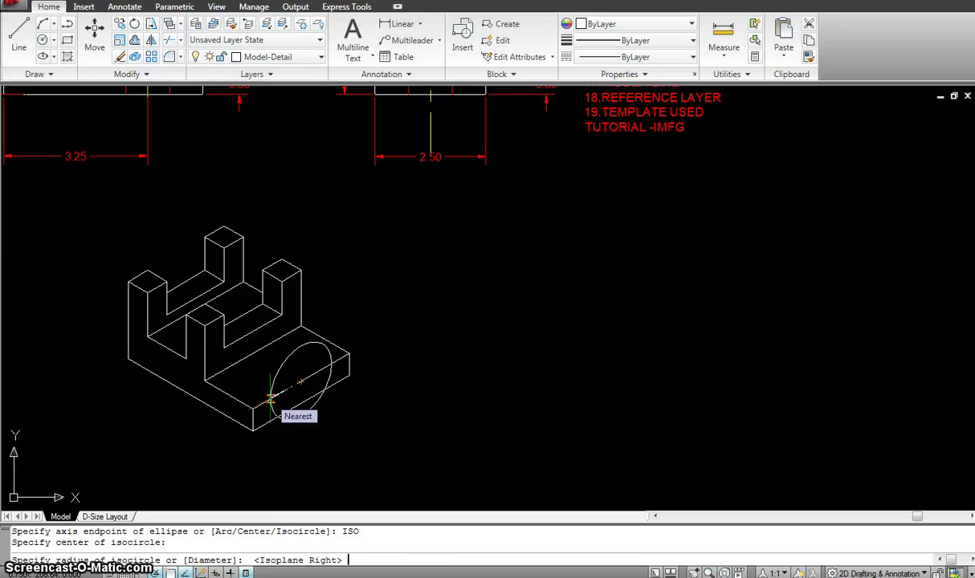
{"action": "key", "text": "F5"}
{"action": "key", "text": "F5"}
{"action": "key", "text": "F5"}
{"action": "key", "text": "F5"}
{"action": "key", "text": "F5"}
{"action": "key", "text": "F5"}
{"action": "key", "text": "F5"}
{"action": "key", "text": "F5"}
{"action": "key", "text": "F5"}
{"action": "mouse_move", "coordinate": [271, 396]}
{"action": "left_mouse_down"}
{"action": "mouse_move", "coordinate": [286, 391]}
{"action": "mouse_move", "coordinate": [275, 396]}
{"action": "left_mouse_up"}
{"action": "key", "text": "F5"}
{"action": "key", "text": "F5"}
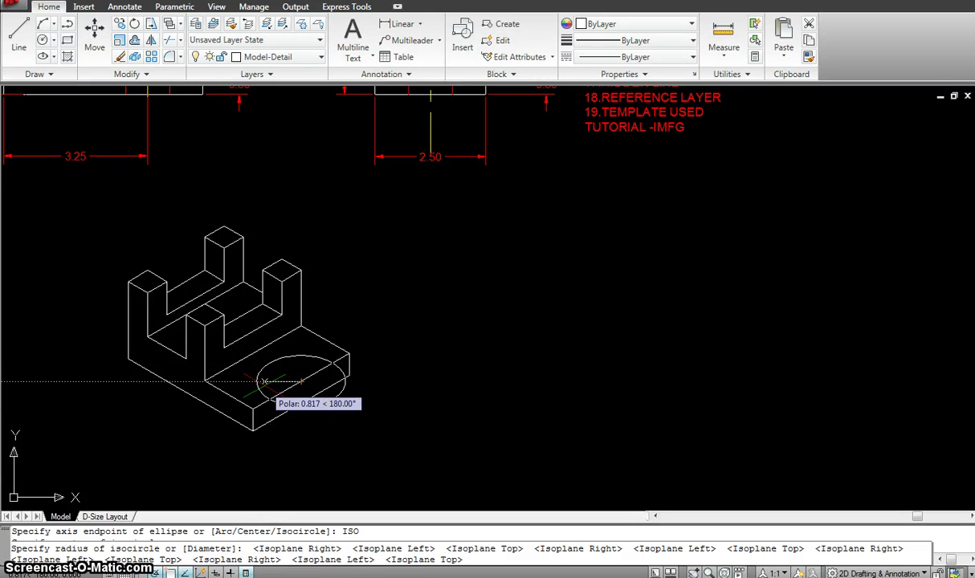
{"action": "left_click_drag", "start_coordinate": [264, 381], "coordinate": [253, 412]}
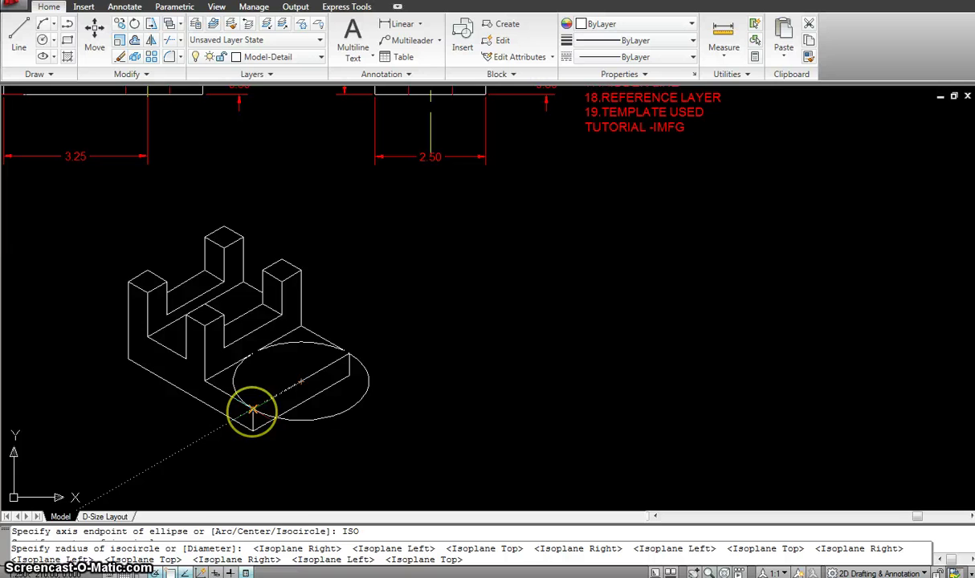
{"action": "key", "text": "Escape"}
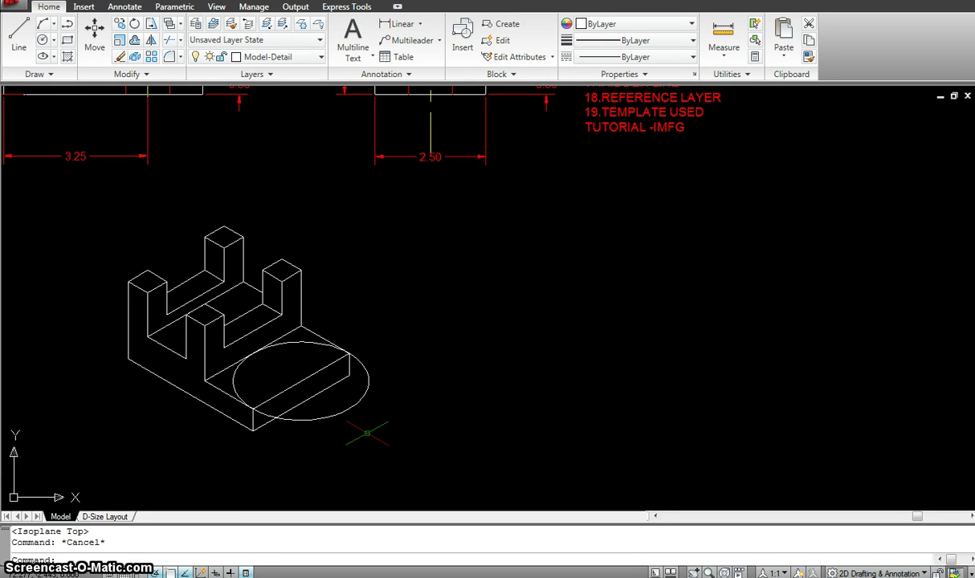
Trim the isocircle's inner and back arcs, leaving the rounded top end
{"action": "type", "text": "r"}
{"action": "key", "text": "Return"}
{"action": "left_click", "coordinate": [424, 455]}
{"action": "left_click", "coordinate": [169, 298]}
{"action": "right_click", "coordinate": [257, 393]}
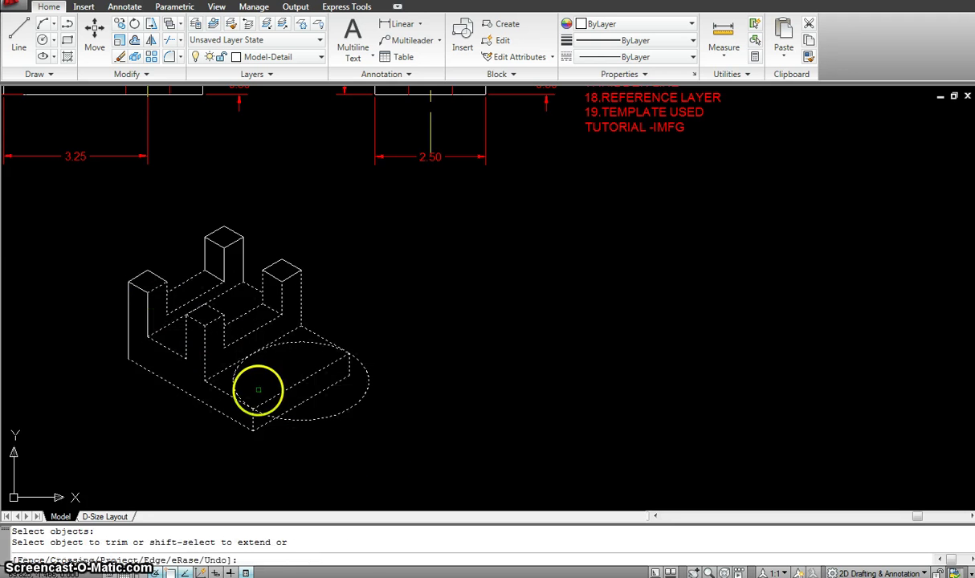
{"action": "left_click", "coordinate": [235, 382]}
{"action": "left_click", "coordinate": [305, 341]}
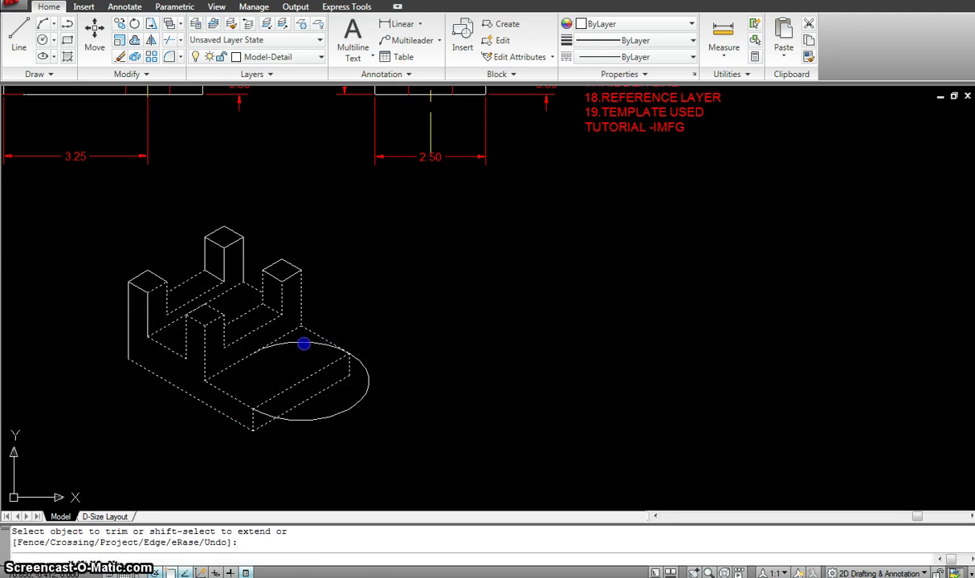
{"action": "key", "text": "Escape"}
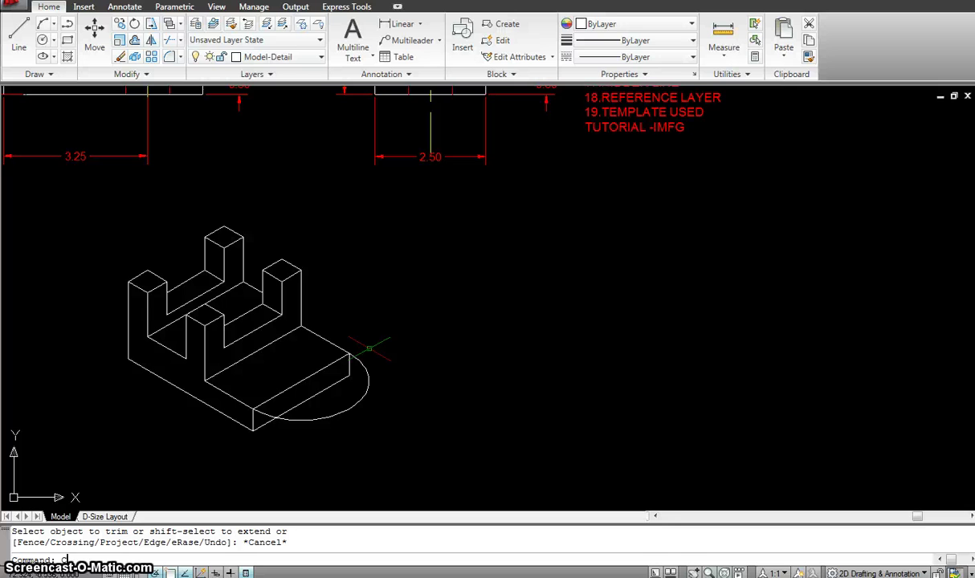
Copy the rounded-end arc from the top front corner down to the bottom front corner
{"action": "type", "text": "co"}
{"action": "key", "text": "Return"}
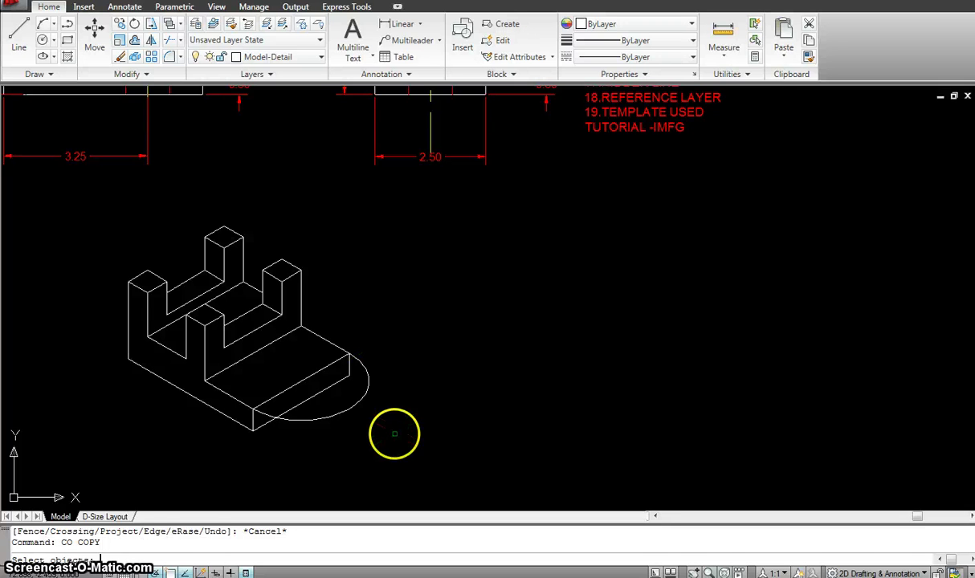
{"action": "left_click", "coordinate": [376, 415]}
{"action": "left_click", "coordinate": [358, 403]}
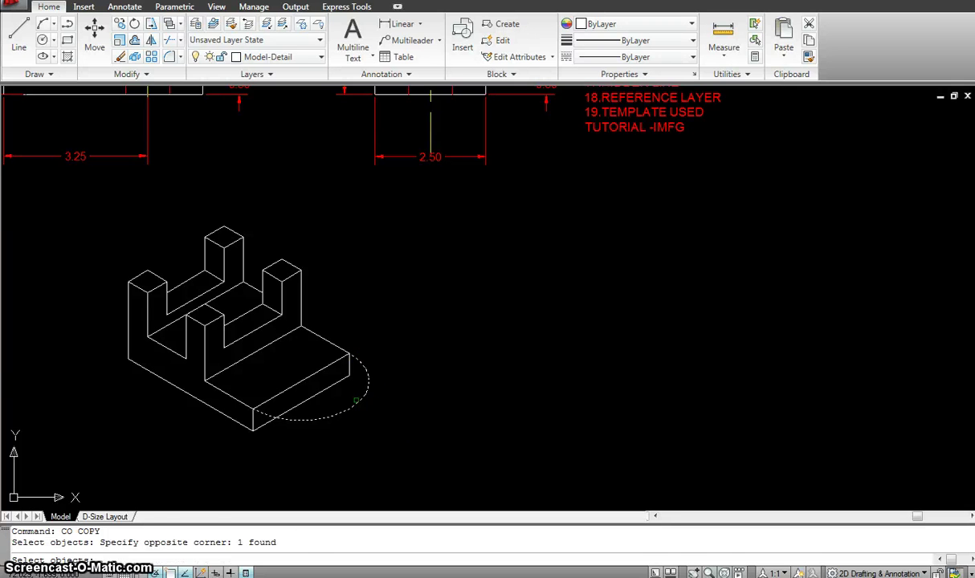
{"action": "key", "text": "Return"}
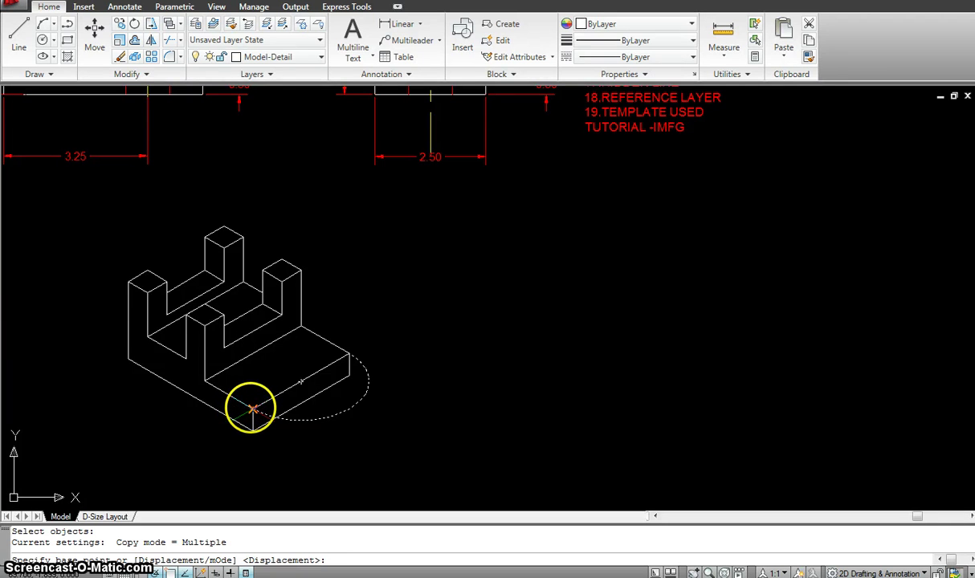
{"action": "left_click", "coordinate": [253, 410]}
{"action": "left_click", "coordinate": [251, 410]}
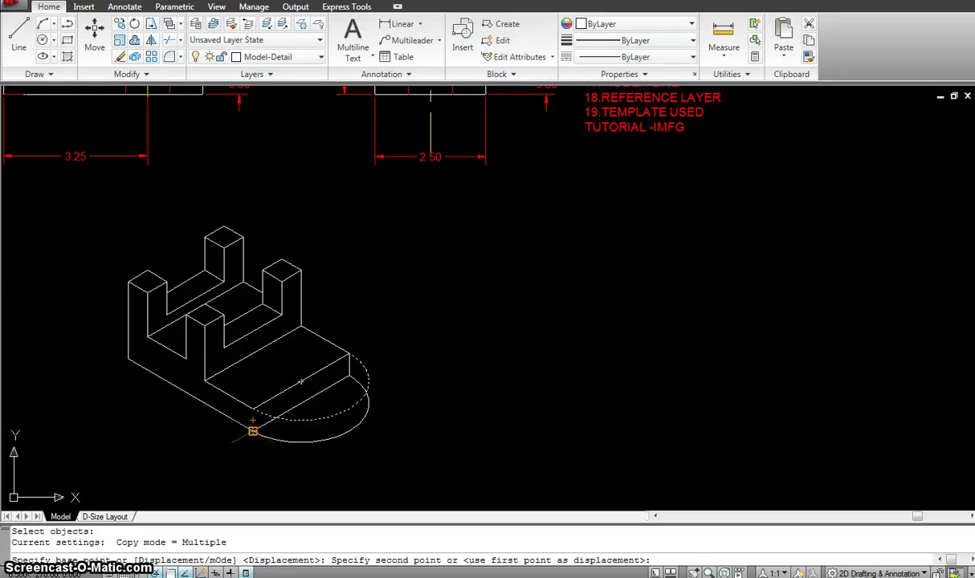
{"action": "left_click", "coordinate": [252, 431]}
{"action": "key", "text": "Escape"}
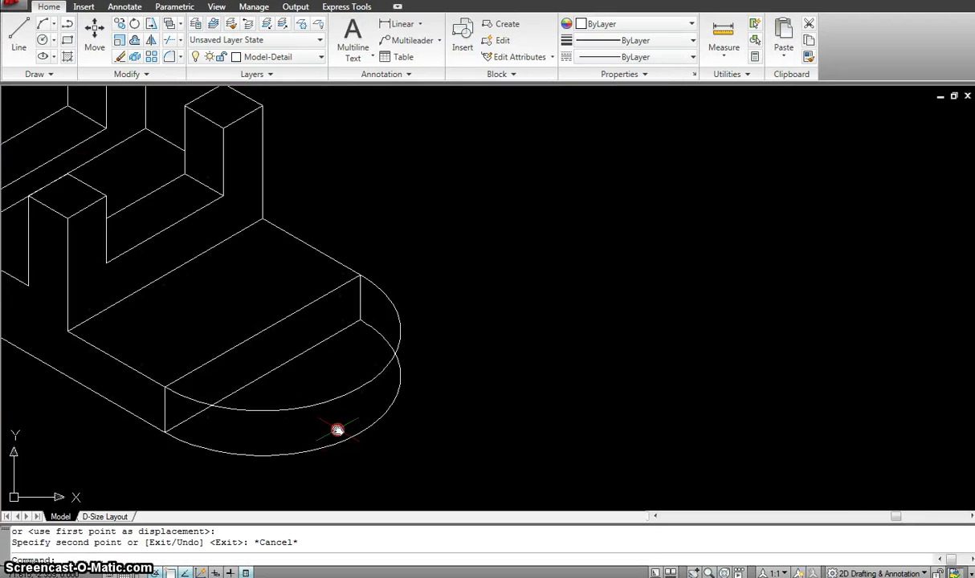
Erase the old edge line across the rounded end
{"action": "middle_click_drag", "start_coordinate": [367, 392], "coordinate": [399, 354]}
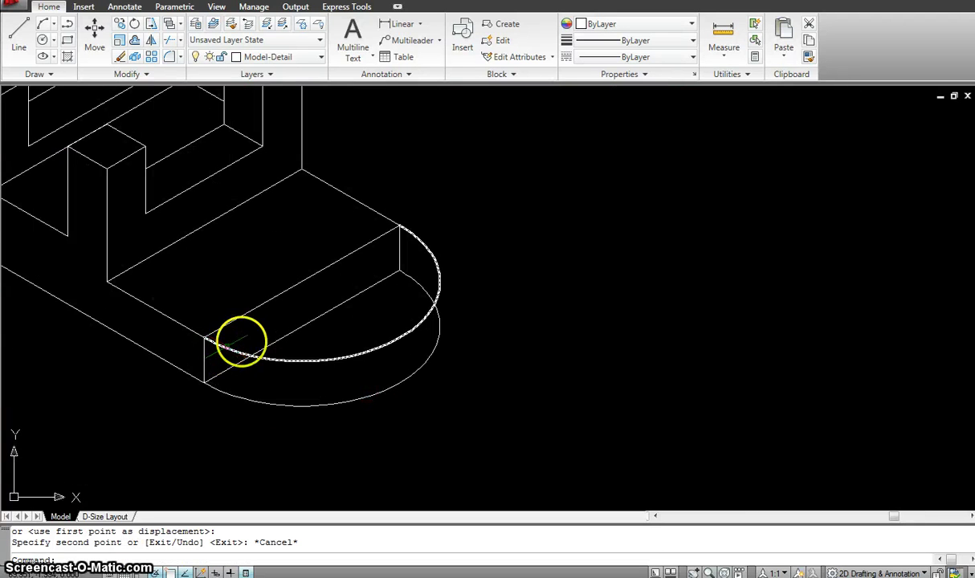
{"action": "type", "text": "e"}
{"action": "key", "text": "Return"}
{"action": "left_click", "coordinate": [310, 334]}
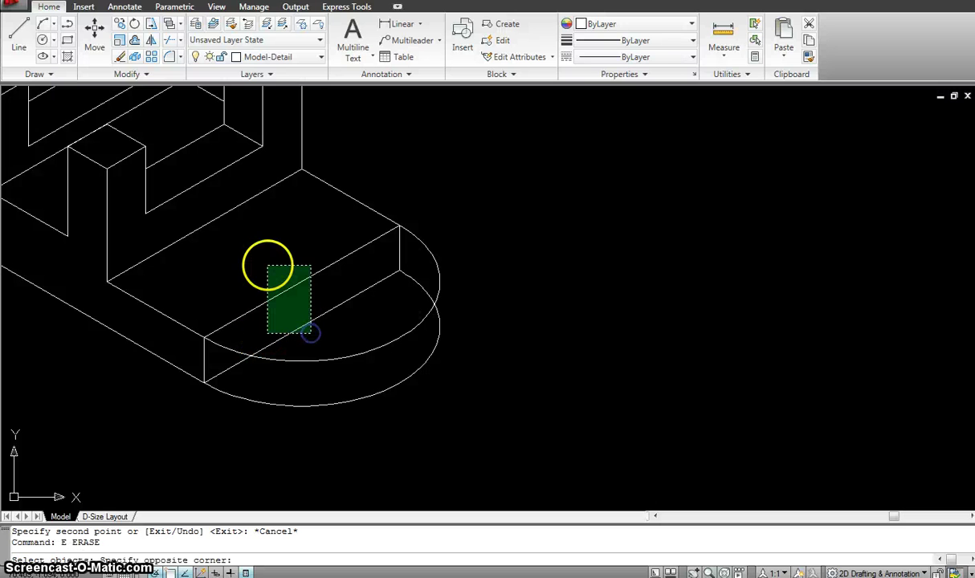
{"action": "left_click", "coordinate": [281, 308]}
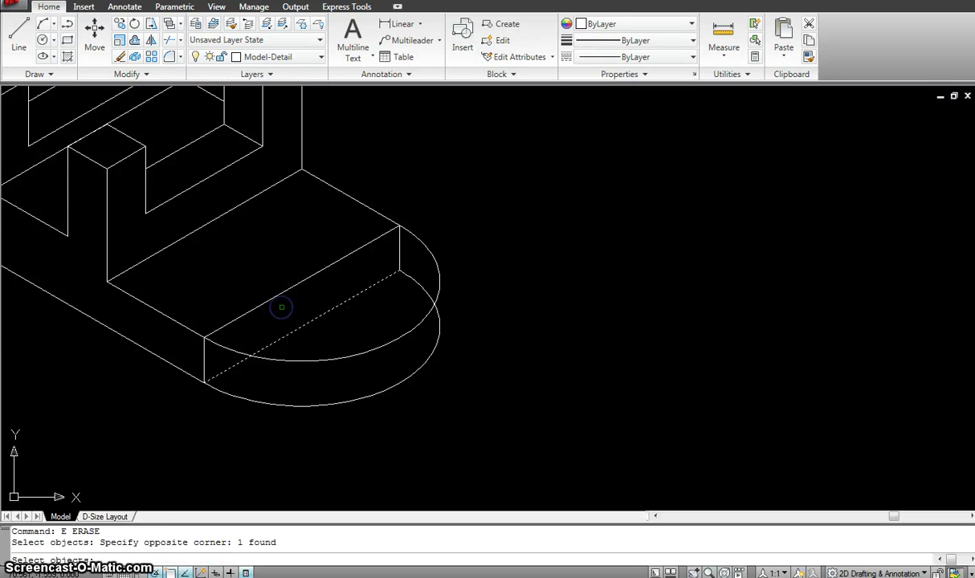
{"action": "key", "text": "Escape"}
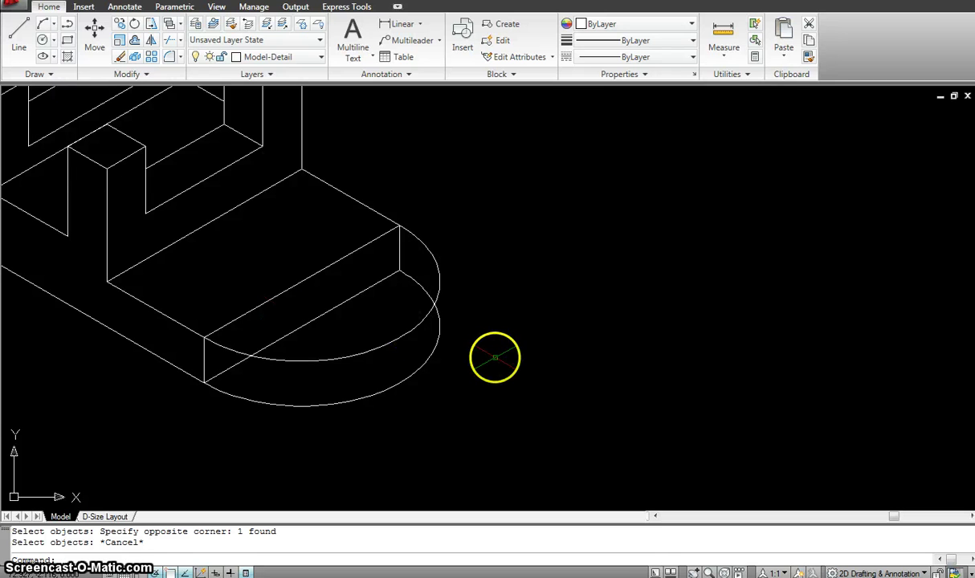
Draw the vertical tangent edge joining the upper and lower arcs at their quadrants
{"action": "type", "text": "l"}
{"action": "key", "text": "Return"}
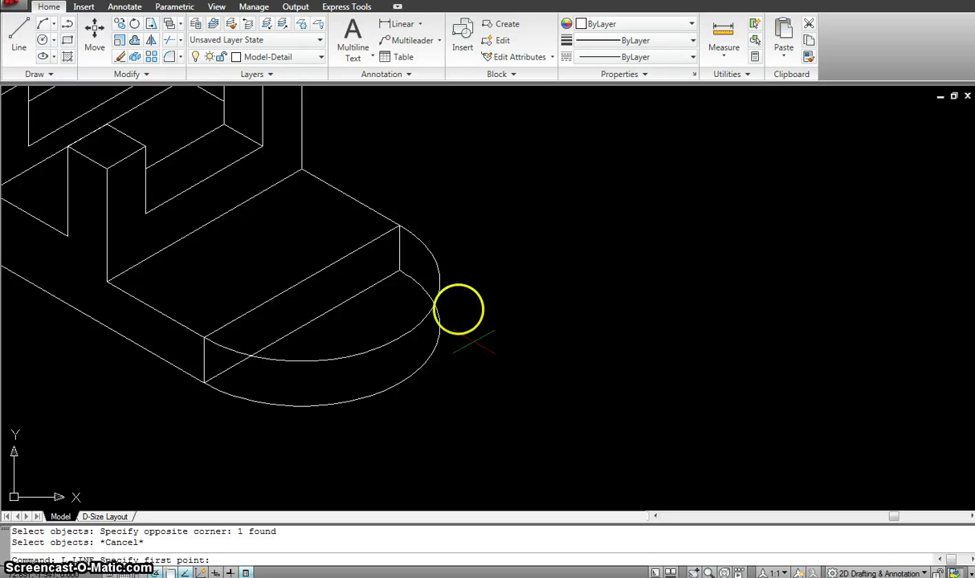
{"action": "left_click", "coordinate": [436, 282]}
{"action": "left_click", "coordinate": [438, 325]}
{"action": "key", "text": "Return"}
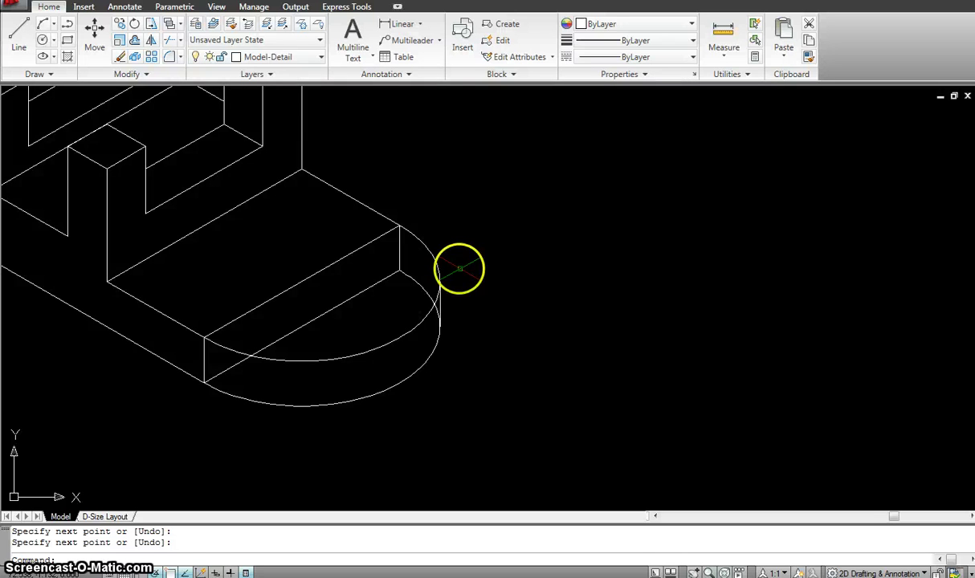
{"action": "scroll", "coordinate": [449, 273], "scroll_direction": "down", "scroll_amount": 2}
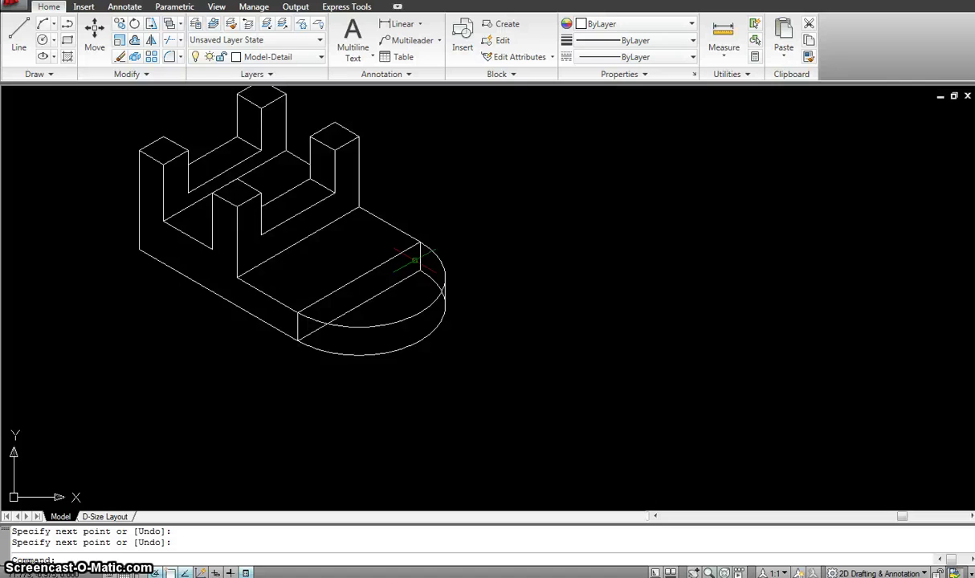
{"action": "scroll", "coordinate": [415, 259], "scroll_direction": "up", "scroll_amount": 2}
Try a circle, then a radius-1 isometric circle on the top face, and undo it
{"action": "key", "text": "Return"}
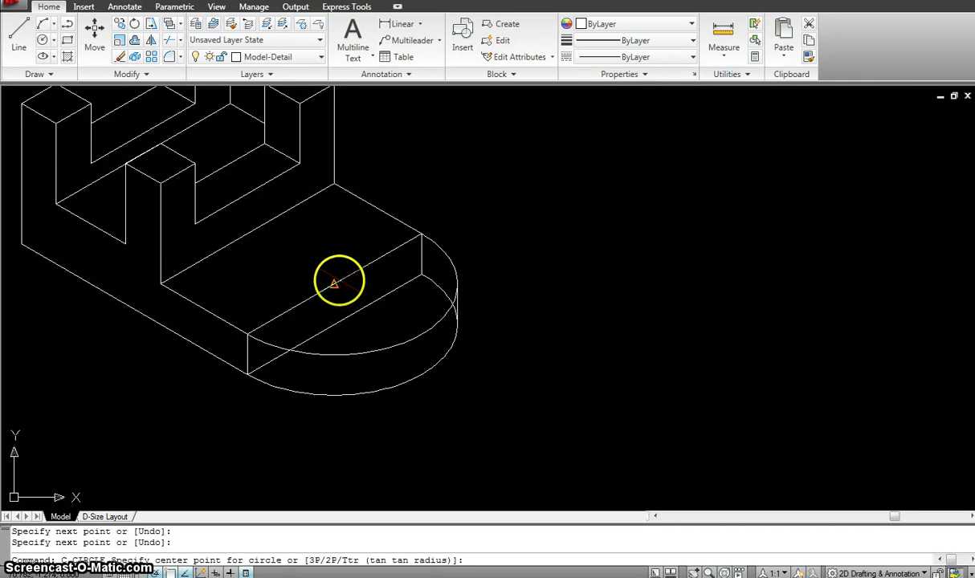
{"action": "left_click", "coordinate": [334, 282]}
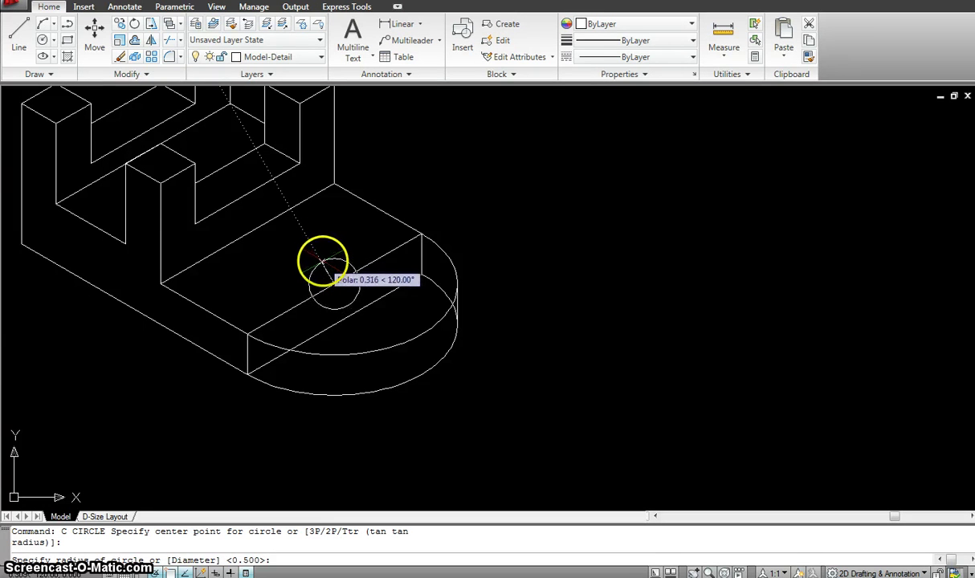
{"action": "key", "text": "Escape"}
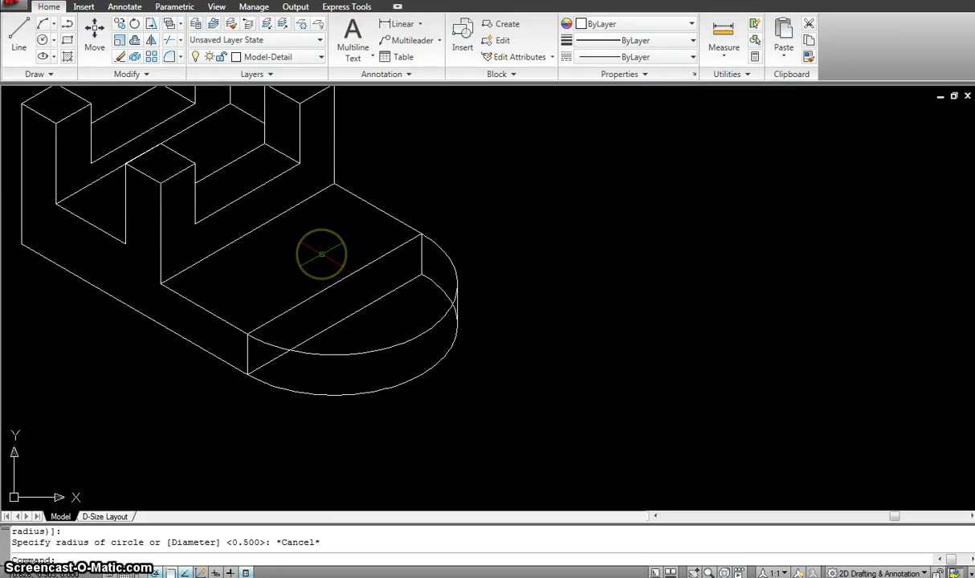
{"action": "type", "text": "EL"}
{"action": "key", "text": "Return"}
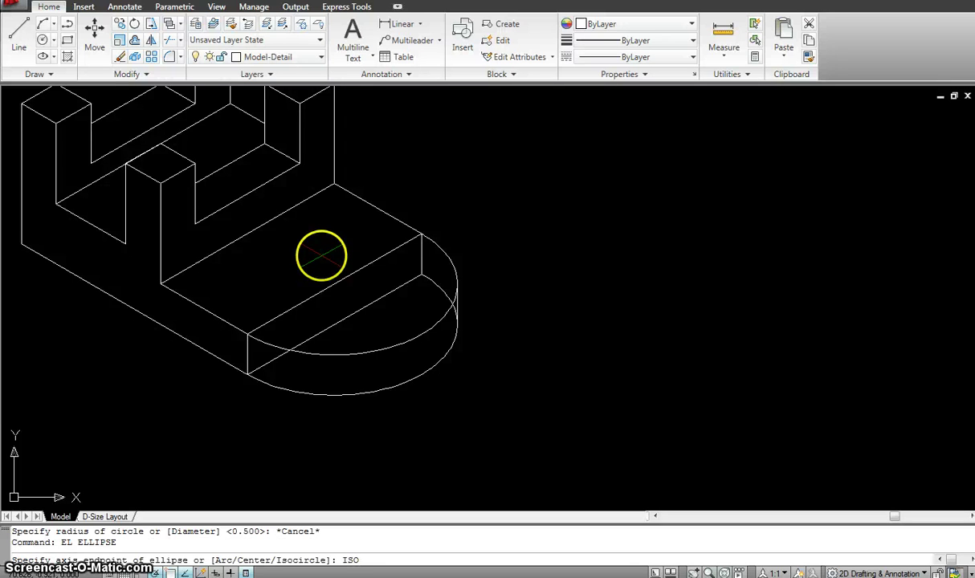
{"action": "key", "text": "Return"}
{"action": "left_click", "coordinate": [334, 284]}
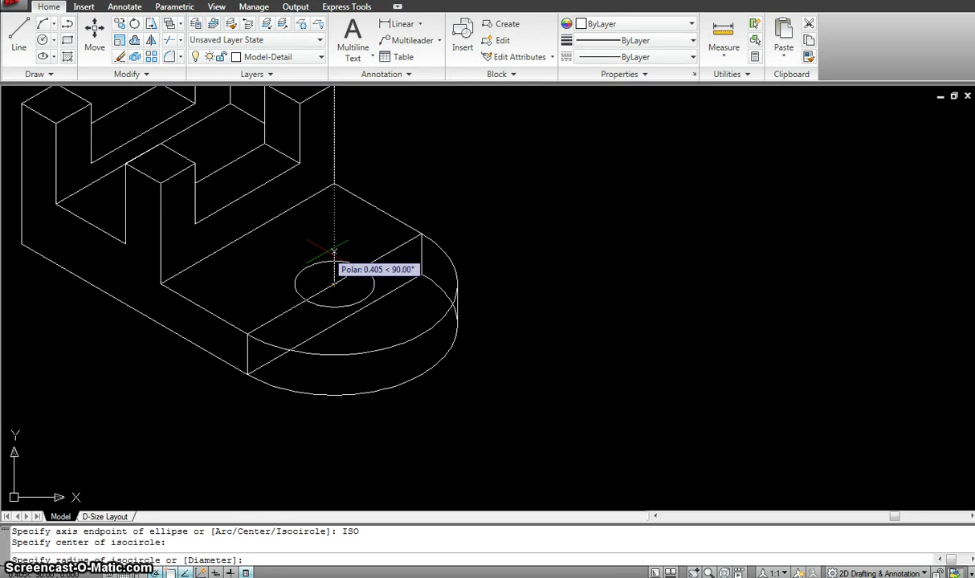
{"action": "key", "text": "F5"}
{"action": "key", "text": "F5"}
{"action": "key", "text": "F5"}
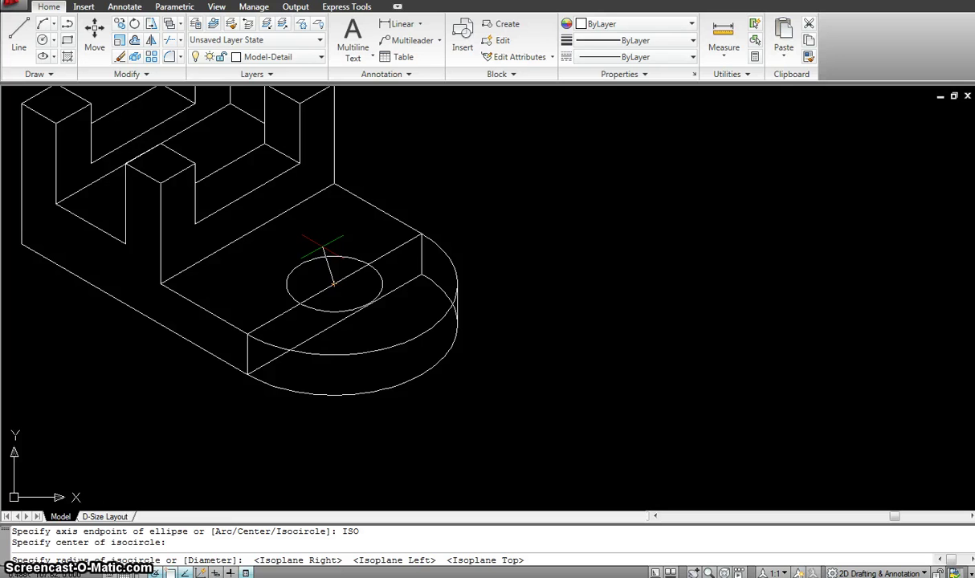
{"action": "key", "text": "Return"}
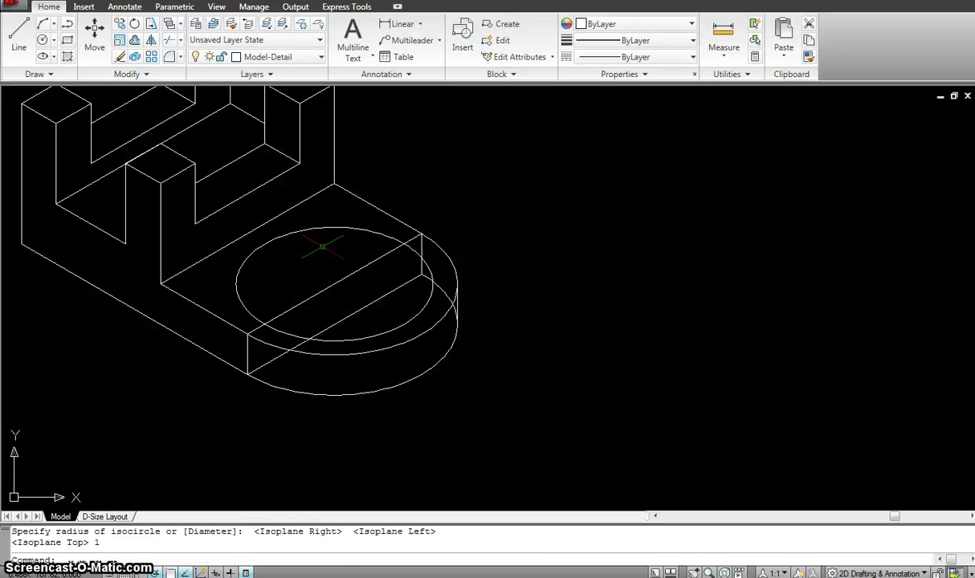
{"action": "key", "text": "ctrl+z"}
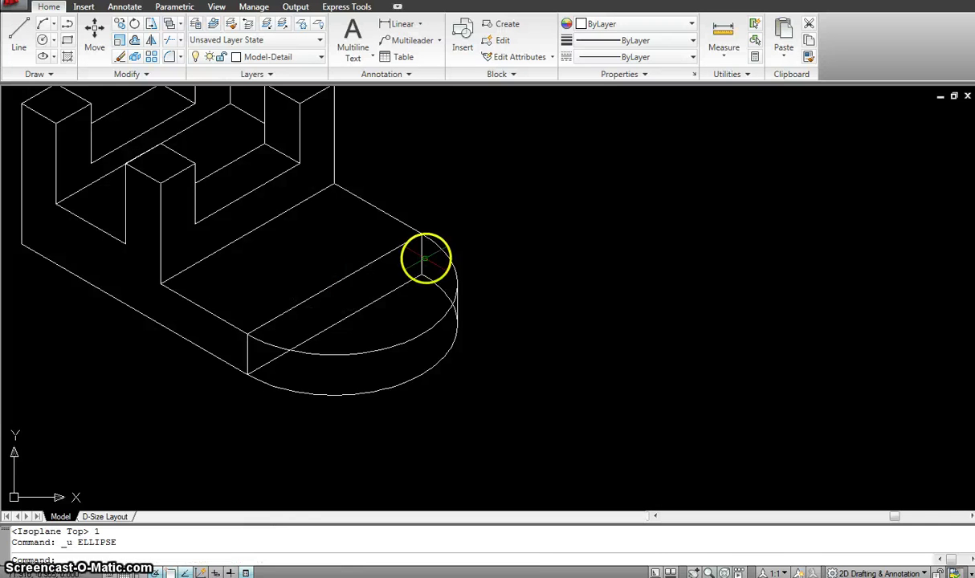
Draw a 0.5-radius isometric circle (EL, ISO) centred on the line's midpoint
{"action": "type", "text": "E"}
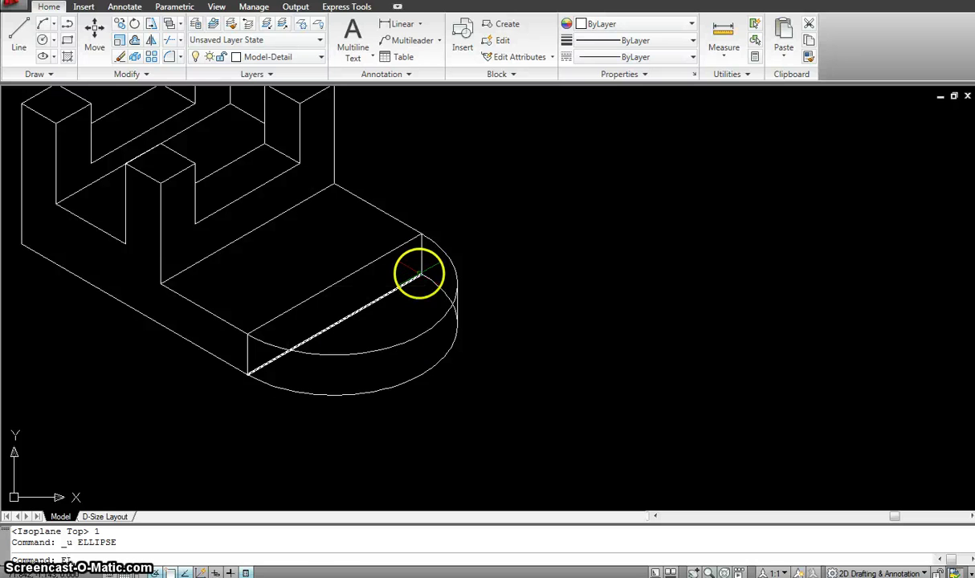
{"action": "type", "text": "L"}
{"action": "key", "text": "Return"}
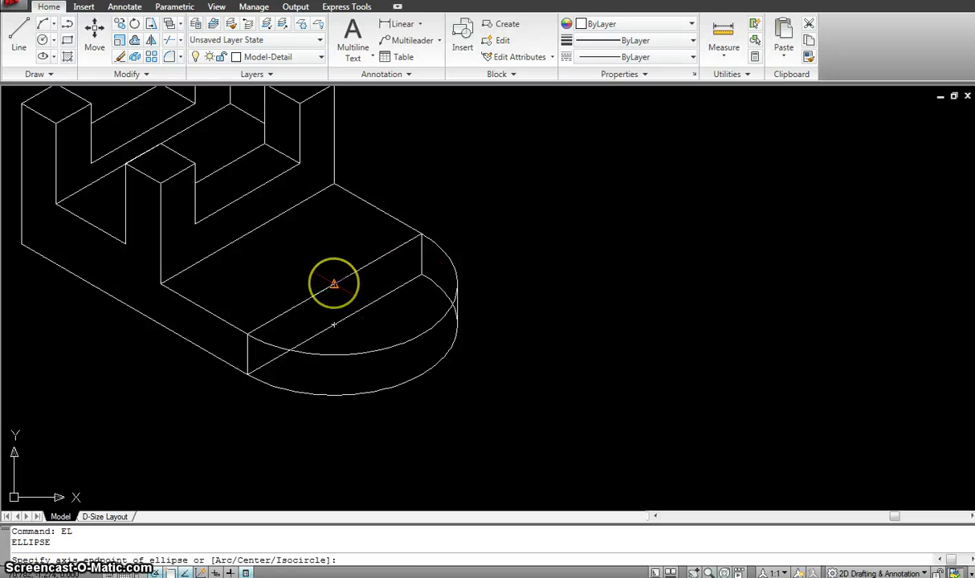
{"action": "type", "text": "ISO"}
{"action": "key", "text": "Return"}
{"action": "left_click", "coordinate": [336, 283]}
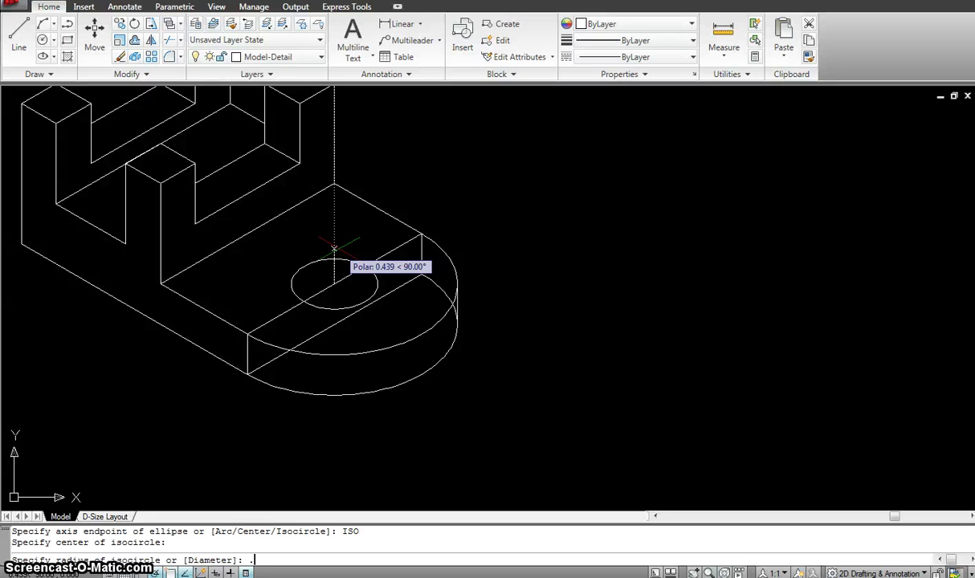
{"action": "type", "text": ".5"}
{"action": "key", "text": "Return"}
Copy the hole's isocircle straight down the vertical edge from the top corner to its lower end
{"action": "scroll", "coordinate": [413, 254], "scroll_direction": "down", "scroll_amount": 3}
{"action": "scroll", "coordinate": [419, 256], "scroll_direction": "up", "scroll_amount": 5}
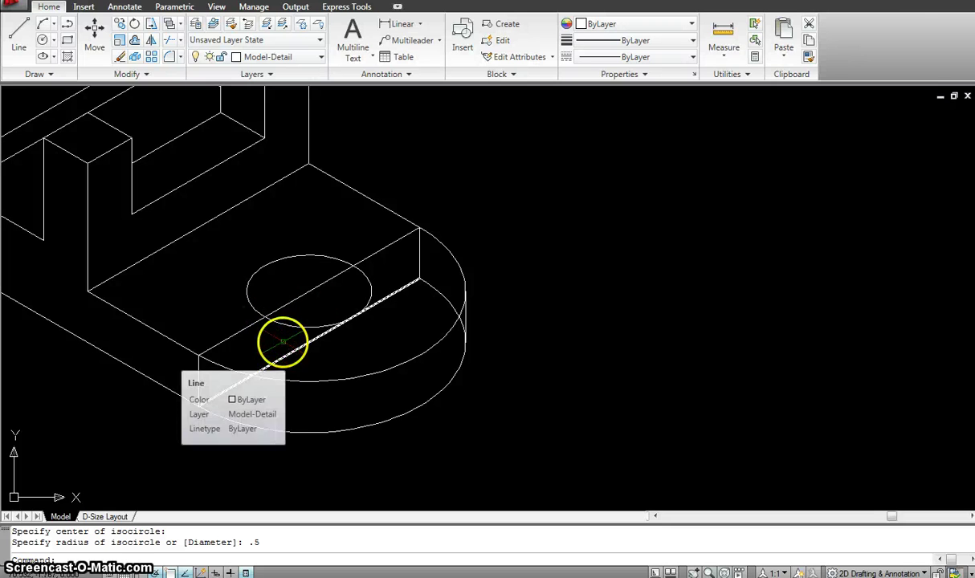
{"action": "type", "text": "CO"}
{"action": "key", "text": "Return"}
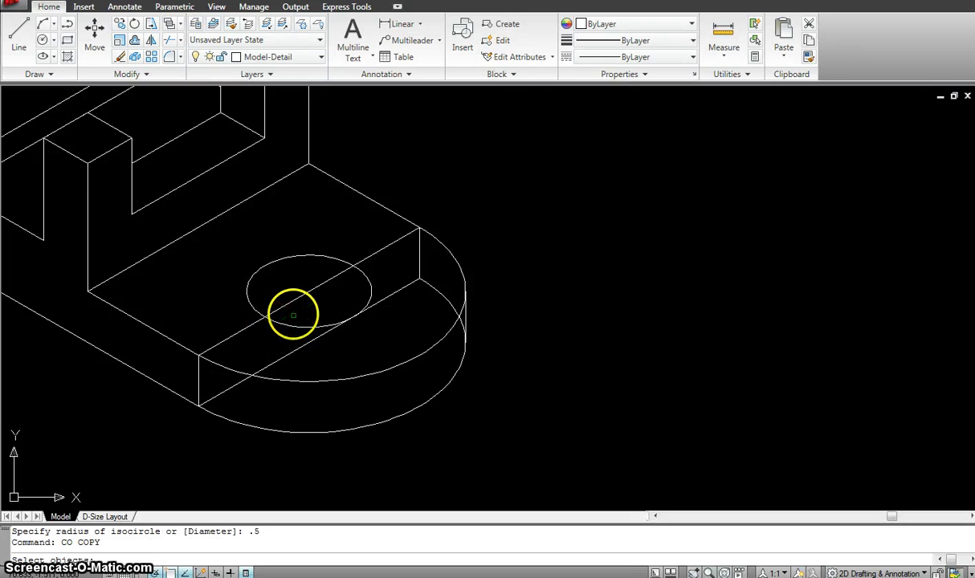
{"action": "left_click", "coordinate": [291, 327]}
{"action": "key", "text": "Return"}
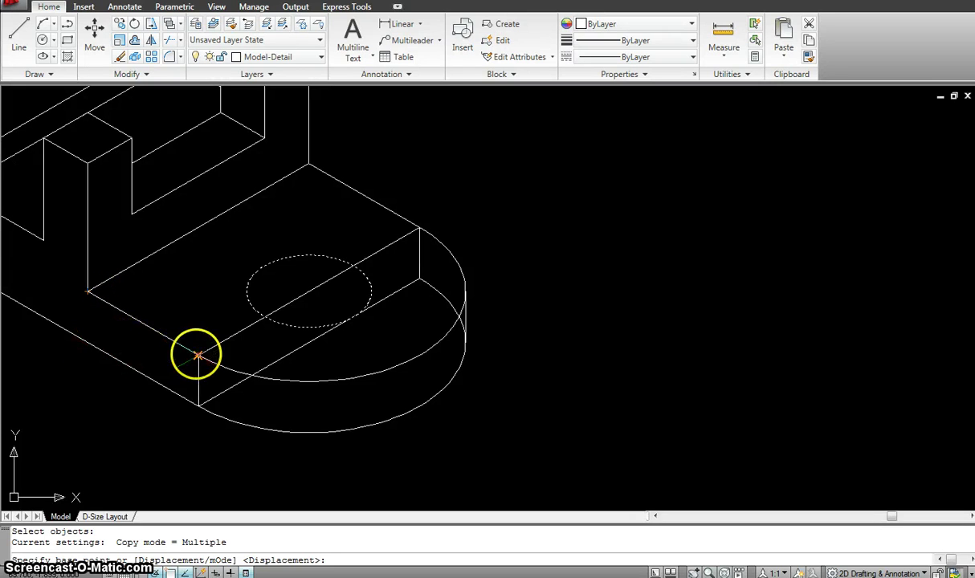
{"action": "left_click", "coordinate": [199, 355]}
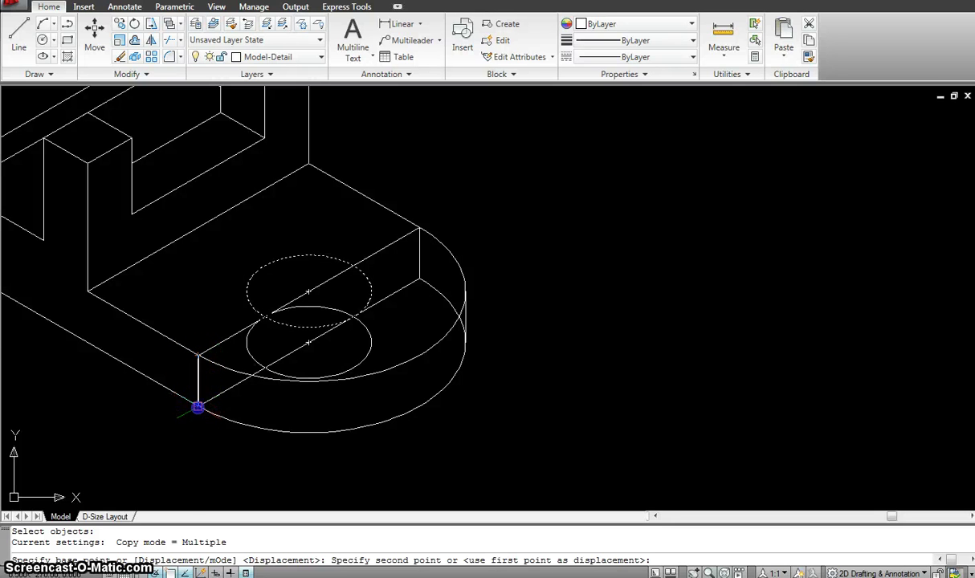
{"action": "left_click", "coordinate": [198, 407]}
{"action": "key", "text": "Escape"}
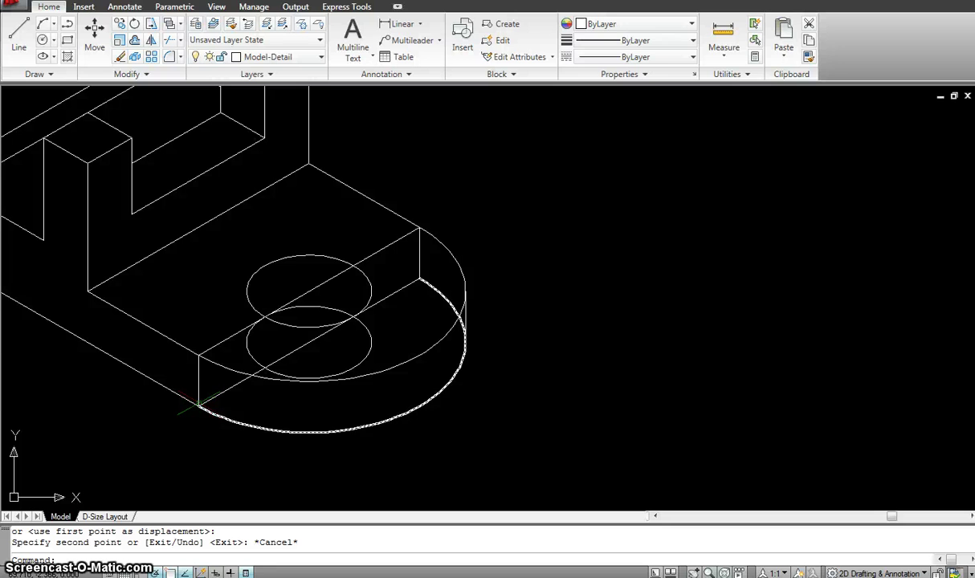
Draw two vertical lines joining the left and right edges of the upper and lower hole ellipses
{"action": "type", "text": "l"}
{"action": "key", "text": "Return"}
{"action": "left_click", "coordinate": [246, 290]}
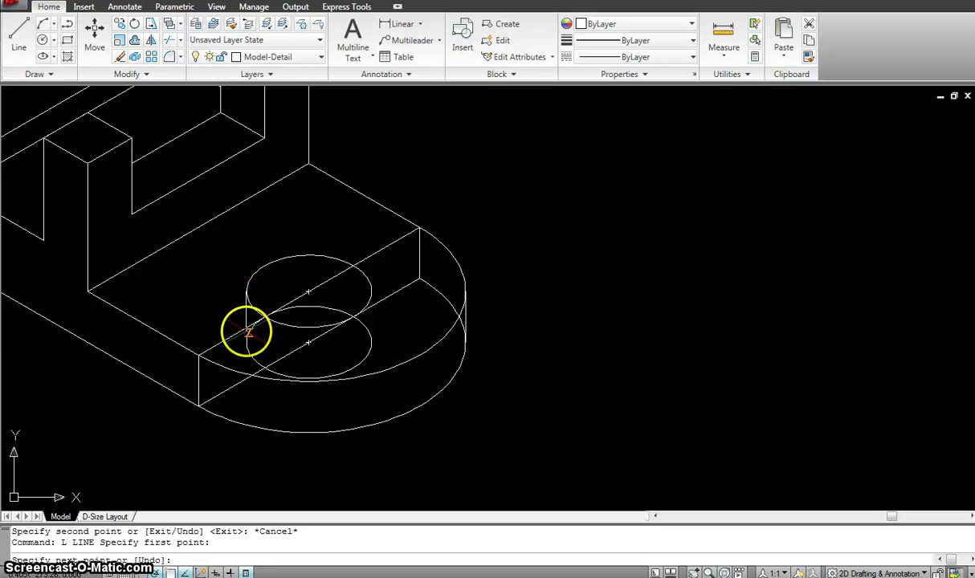
{"action": "left_click", "coordinate": [246, 343]}
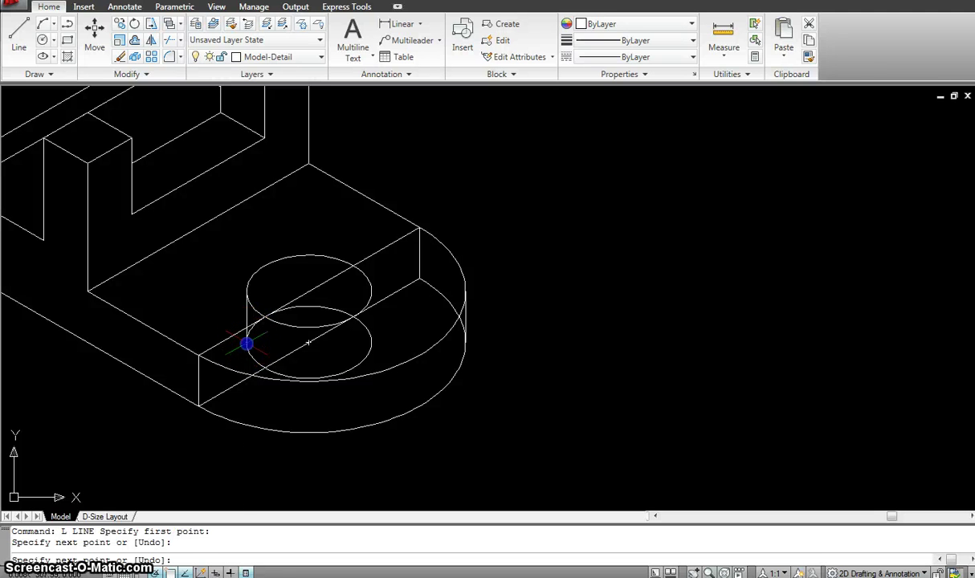
{"action": "key", "text": "Return"}
{"action": "key", "text": "Return"}
{"action": "left_click", "coordinate": [370, 291]}
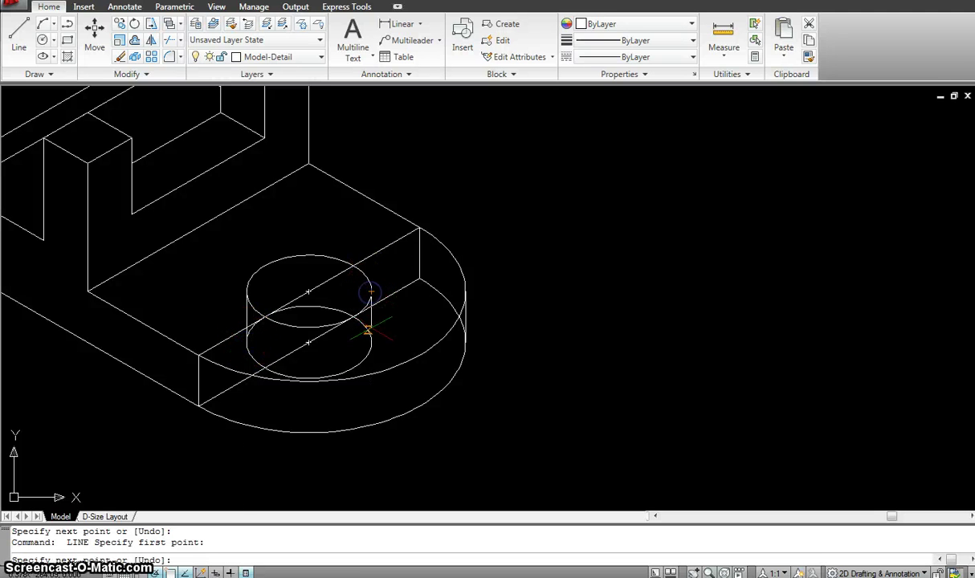
{"action": "left_click", "coordinate": [370, 344]}
{"action": "key", "text": "Return"}
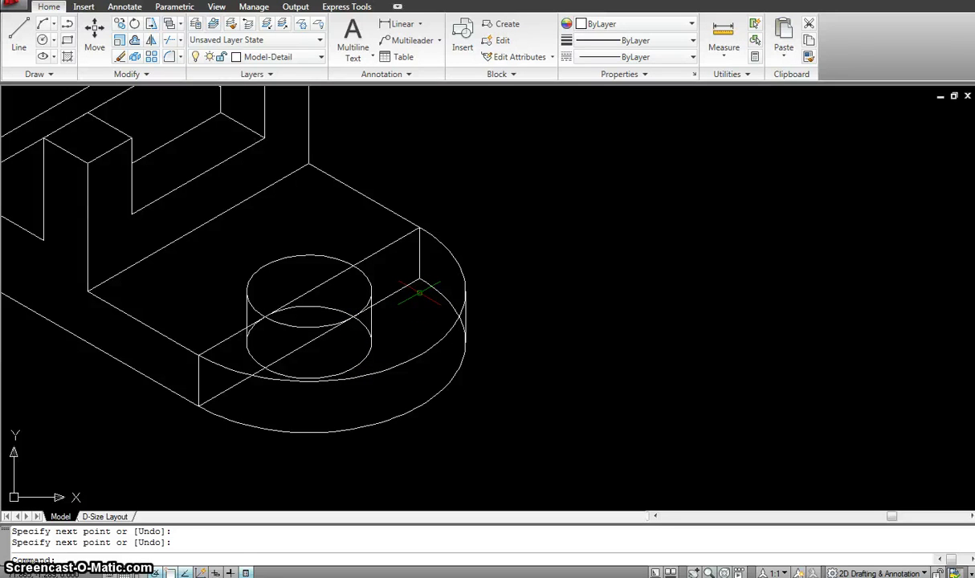
Erase the two leftover lines across the rounded end and the two short vertical edges
{"action": "type", "text": "e"}
{"action": "key", "text": "Return"}
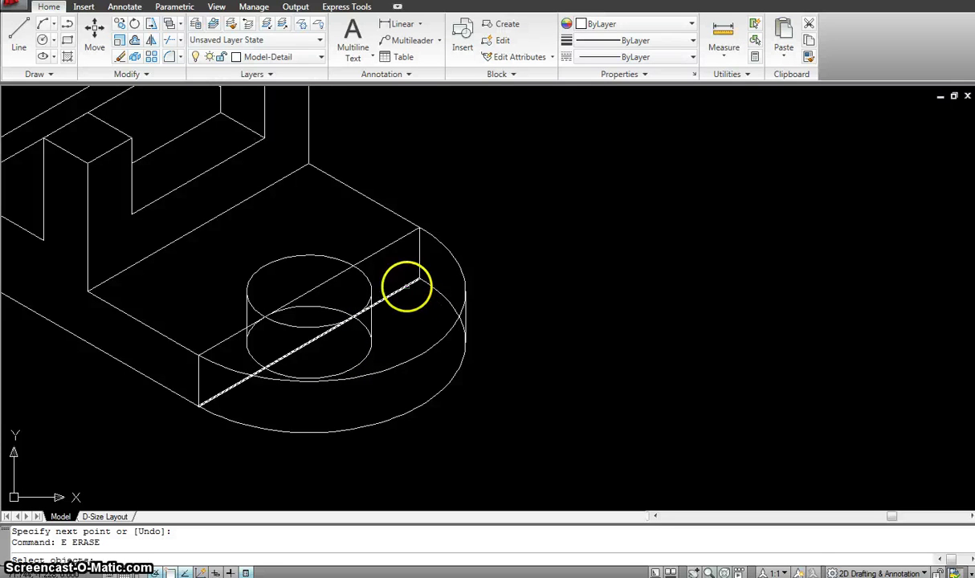
{"action": "left_click", "coordinate": [405, 286]}
{"action": "left_click", "coordinate": [390, 247]}
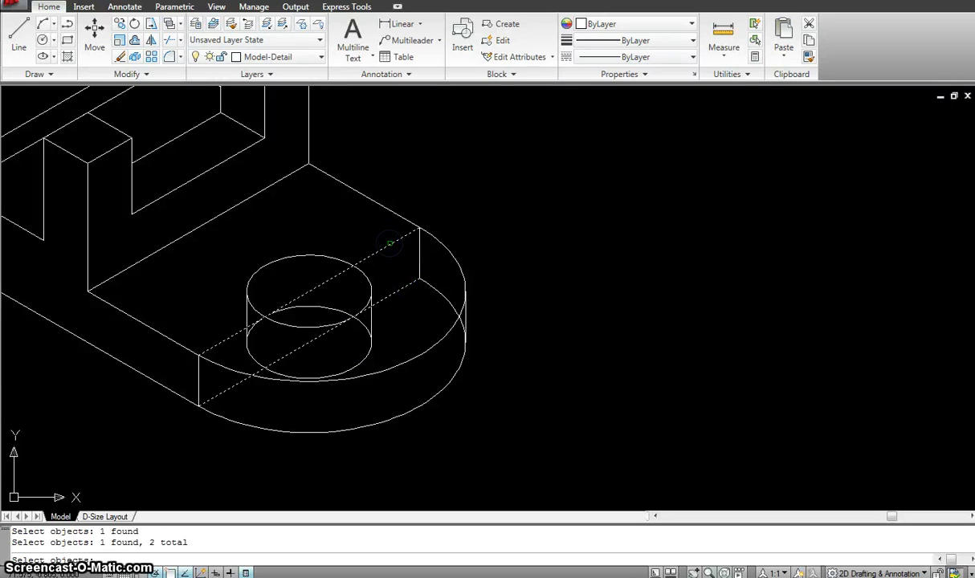
{"action": "key", "text": "Return"}
{"action": "scroll", "coordinate": [418, 249], "scroll_direction": "down", "scroll_amount": 3}
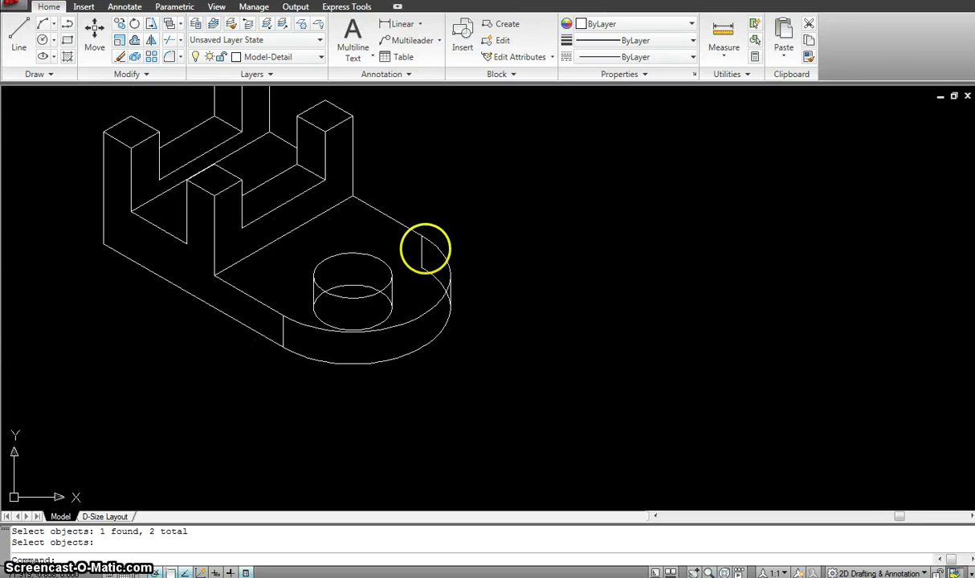
{"action": "scroll", "coordinate": [420, 250], "scroll_direction": "up", "scroll_amount": 3}
{"action": "left_click", "coordinate": [418, 251]}
{"action": "key", "text": "Delete"}
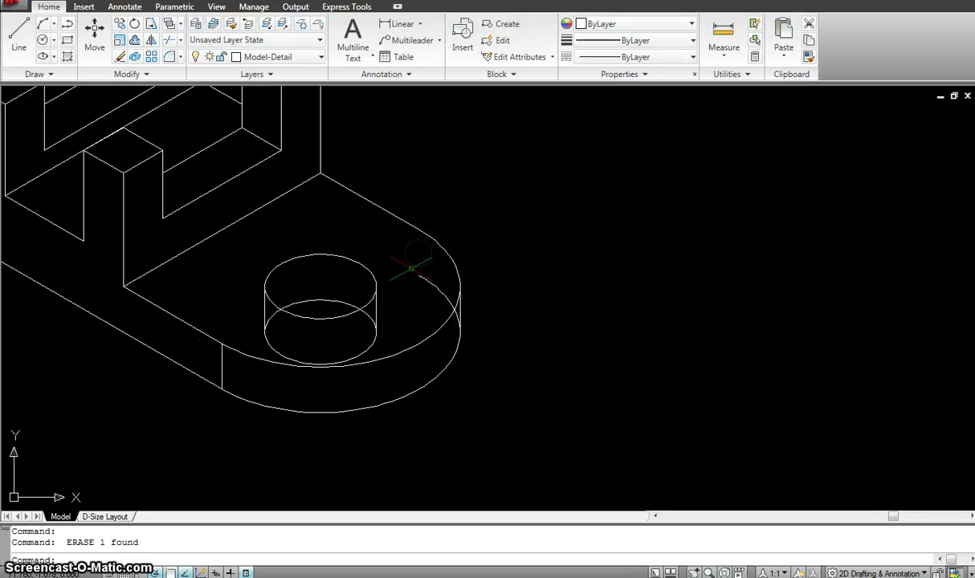
{"action": "left_click", "coordinate": [222, 363]}
{"action": "key", "text": "Delete"}
{"action": "scroll", "coordinate": [365, 291], "scroll_direction": "down", "scroll_amount": 3}
{"action": "scroll", "coordinate": [368, 273], "scroll_direction": "up", "scroll_amount": 3}
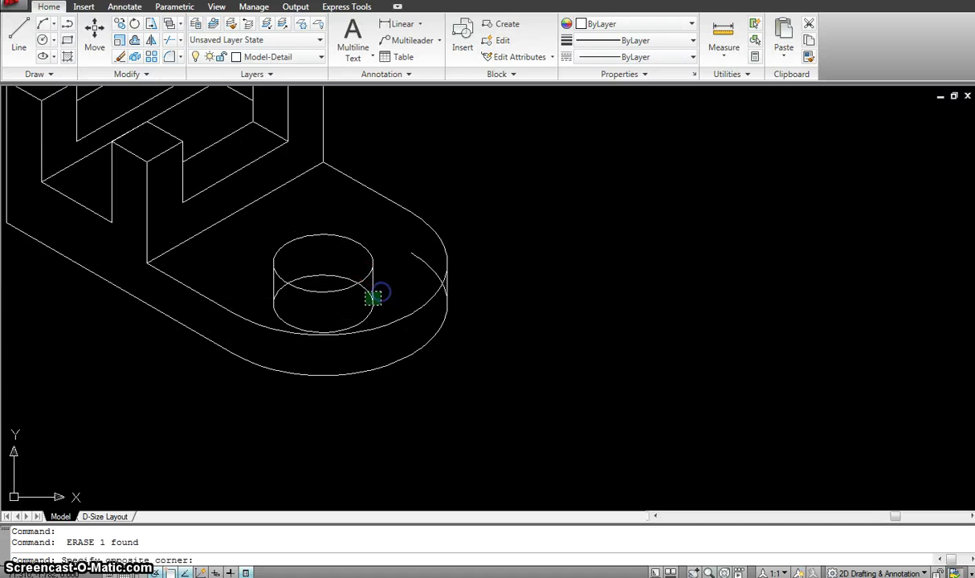
Move the lower hole ellipse and both side lines onto the HIDDENLINE layer
{"action": "left_click", "coordinate": [367, 303]}
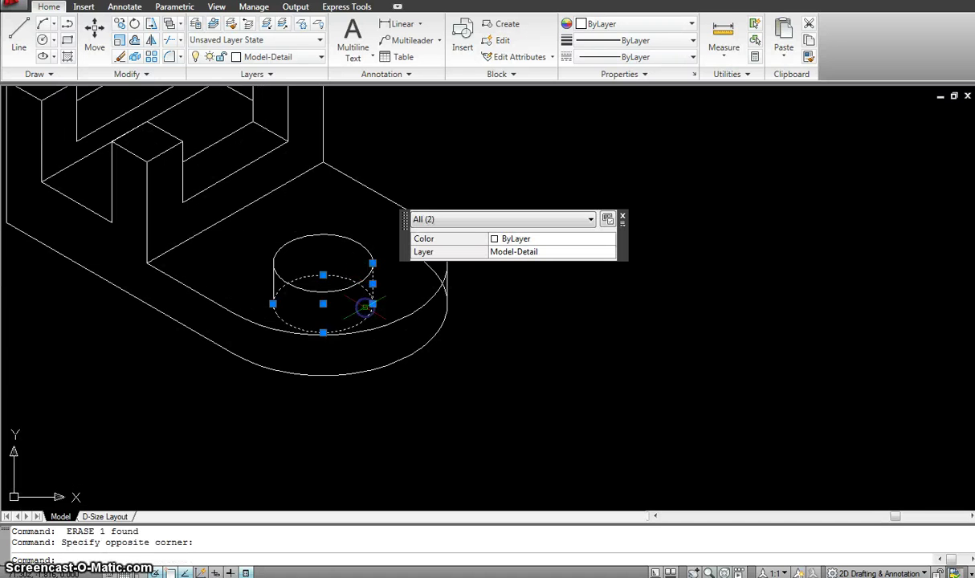
{"action": "left_click", "coordinate": [273, 287]}
{"action": "scroll", "coordinate": [273, 287], "scroll_direction": "down", "scroll_amount": 2}
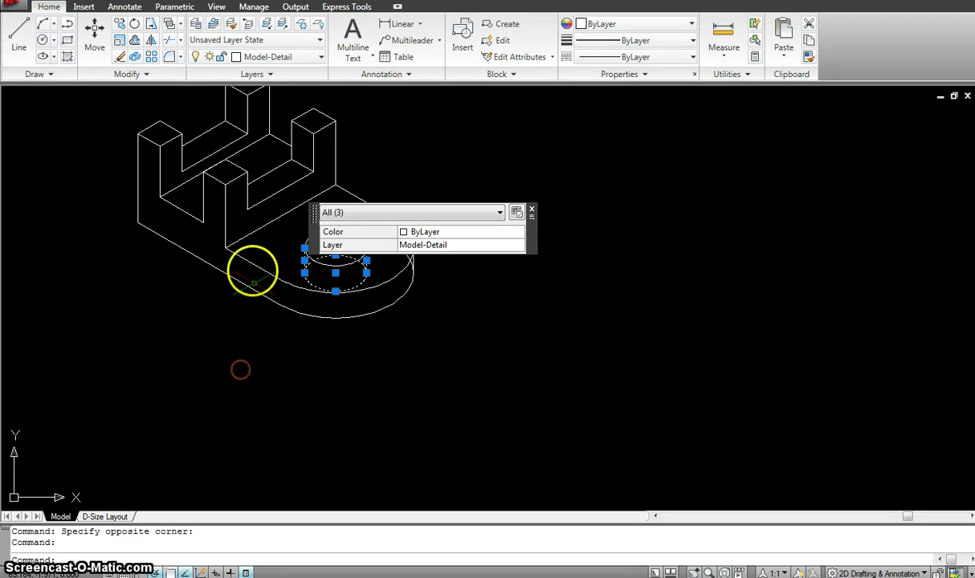
{"action": "left_click", "coordinate": [292, 58]}
{"action": "scroll", "coordinate": [283, 81], "scroll_direction": "up", "scroll_amount": 1}
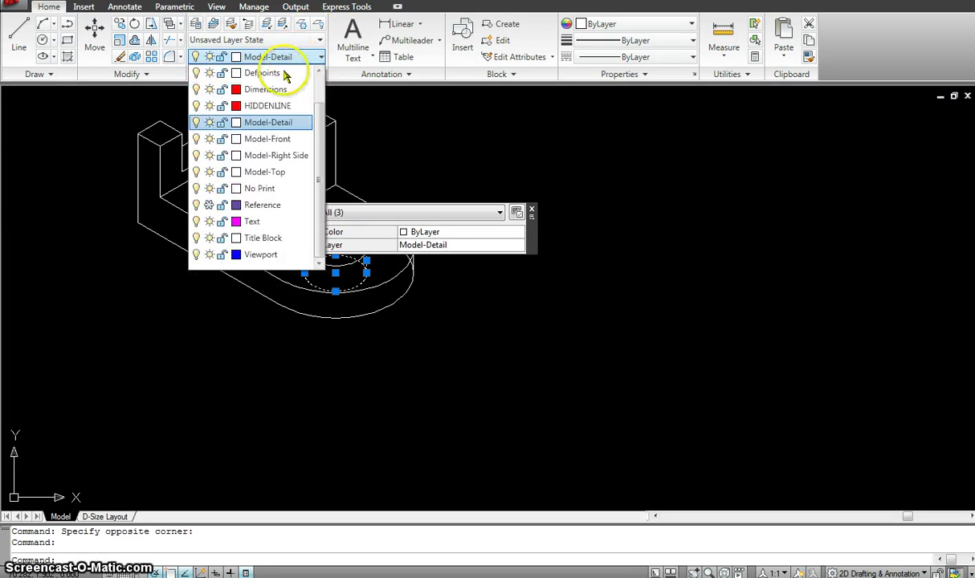
{"action": "left_click", "coordinate": [282, 102]}
{"action": "key", "text": "Escape"}
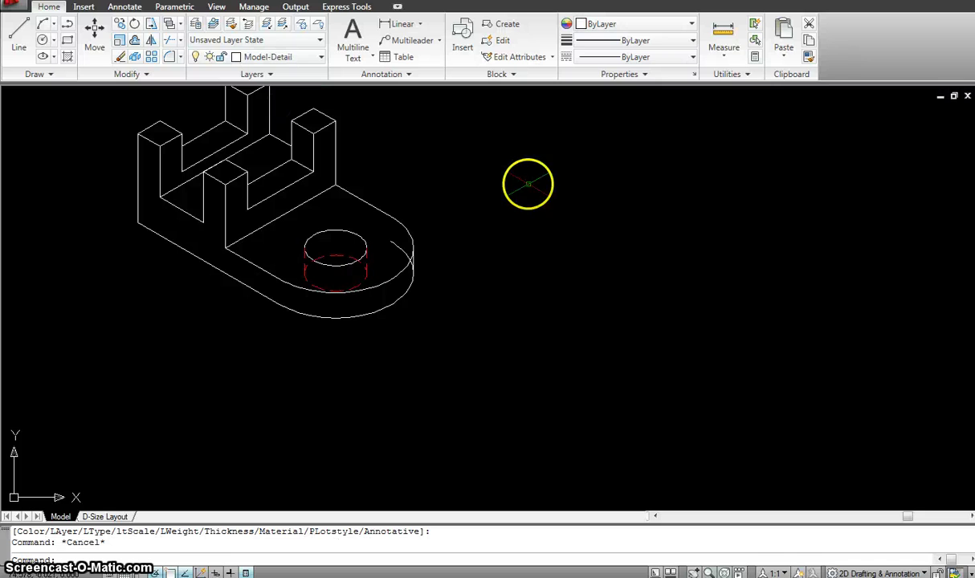
Draw a line from the back edge's midpoint across the rounded end's top
{"action": "type", "text": "l"}
{"action": "key", "text": "Return"}
{"action": "left_click", "coordinate": [394, 241]}
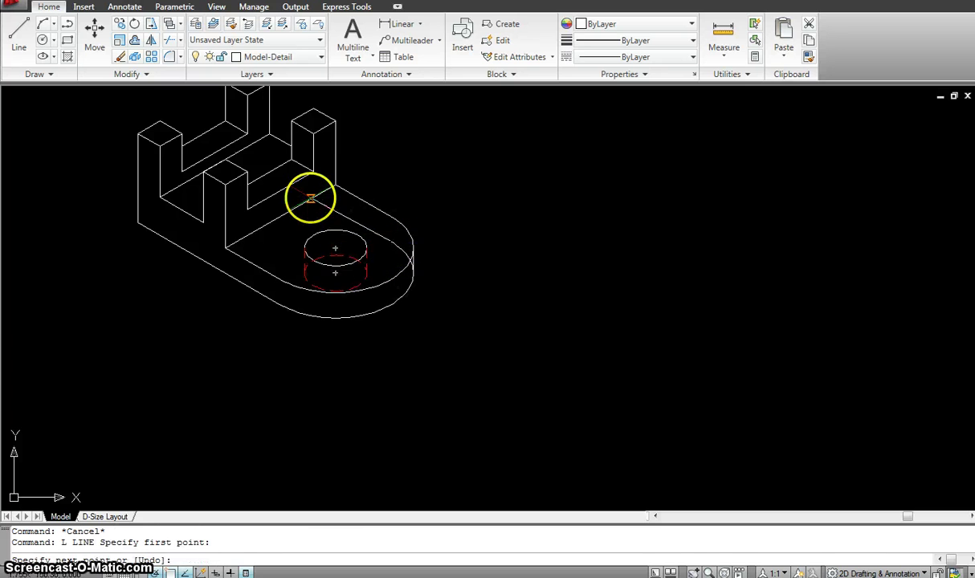
{"action": "scroll", "coordinate": [310, 198], "scroll_direction": "up", "scroll_amount": 3}
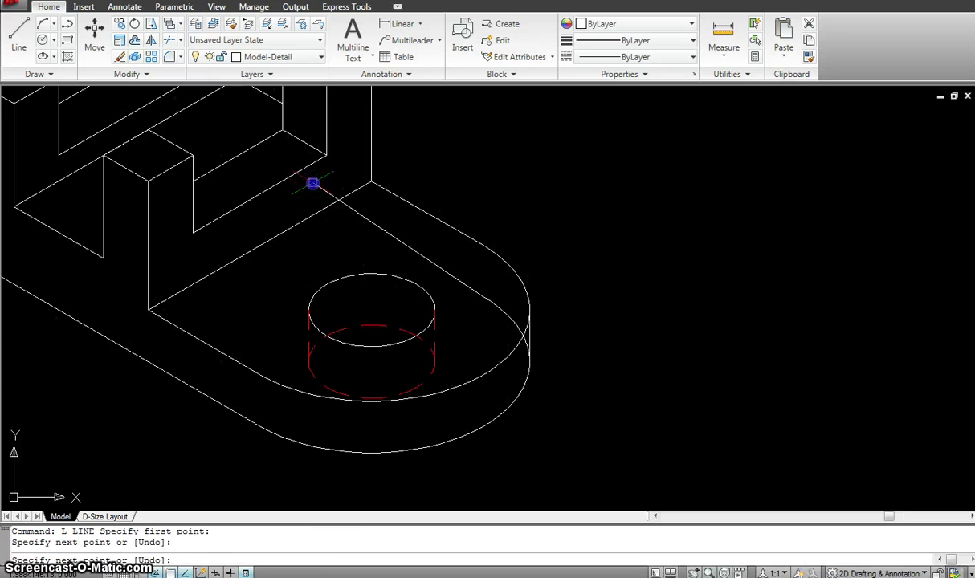
{"action": "left_click", "coordinate": [312, 184]}
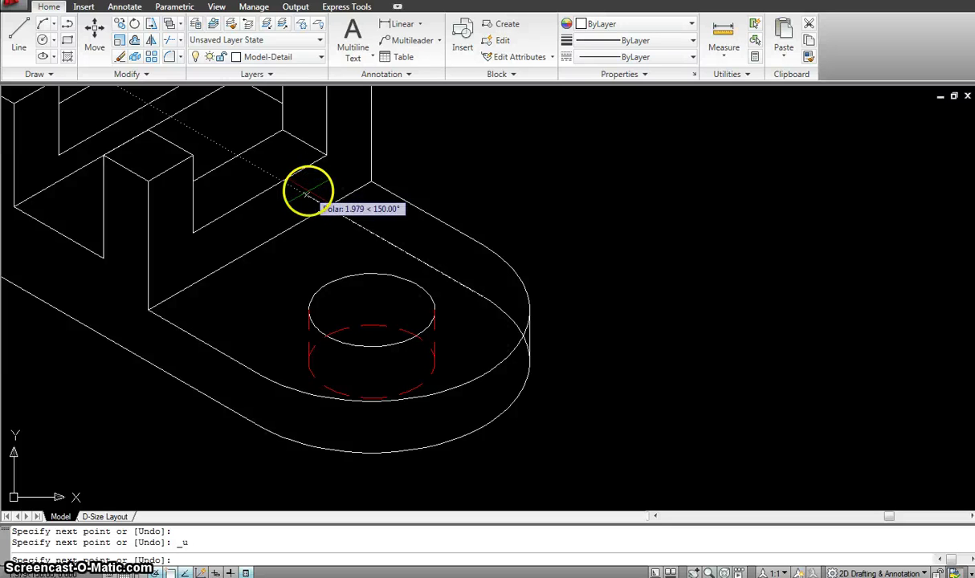
{"action": "key", "text": "Escape"}
Start a trim with window-picked cutting edges, then abandon it
{"action": "type", "text": "tr"}
{"action": "key", "text": "Return"}
{"action": "left_click", "coordinate": [366, 239]}
{"action": "left_click", "coordinate": [300, 193]}
{"action": "key", "text": "Return"}
{"action": "key", "text": "Escape"}
{"action": "scroll", "coordinate": [310, 197], "scroll_direction": "down", "scroll_amount": 2}
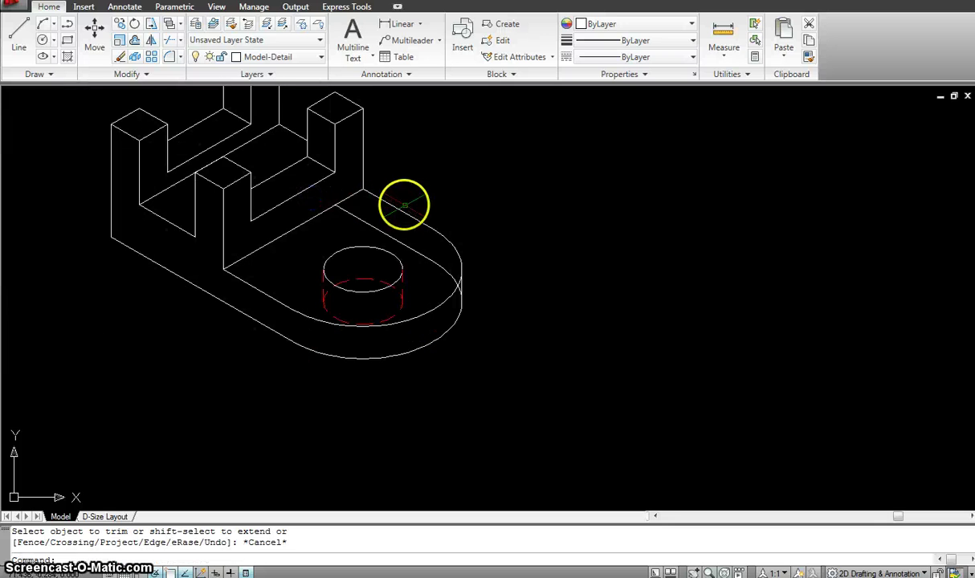
Put the line across the rounded end onto the HIDDENLINE layer
{"action": "left_click", "coordinate": [392, 239]}
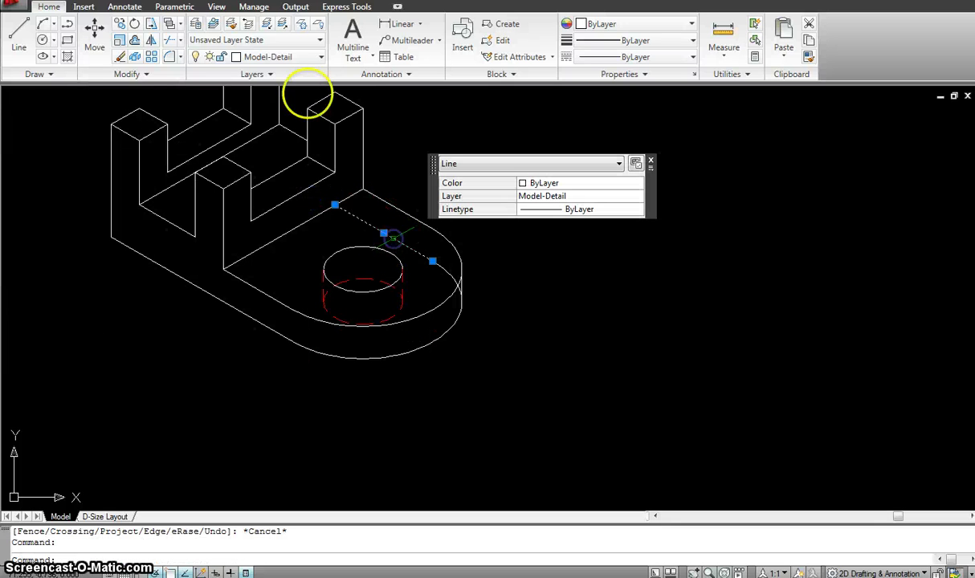
{"action": "left_click", "coordinate": [281, 64]}
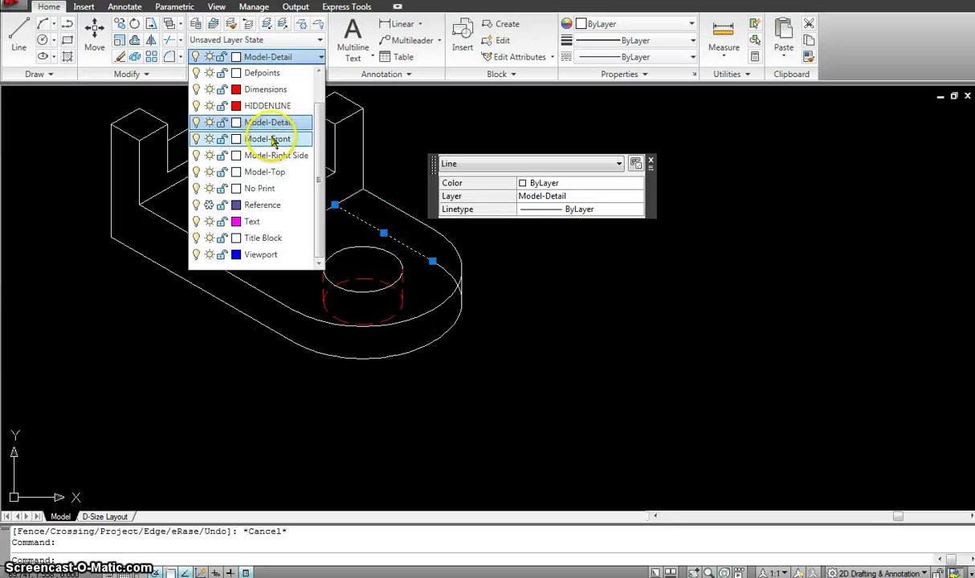
{"action": "left_click", "coordinate": [277, 112]}
{"action": "key", "text": "Escape"}
{"action": "scroll", "coordinate": [446, 272], "scroll_direction": "up", "scroll_amount": 2}
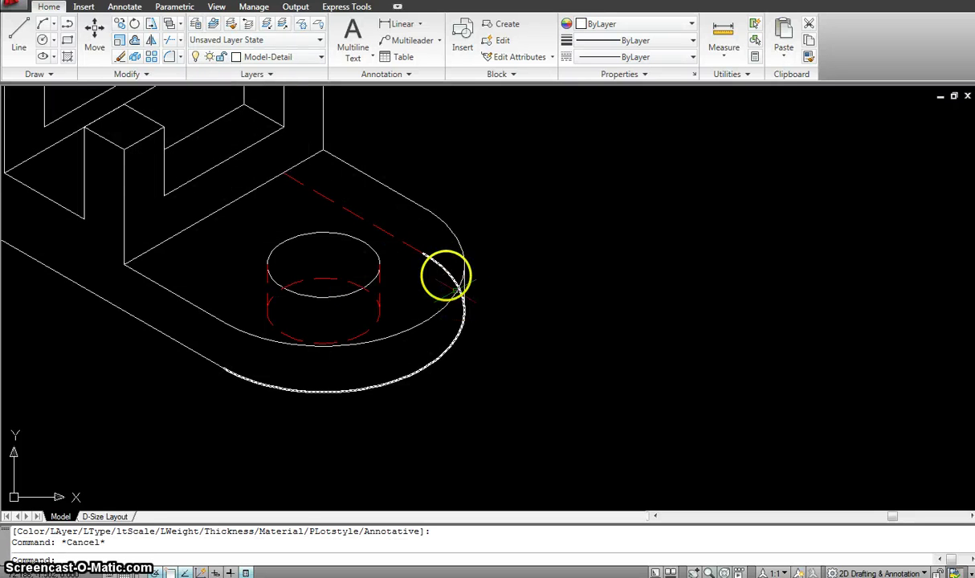
{"action": "left_click", "coordinate": [428, 260]}
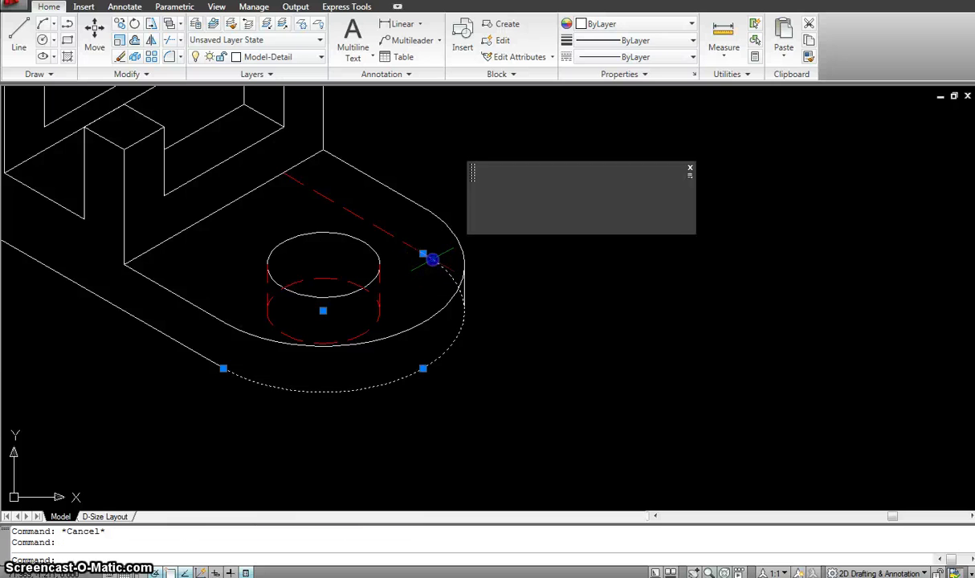
Set up a trim with the rounded end's arc as cutting edge, then cancel it
{"action": "key", "text": "Escape"}
{"action": "scroll", "coordinate": [595, 288], "scroll_direction": "down", "scroll_amount": 5}
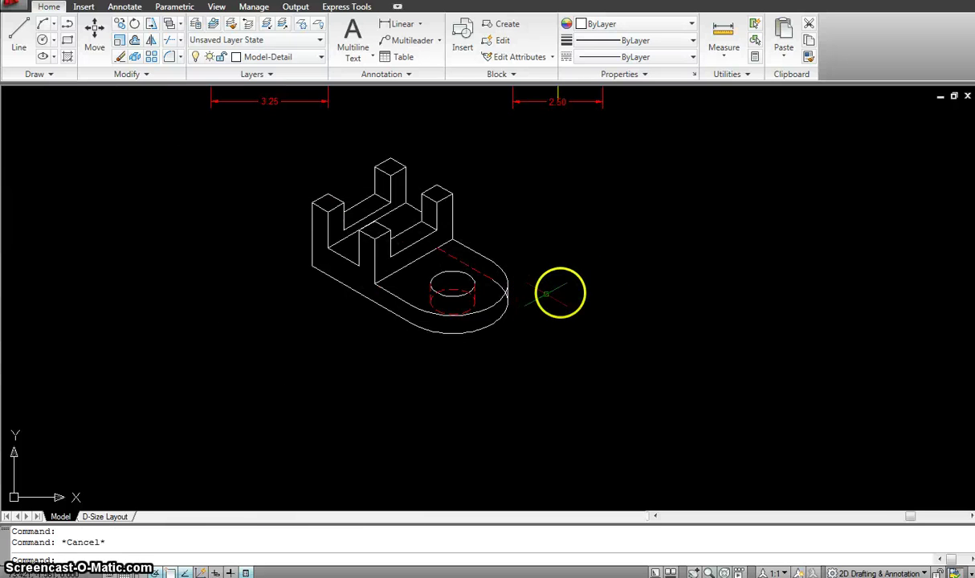
{"action": "scroll", "coordinate": [512, 305], "scroll_direction": "up", "scroll_amount": 4}
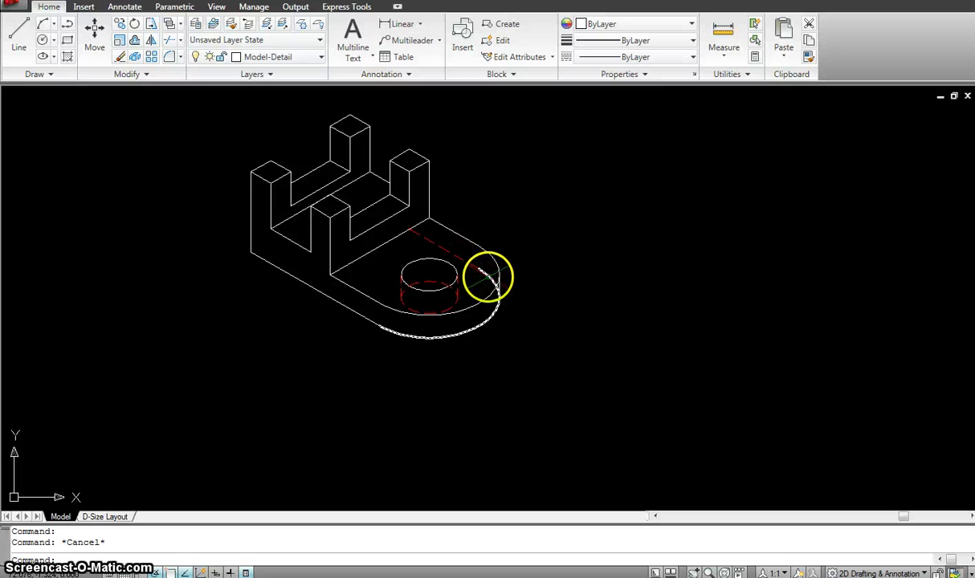
{"action": "type", "text": "tr"}
{"action": "key", "text": "Return"}
{"action": "left_click", "coordinate": [534, 327]}
{"action": "left_click", "coordinate": [486, 269]}
{"action": "key", "text": "Return"}
{"action": "scroll", "coordinate": [496, 285], "scroll_direction": "up", "scroll_amount": 3}
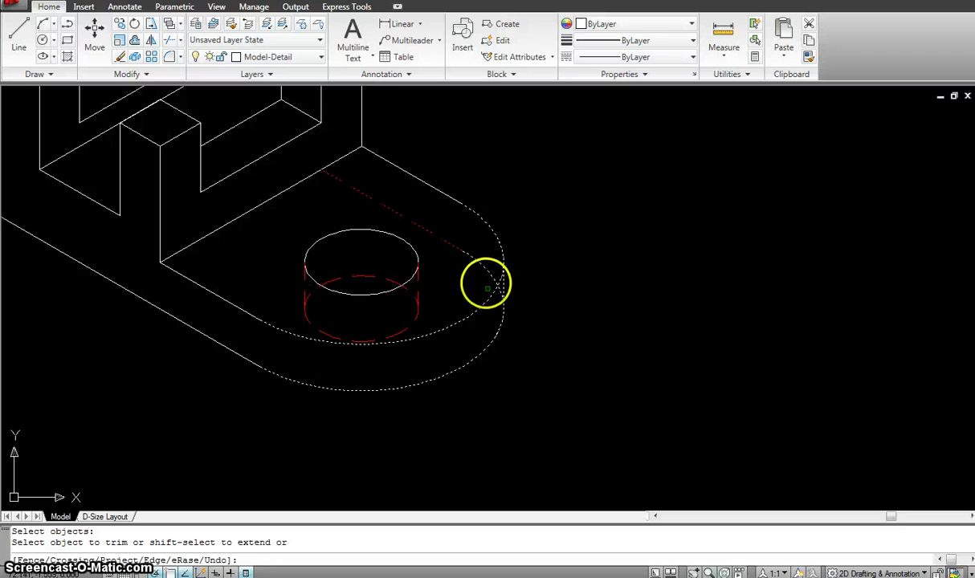
{"action": "key", "text": "Escape"}
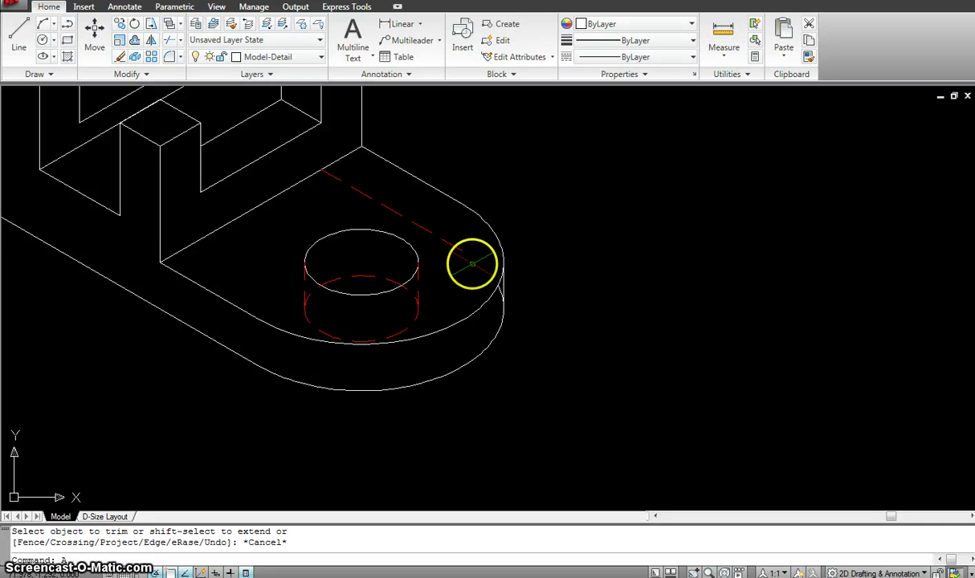
Draw a short arc from the hidden line's end to the rounded end's outer edge
{"action": "left_click", "coordinate": [467, 249]}
{"action": "left_click", "coordinate": [481, 254]}
{"action": "key", "text": "Escape"}
{"action": "left_click", "coordinate": [502, 272]}
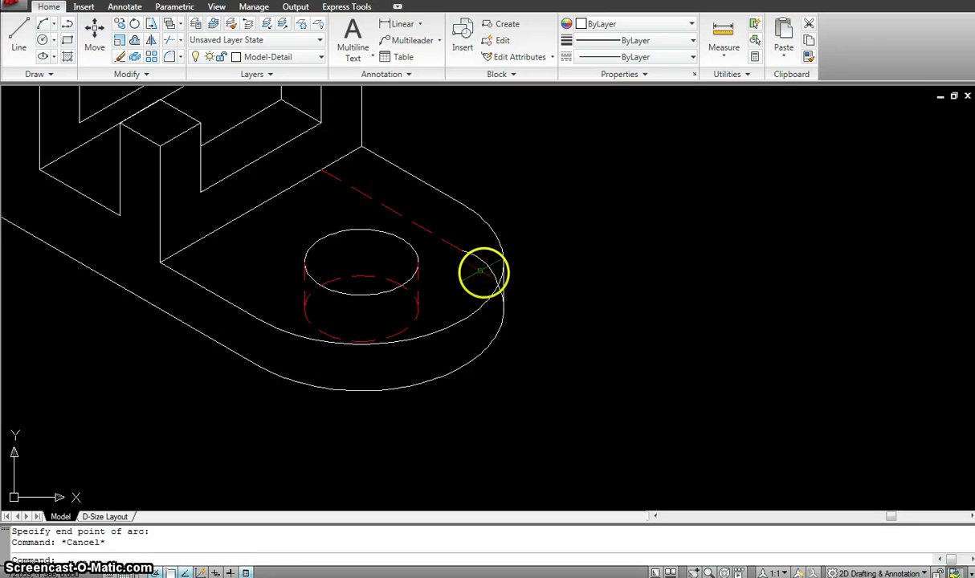
{"action": "left_click", "coordinate": [484, 266]}
{"action": "scroll", "coordinate": [484, 264], "scroll_direction": "up", "scroll_amount": 3}
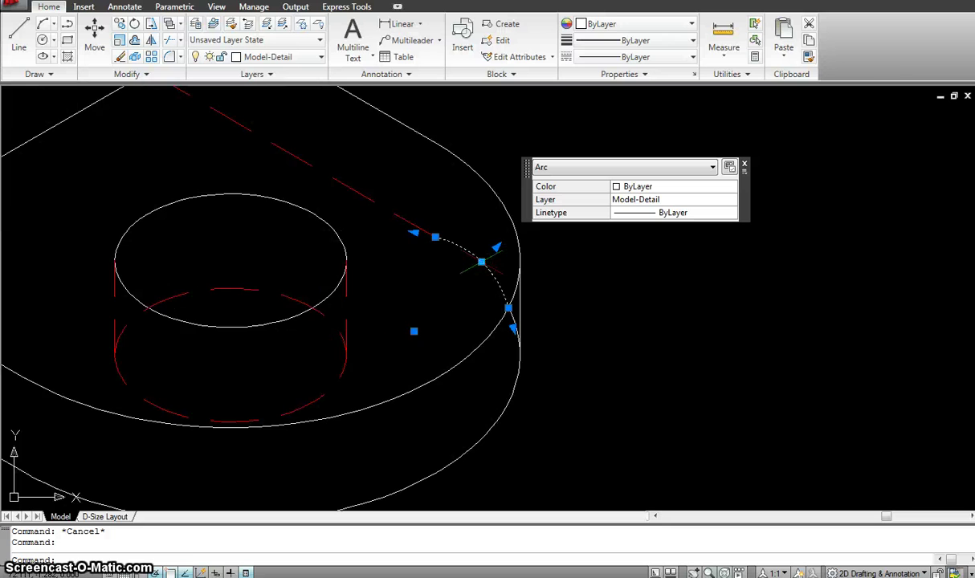
{"action": "scroll", "coordinate": [485, 264], "scroll_direction": "up", "scroll_amount": 2}
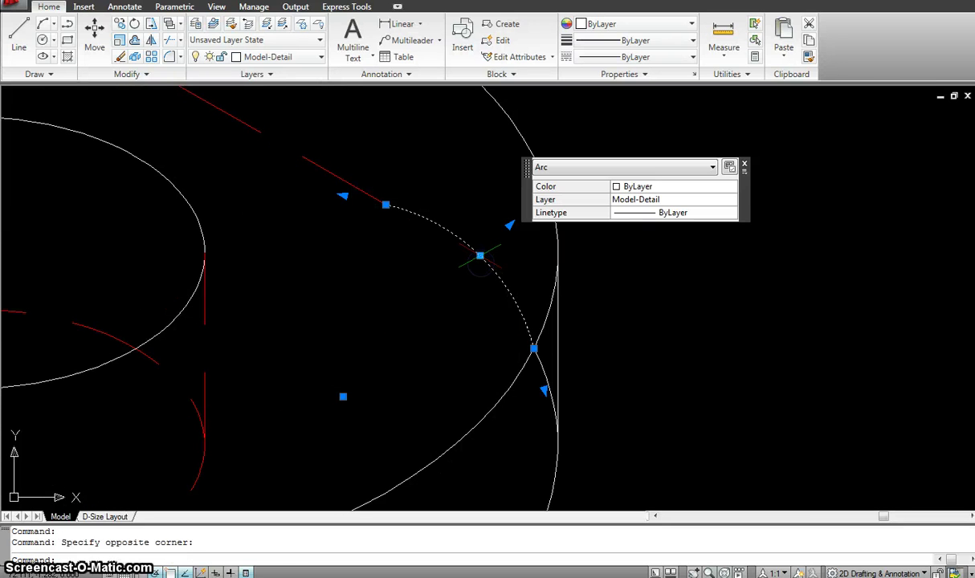
{"action": "key", "text": "Escape"}
Start Match Properties (MA) with the red hidden line as the source
{"action": "key", "text": "Escape"}
{"action": "scroll", "coordinate": [459, 225], "scroll_direction": "down", "scroll_amount": 2}
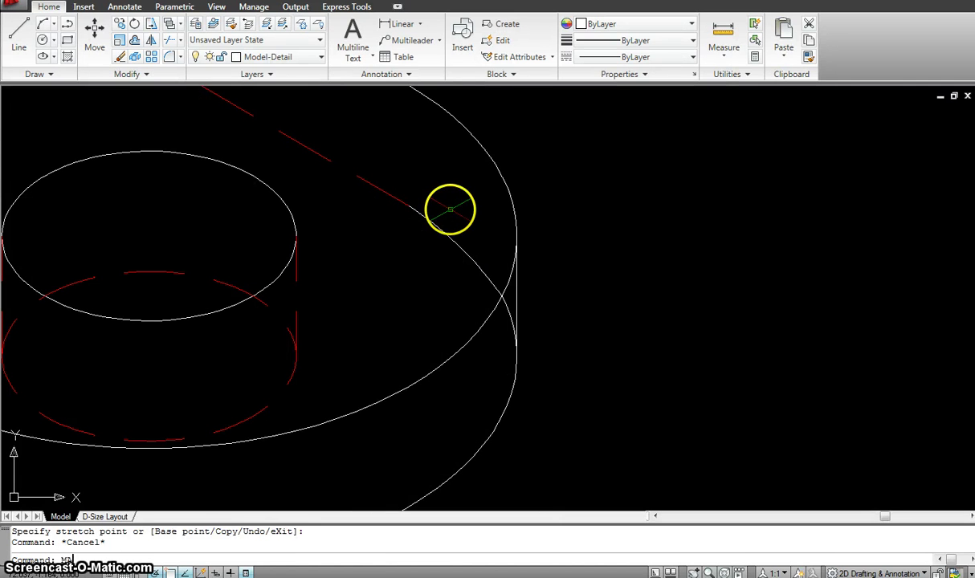
{"action": "type", "text": "ma"}
{"action": "key", "text": "Return"}
{"action": "left_click", "coordinate": [402, 200]}
Window-select the short arc to give it the red dashed hidden-line style
{"action": "left_click_drag", "start_coordinate": [459, 202], "coordinate": [430, 253]}
{"action": "key", "text": "Escape"}
{"action": "scroll", "coordinate": [420, 210], "scroll_direction": "down", "scroll_amount": 2}
{"action": "scroll", "coordinate": [562, 211], "scroll_direction": "down", "scroll_amount": 3}
{"action": "scroll", "coordinate": [568, 241], "scroll_direction": "up", "scroll_amount": 3}
{"action": "scroll", "coordinate": [530, 249], "scroll_direction": "up", "scroll_amount": 3}
{"action": "scroll", "coordinate": [465, 249], "scroll_direction": "down", "scroll_amount": 2}
{"action": "scroll", "coordinate": [520, 261], "scroll_direction": "down", "scroll_amount": 3}
Pan and zoom across the reference views to inspect their dimensions and layer notes
{"action": "middle_click_drag", "start_coordinate": [623, 244], "coordinate": [576, 331]}
{"action": "middle_click_drag", "start_coordinate": [633, 311], "coordinate": [537, 334]}
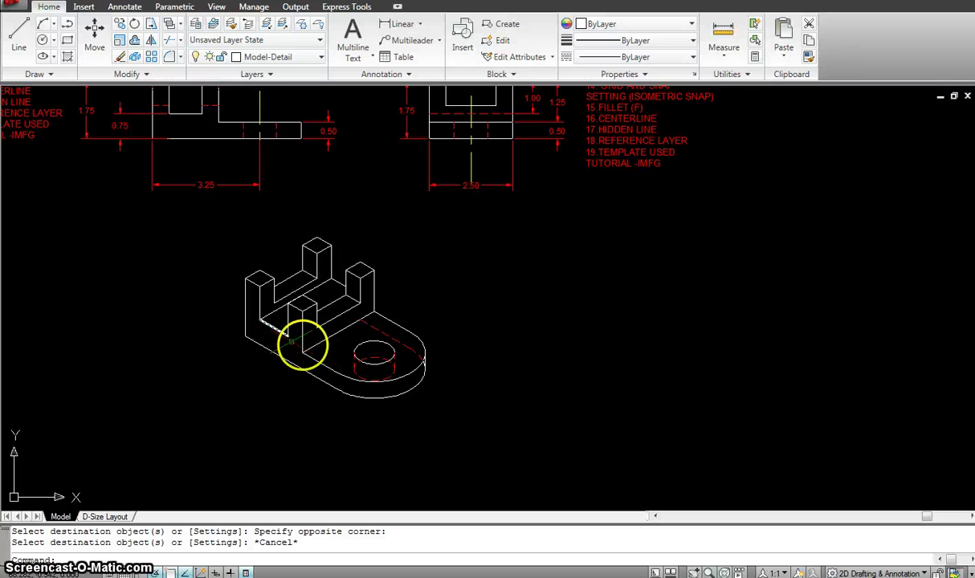
{"action": "scroll", "coordinate": [285, 361], "scroll_direction": "up", "scroll_amount": 5}
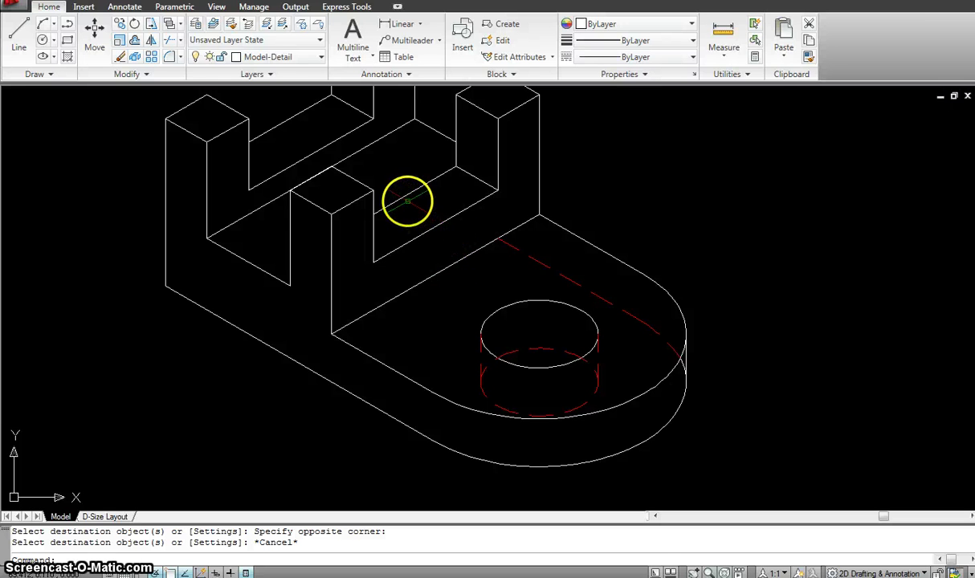
{"action": "scroll", "coordinate": [668, 274], "scroll_direction": "down", "scroll_amount": 3}
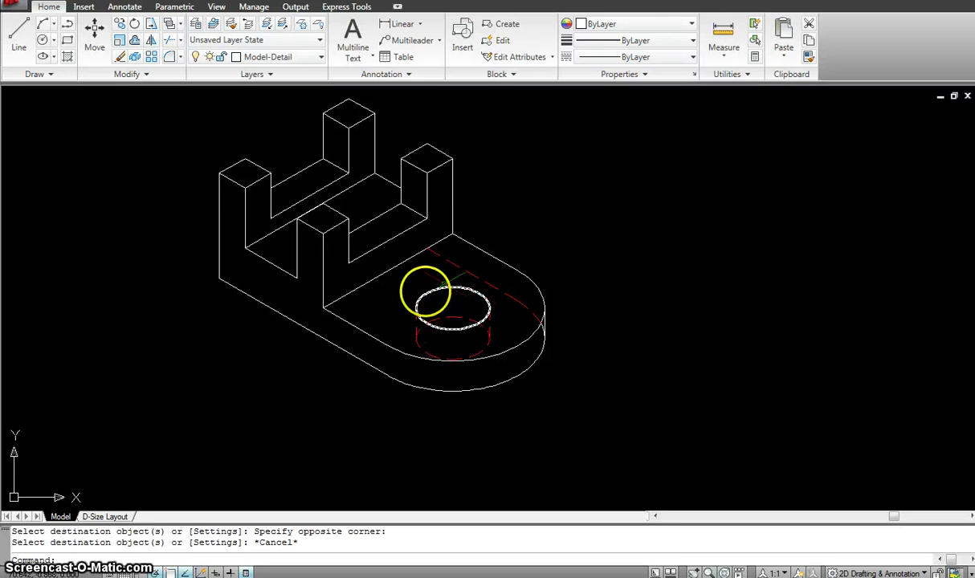
{"action": "scroll", "coordinate": [522, 272], "scroll_direction": "down", "scroll_amount": 2}
{"action": "mouse_move", "coordinate": [526, 267]}
{"action": "middle_mouse_down"}
{"action": "mouse_move", "coordinate": [505, 285]}
{"action": "mouse_move", "coordinate": [496, 318]}
{"action": "middle_mouse_up"}
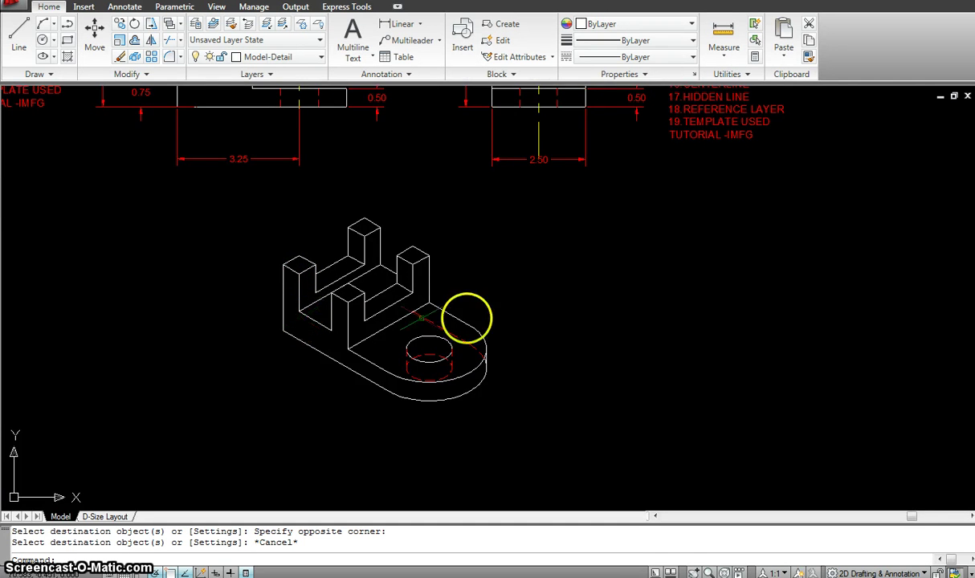
{"action": "scroll", "coordinate": [566, 285], "scroll_direction": "down", "scroll_amount": 3}
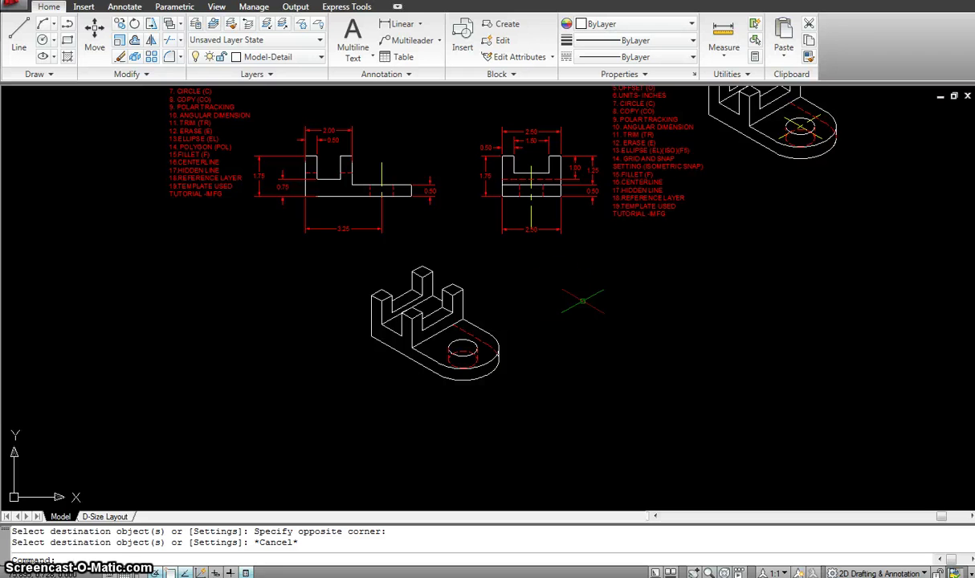
{"action": "scroll", "coordinate": [470, 349], "scroll_direction": "up", "scroll_amount": 3}
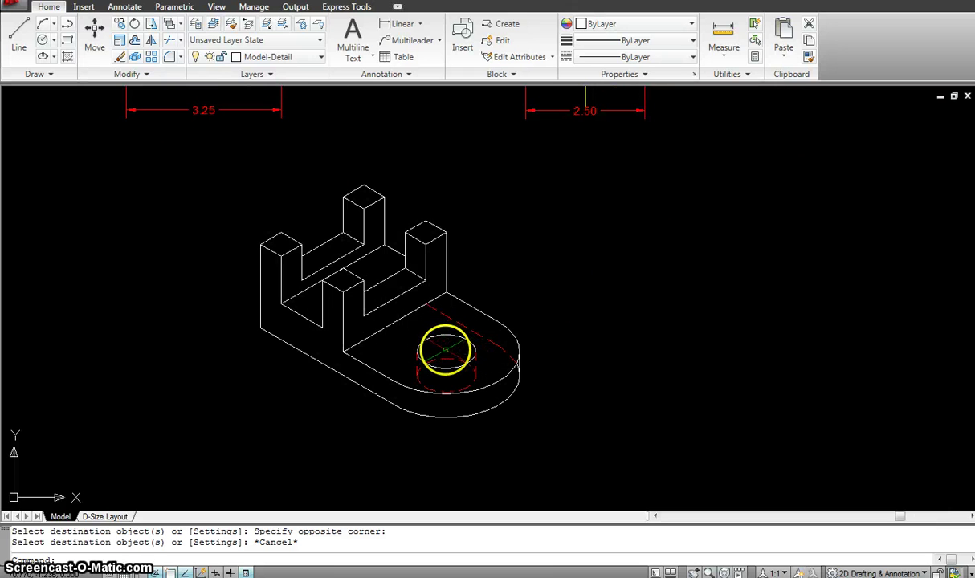
{"action": "scroll", "coordinate": [579, 287], "scroll_direction": "down", "scroll_amount": 2}
{"action": "middle_click_drag", "start_coordinate": [579, 288], "coordinate": [503, 332]}
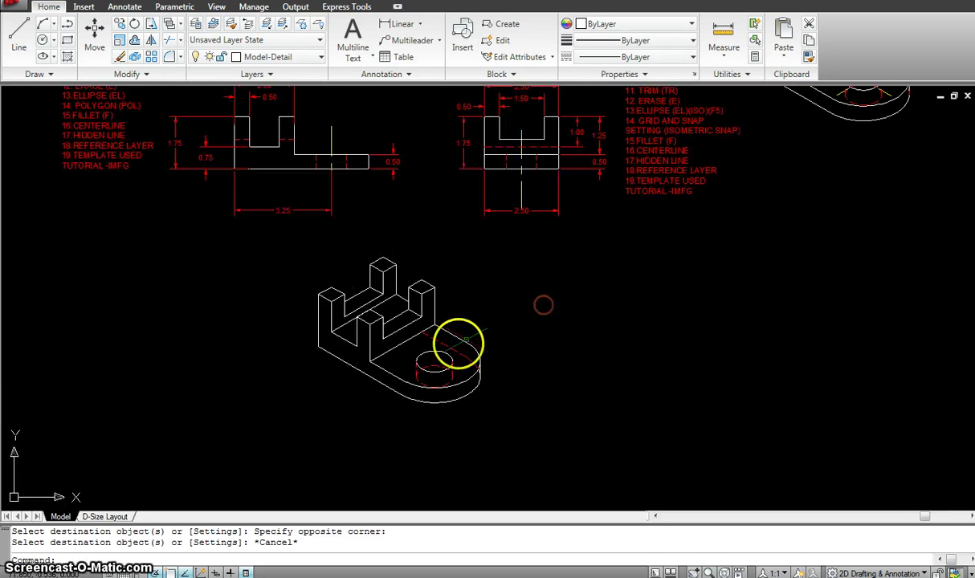
Copy the example's yellow centerlines from its hole centre onto the bracket's hole centre
{"action": "type", "text": "co"}
{"action": "key", "text": "Return"}
{"action": "middle_click_drag", "start_coordinate": [870, 185], "coordinate": [791, 243]}
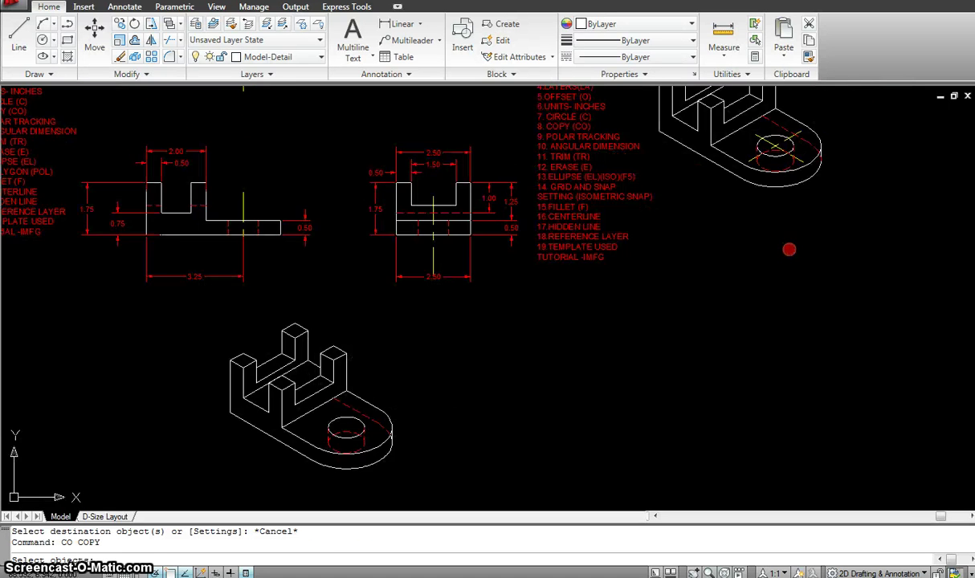
{"action": "scroll", "coordinate": [783, 152], "scroll_direction": "up", "scroll_amount": 4}
{"action": "middle_click_drag", "start_coordinate": [784, 152], "coordinate": [693, 414]}
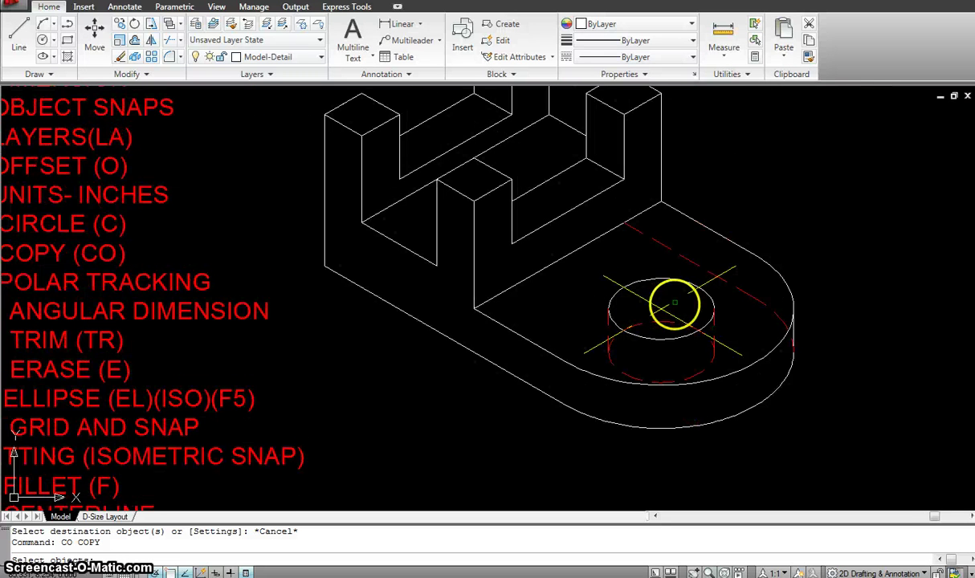
{"action": "left_click", "coordinate": [675, 289]}
{"action": "key", "text": "Return"}
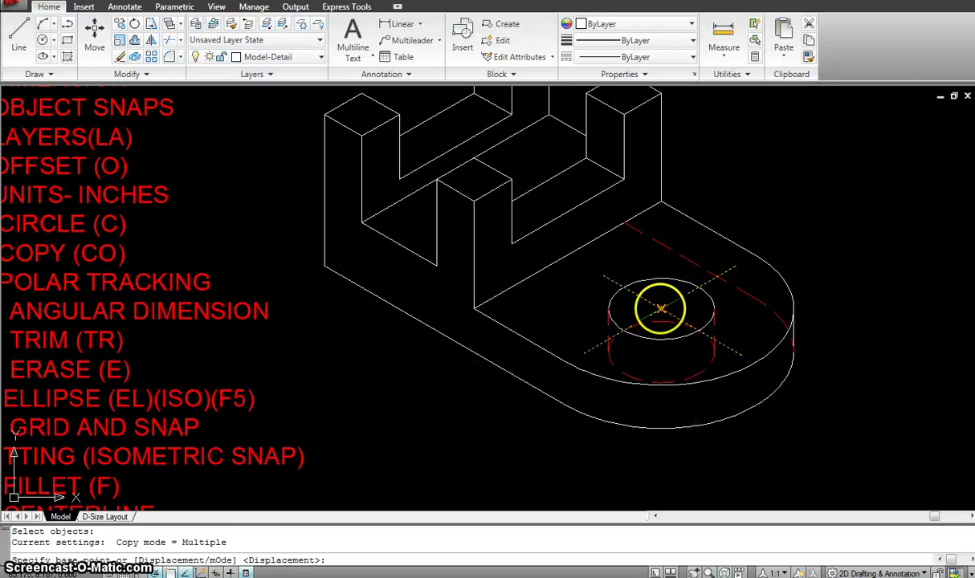
{"action": "left_click", "coordinate": [658, 309]}
{"action": "scroll", "coordinate": [660, 310], "scroll_direction": "down", "scroll_amount": 2}
{"action": "scroll", "coordinate": [658, 308], "scroll_direction": "down", "scroll_amount": 3}
{"action": "middle_click_drag", "start_coordinate": [595, 505], "coordinate": [648, 213]}
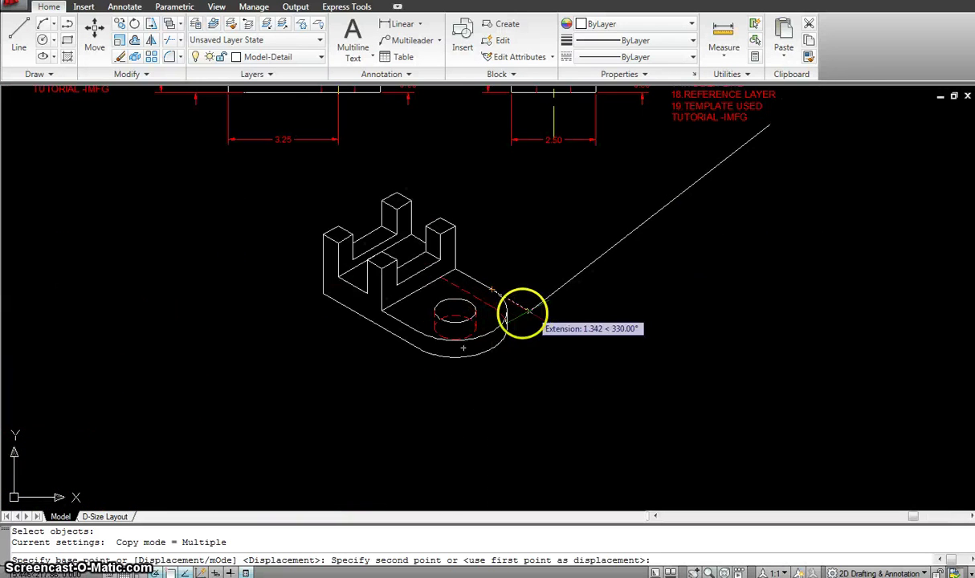
{"action": "left_click", "coordinate": [454, 312]}
{"action": "key", "text": "Escape"}
{"action": "scroll", "coordinate": [512, 282], "scroll_direction": "down", "scroll_amount": 1}
{"action": "scroll", "coordinate": [474, 331], "scroll_direction": "down", "scroll_amount": 2}
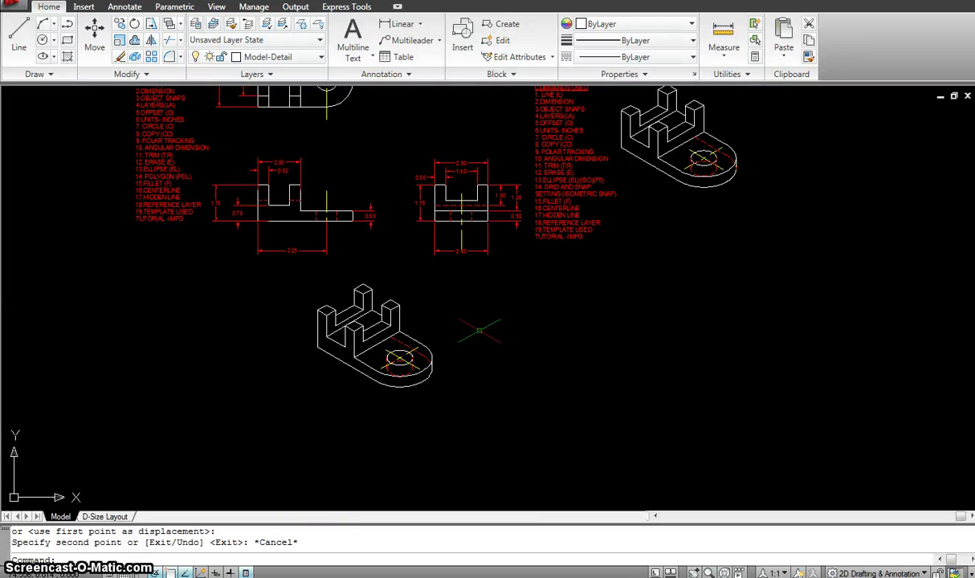
{"action": "scroll", "coordinate": [304, 255], "scroll_direction": "up", "scroll_amount": 3}
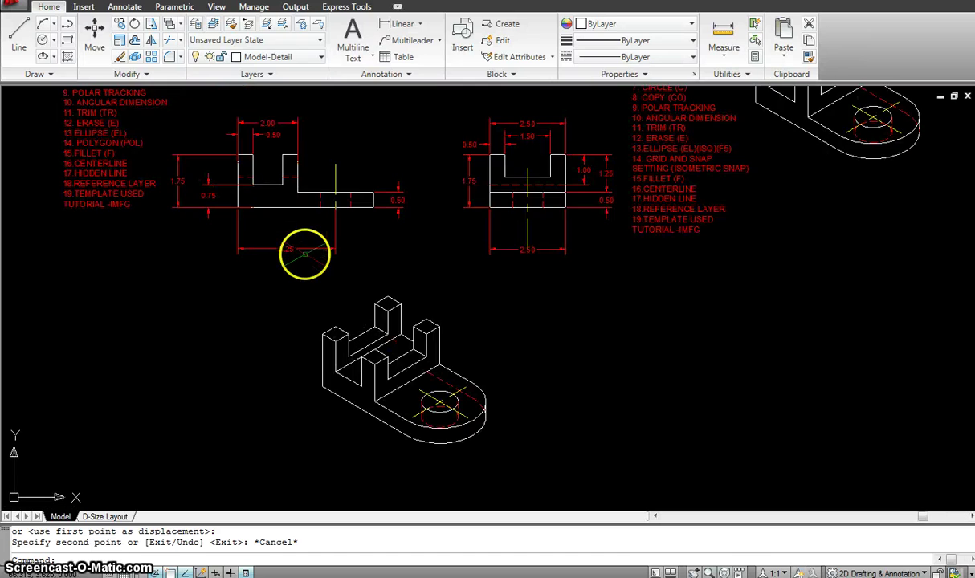
{"action": "scroll", "coordinate": [373, 273], "scroll_direction": "up", "scroll_amount": 2}
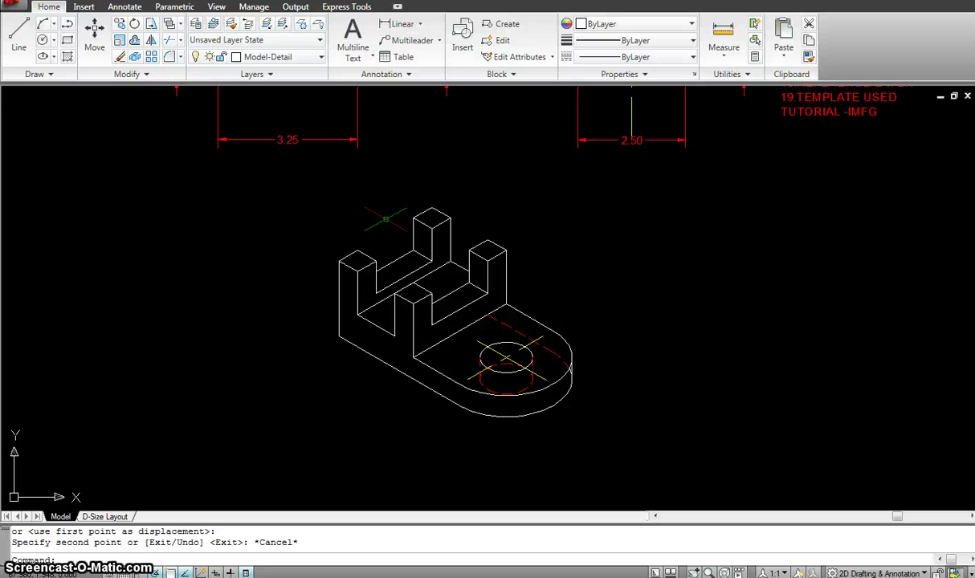
{"action": "scroll", "coordinate": [446, 388], "scroll_direction": "down", "scroll_amount": 2}
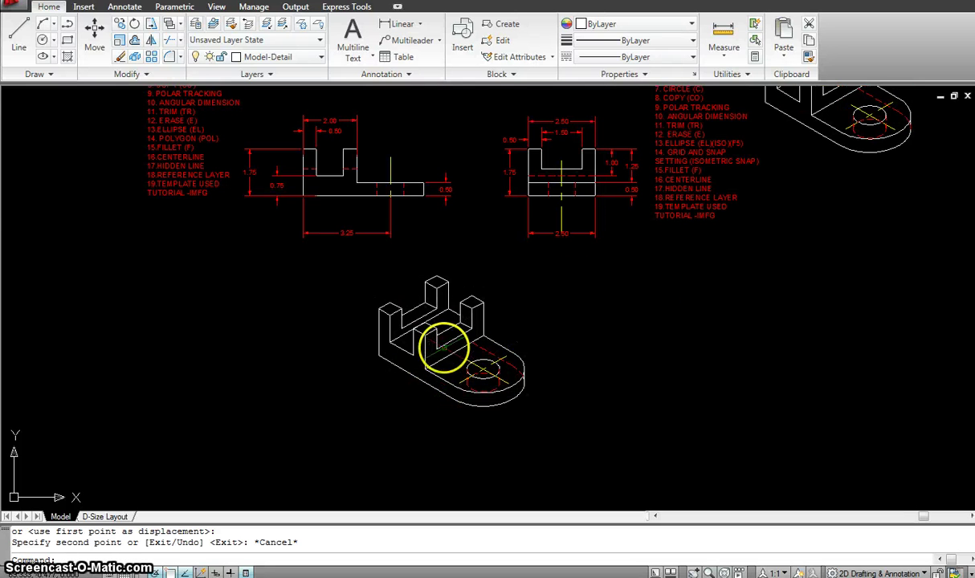
{"action": "scroll", "coordinate": [438, 346], "scroll_direction": "up", "scroll_amount": 3}
{"action": "middle_click_drag", "start_coordinate": [442, 346], "coordinate": [450, 287]}
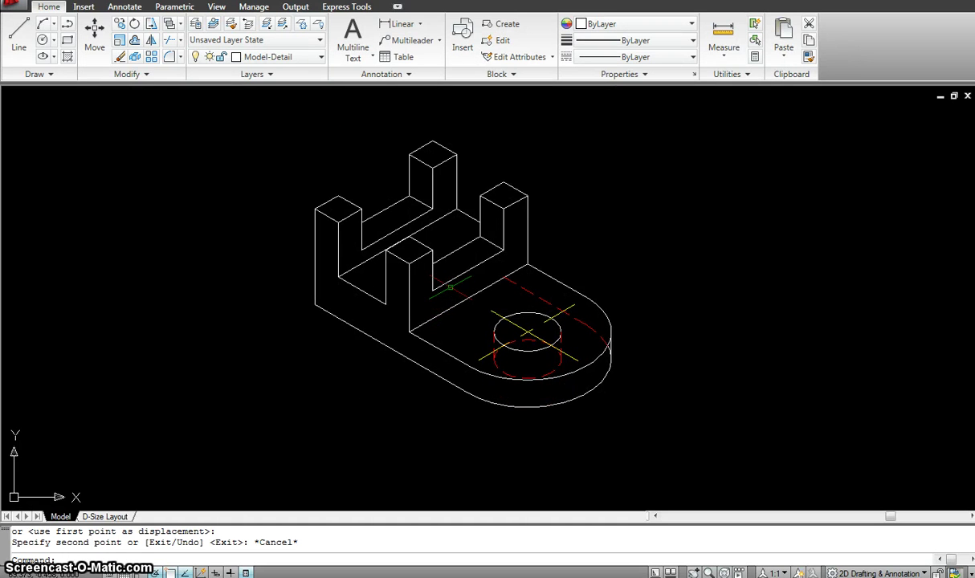